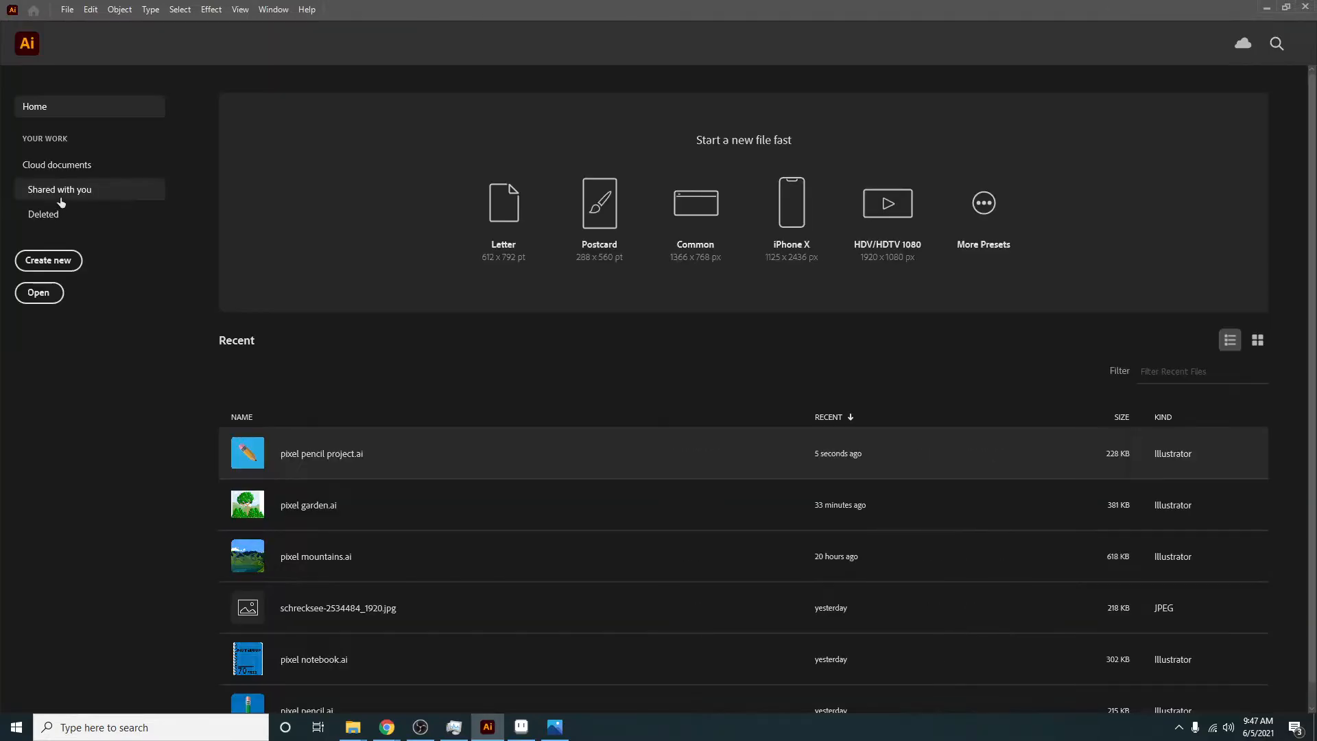
Step: Create a new 500 × 500 px document in RGB Color with 72 ppi raster effects
{"action": "left_click", "coordinate": [48, 259]}
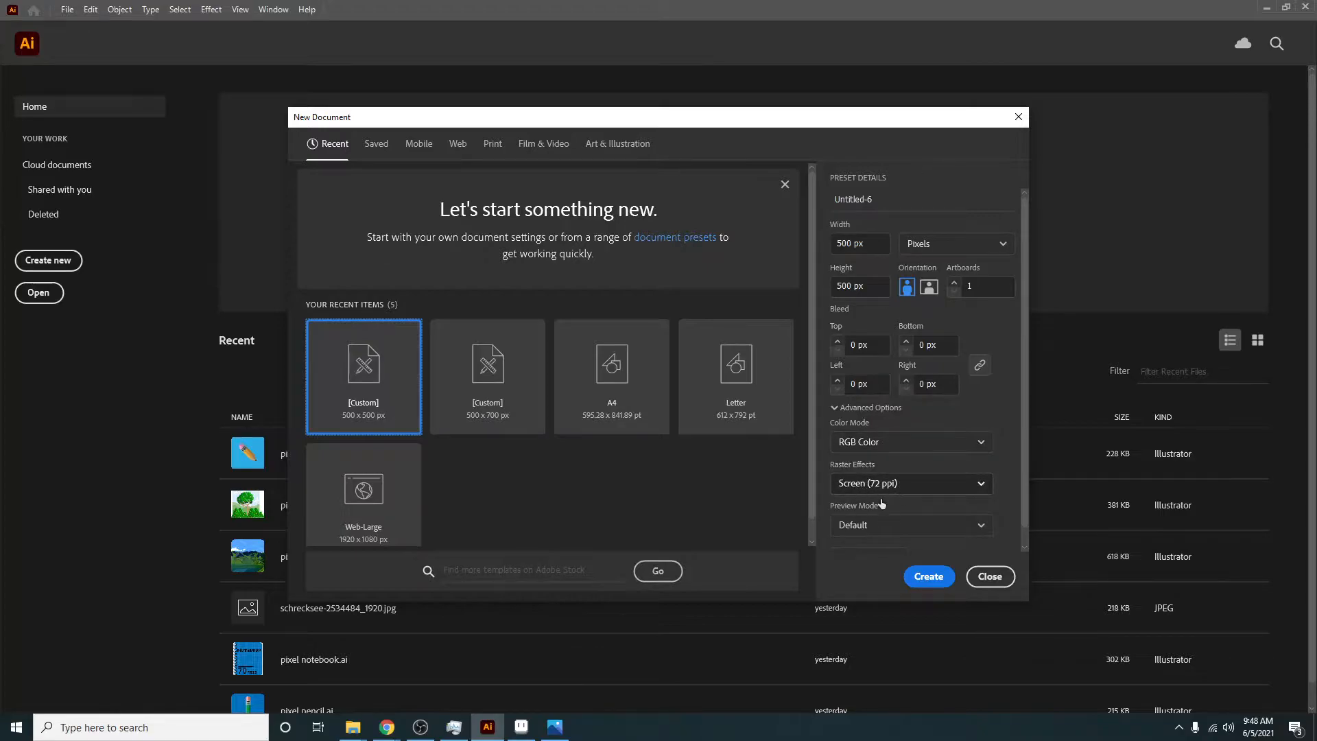
{"action": "left_click", "coordinate": [927, 577]}
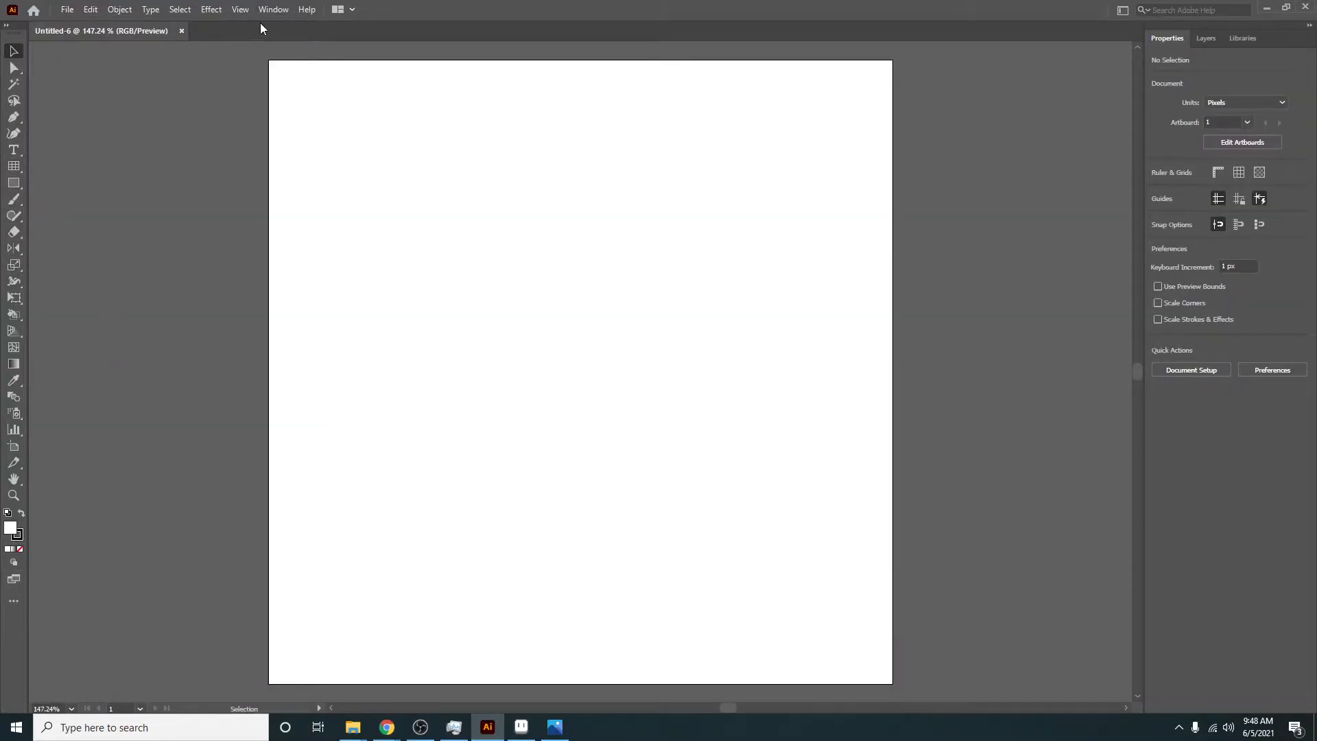
Step: Reset the Essentials workspace and switch the toolbar to the Advanced set of tools
{"action": "left_click", "coordinate": [273, 9]}
{"action": "mouse_move", "coordinate": [355, 72]}
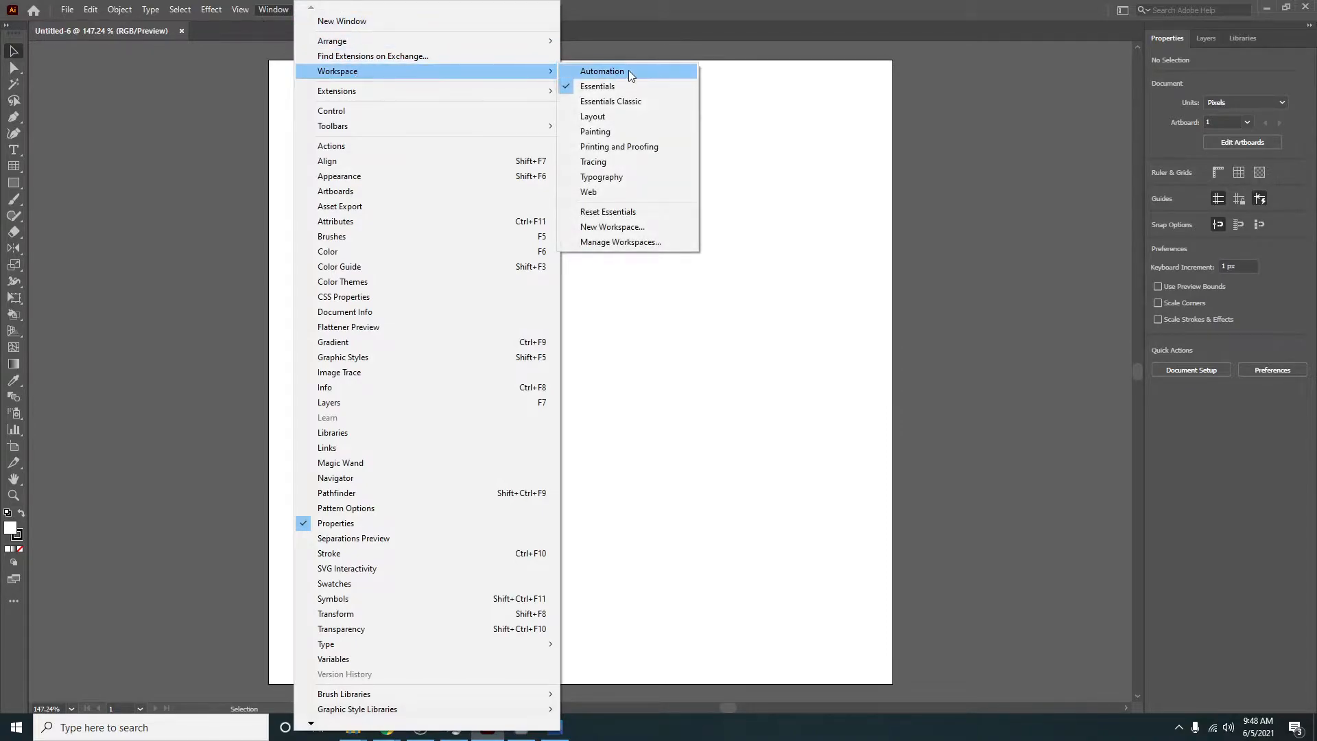
{"action": "left_click", "coordinate": [607, 212]}
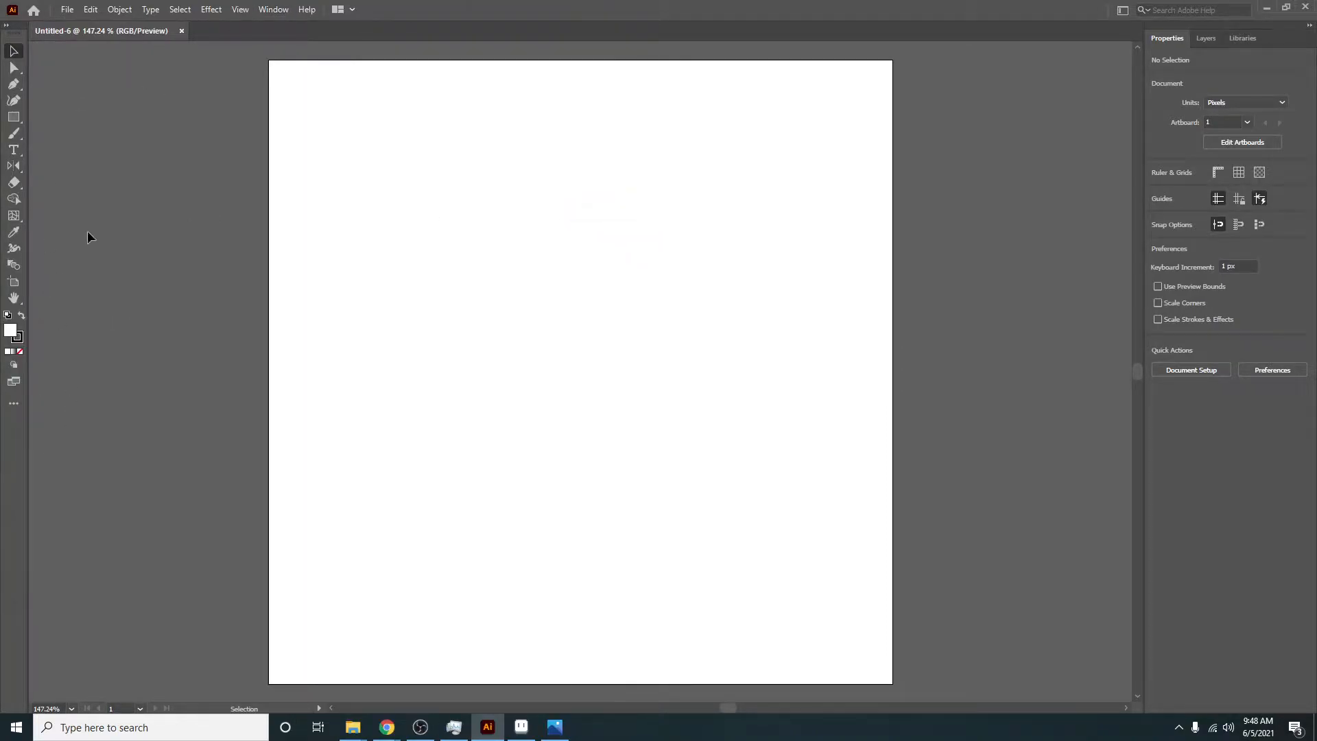
{"action": "left_click", "coordinate": [11, 406]}
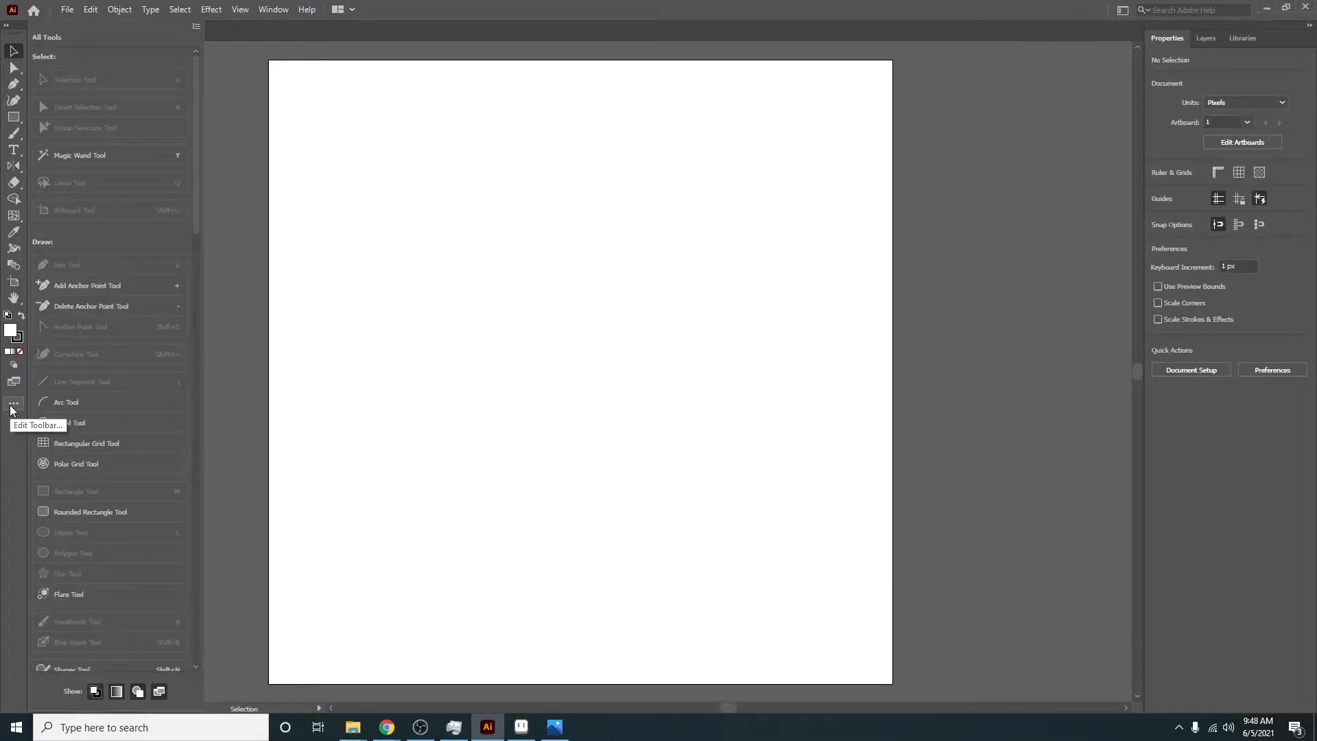
{"action": "left_click", "coordinate": [195, 27]}
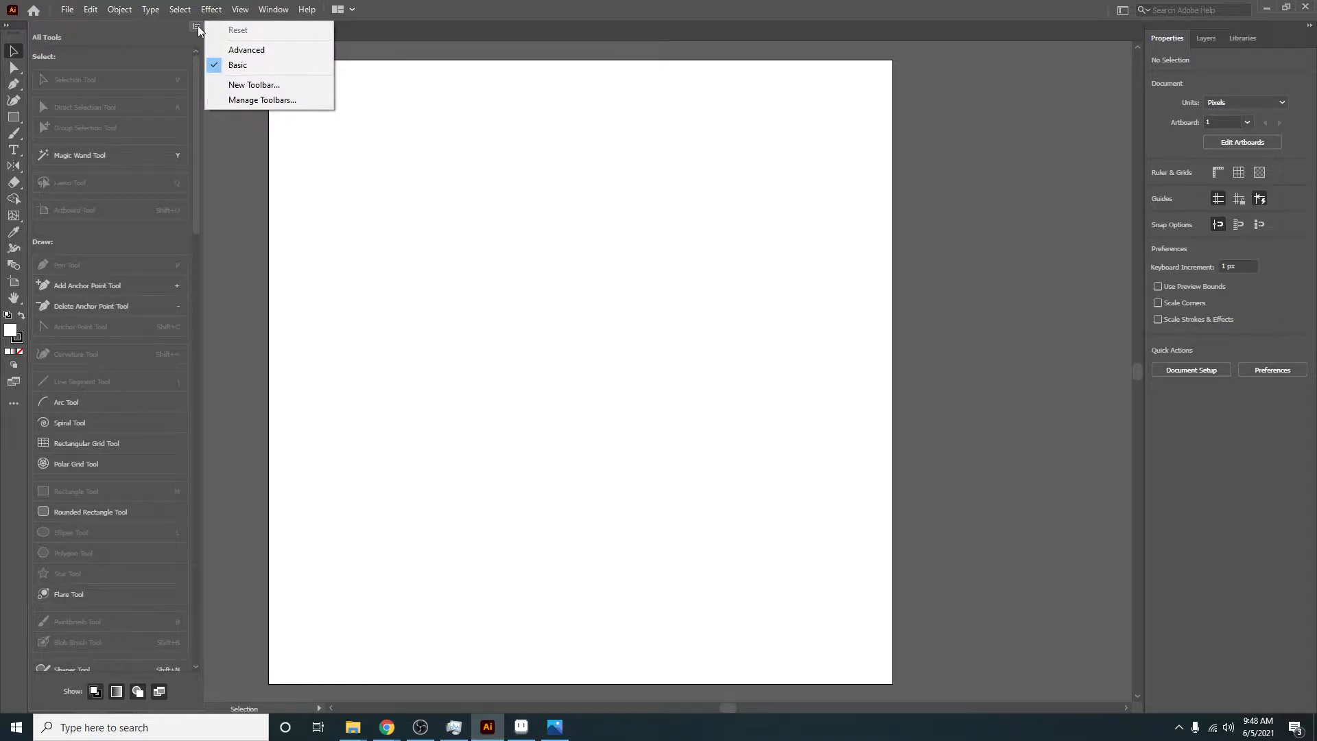
{"action": "left_click", "coordinate": [241, 49]}
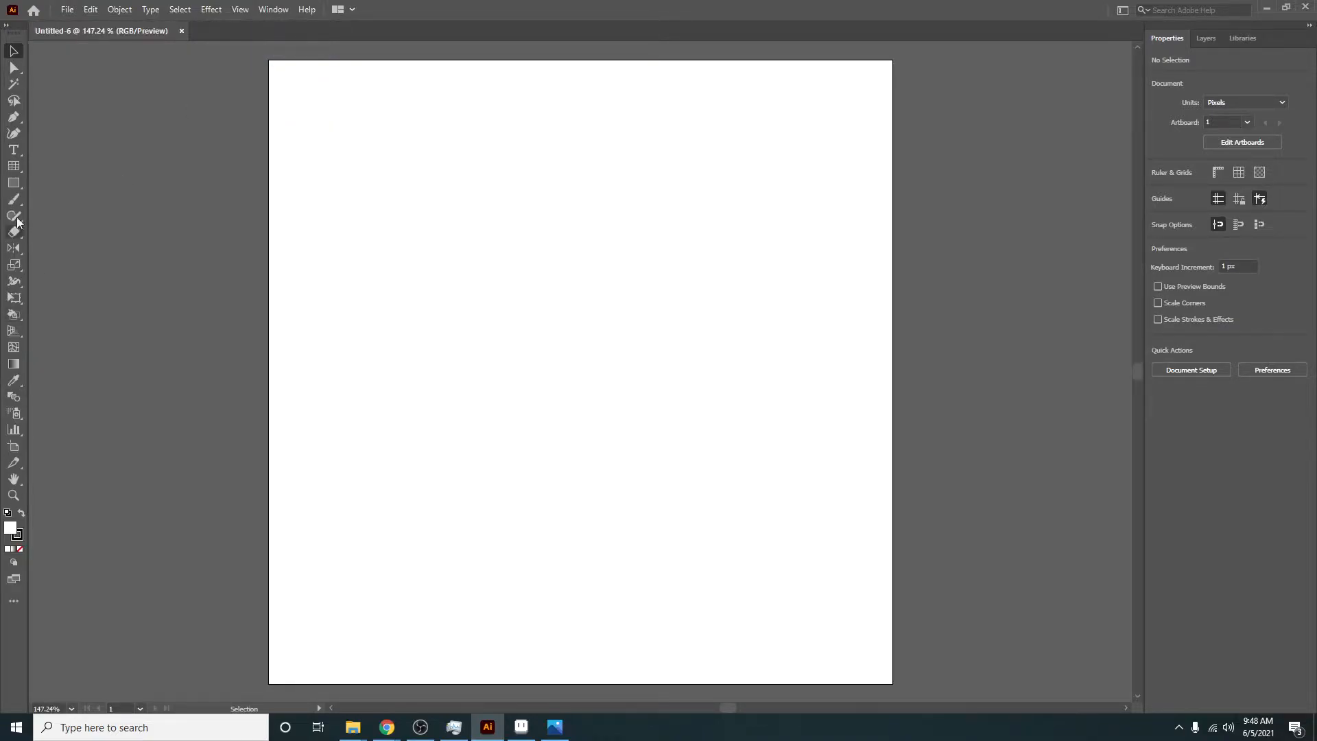
Step: Create a 500 × 500 px rectangular grid with 50 horizontal and 50 vertical dividers using the Rectangular Grid Tool
{"action": "left_click_drag", "start_coordinate": [13, 166], "coordinate": [79, 174]}
{"action": "key", "text": "backslash"}
{"action": "left_click", "coordinate": [12, 171]}
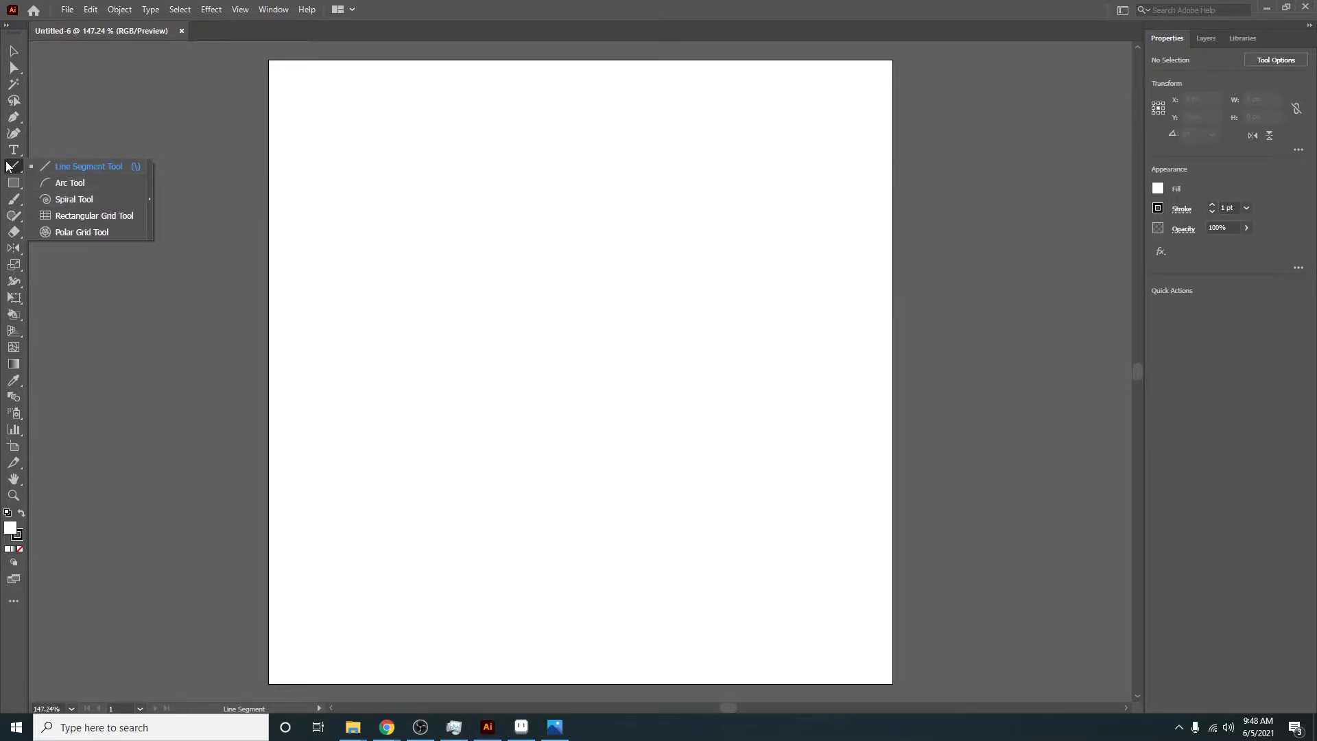
{"action": "left_click", "coordinate": [63, 216]}
{"action": "left_click", "coordinate": [499, 342]}
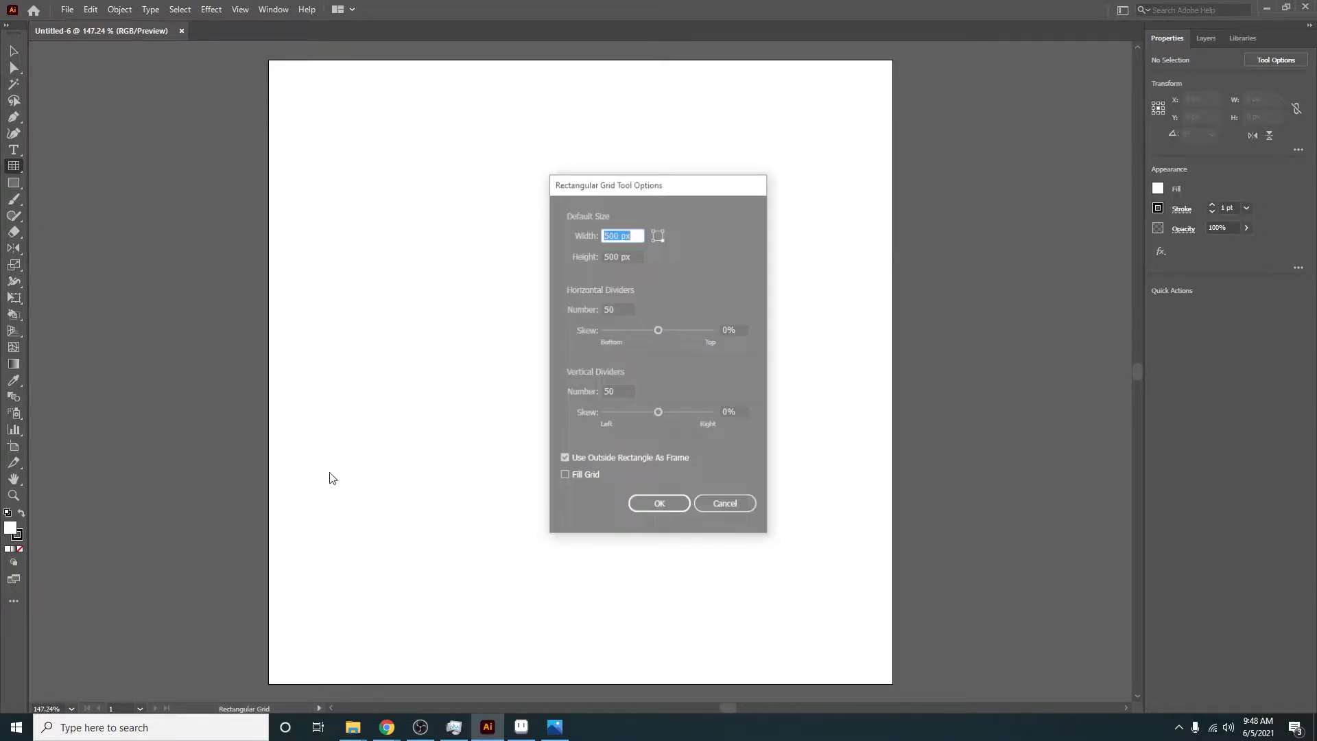
{"action": "left_click", "coordinate": [619, 256]}
{"action": "left_click", "coordinate": [612, 309]}
{"action": "left_click", "coordinate": [613, 391]}
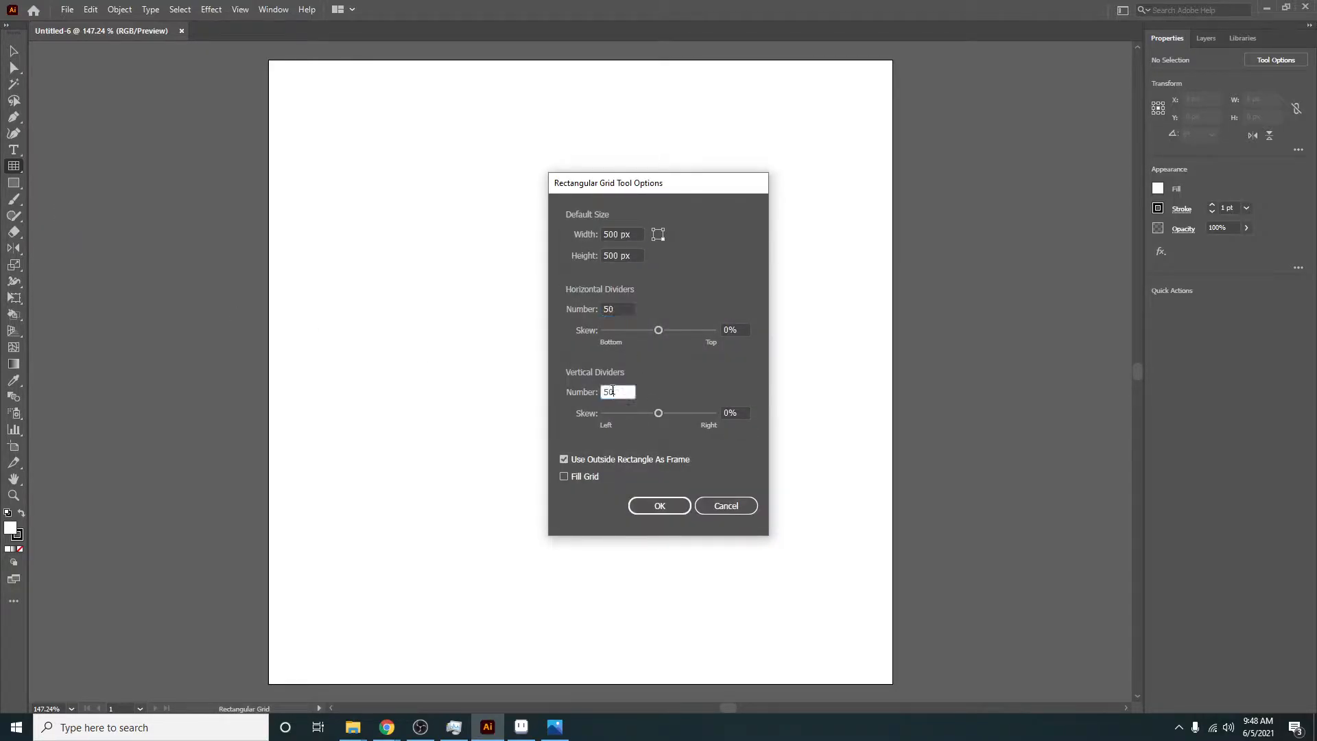
{"action": "left_click", "coordinate": [659, 502]}
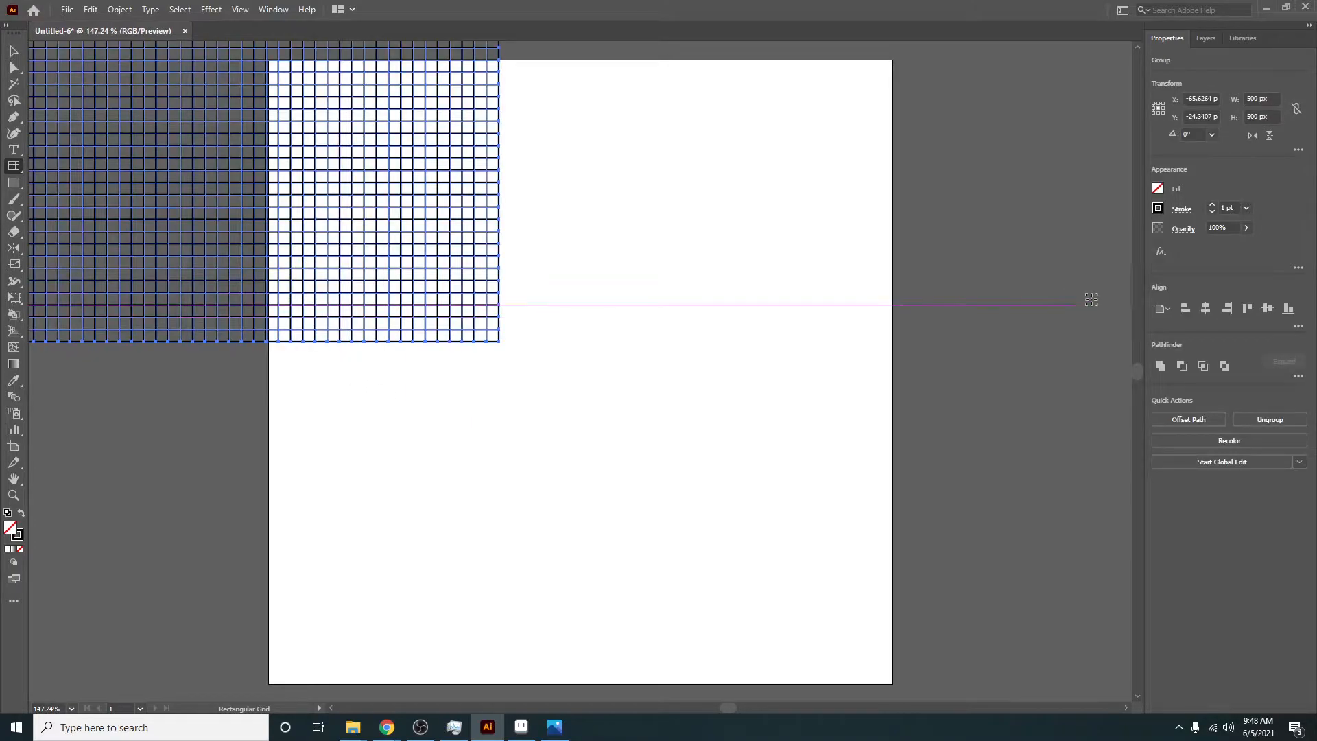
Step: Center the grid horizontally and vertically on the artboard and remove its stroke
{"action": "left_click", "coordinate": [1205, 308]}
{"action": "left_click", "coordinate": [1268, 309]}
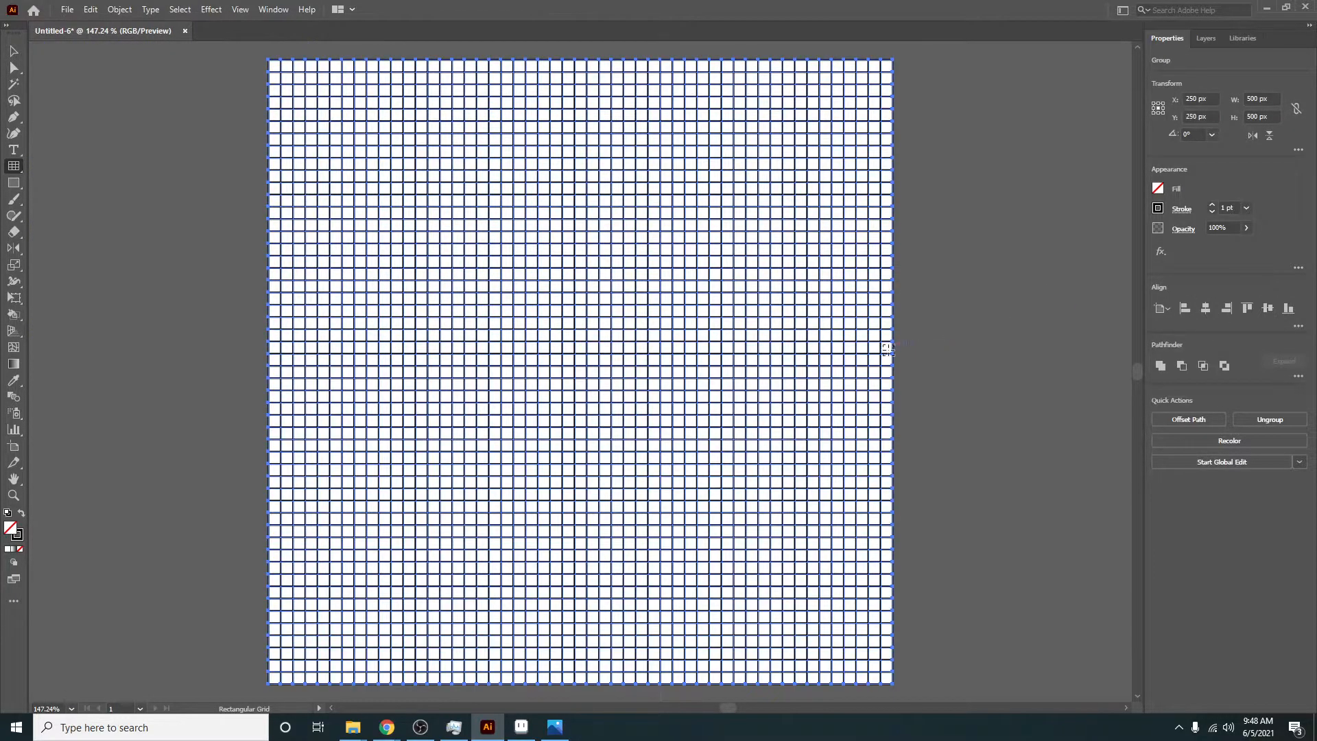
{"action": "left_click", "coordinate": [1211, 212]}
{"action": "left_click", "coordinate": [1211, 212]}
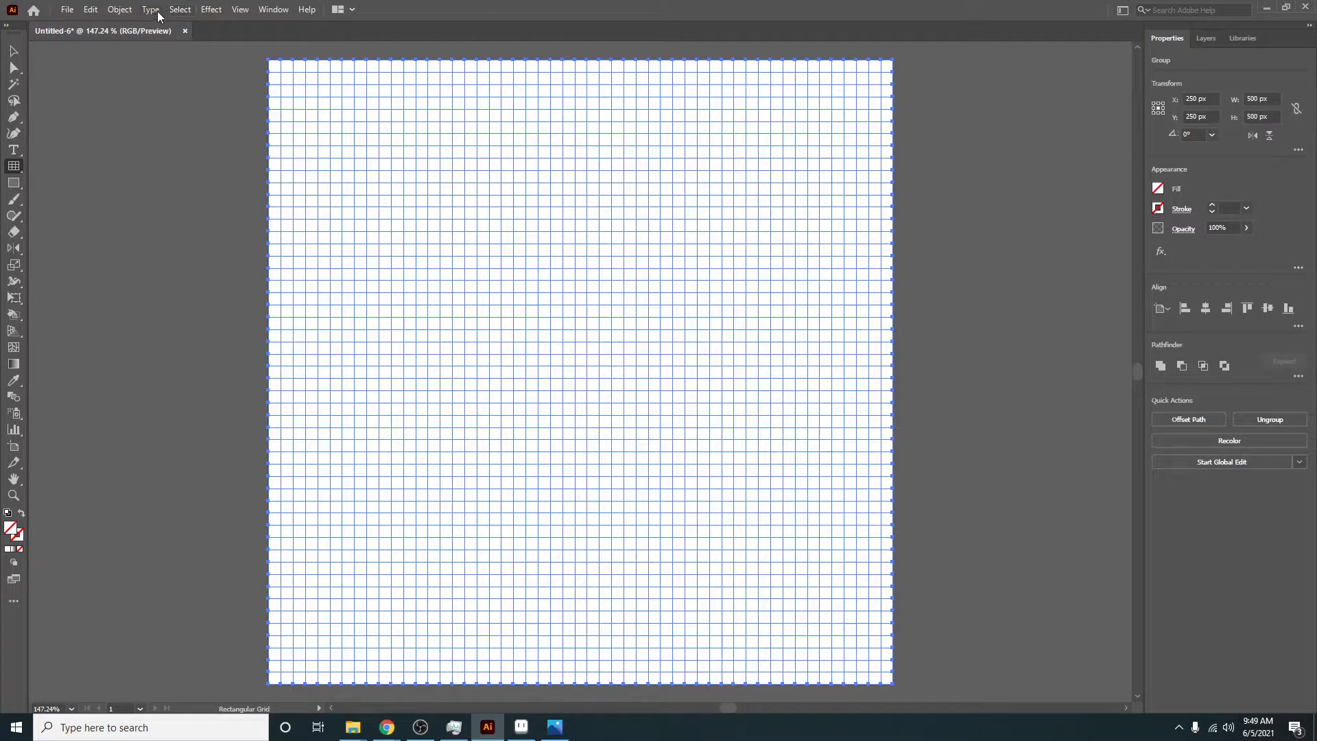
Step: Make the grid a Live Paint group and activate the Live Paint Bucket
{"action": "left_click", "coordinate": [119, 10]}
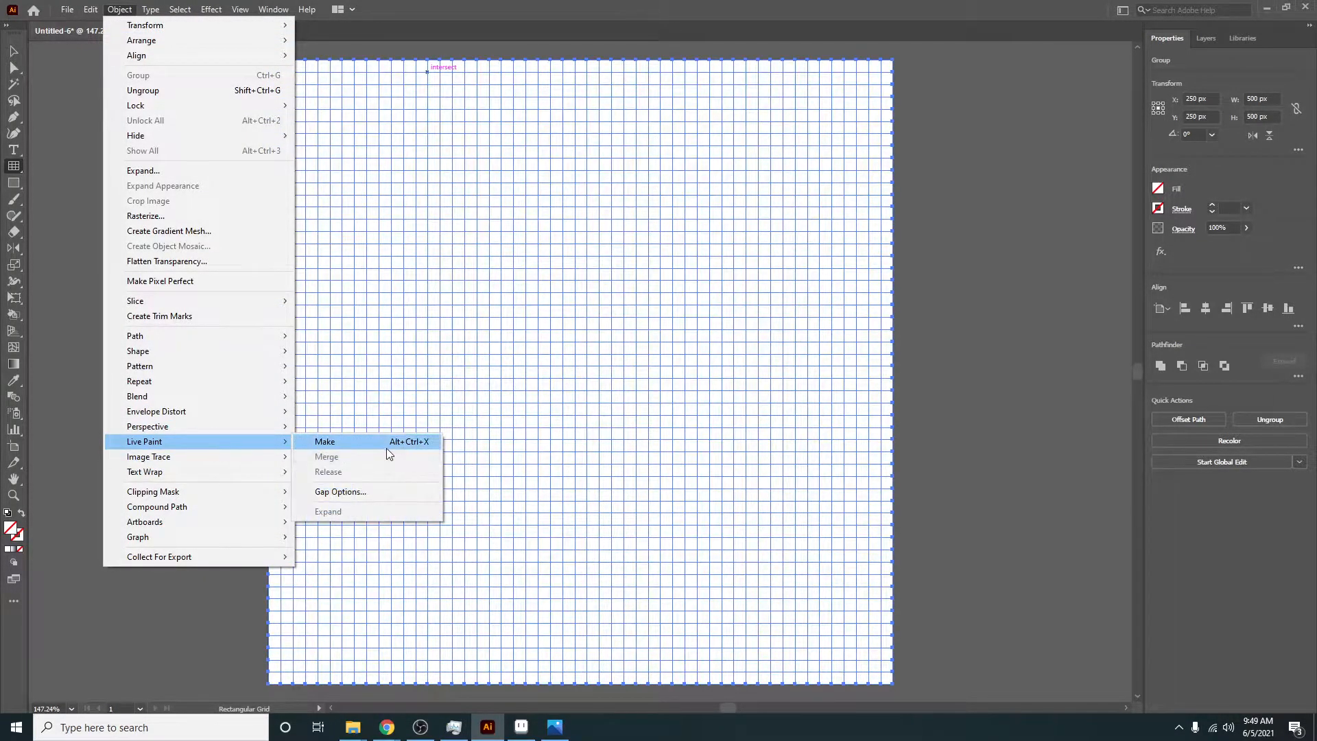
{"action": "left_click", "coordinate": [385, 445]}
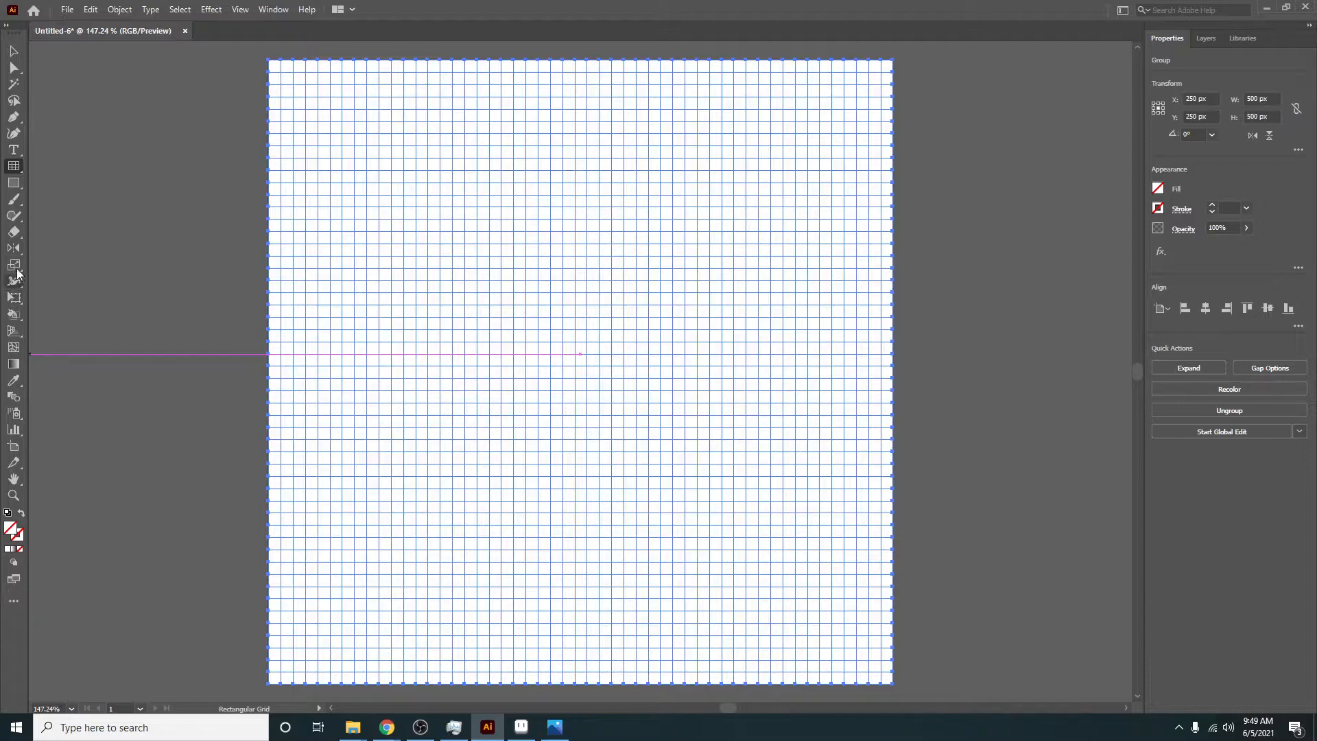
{"action": "left_click", "coordinate": [14, 317]}
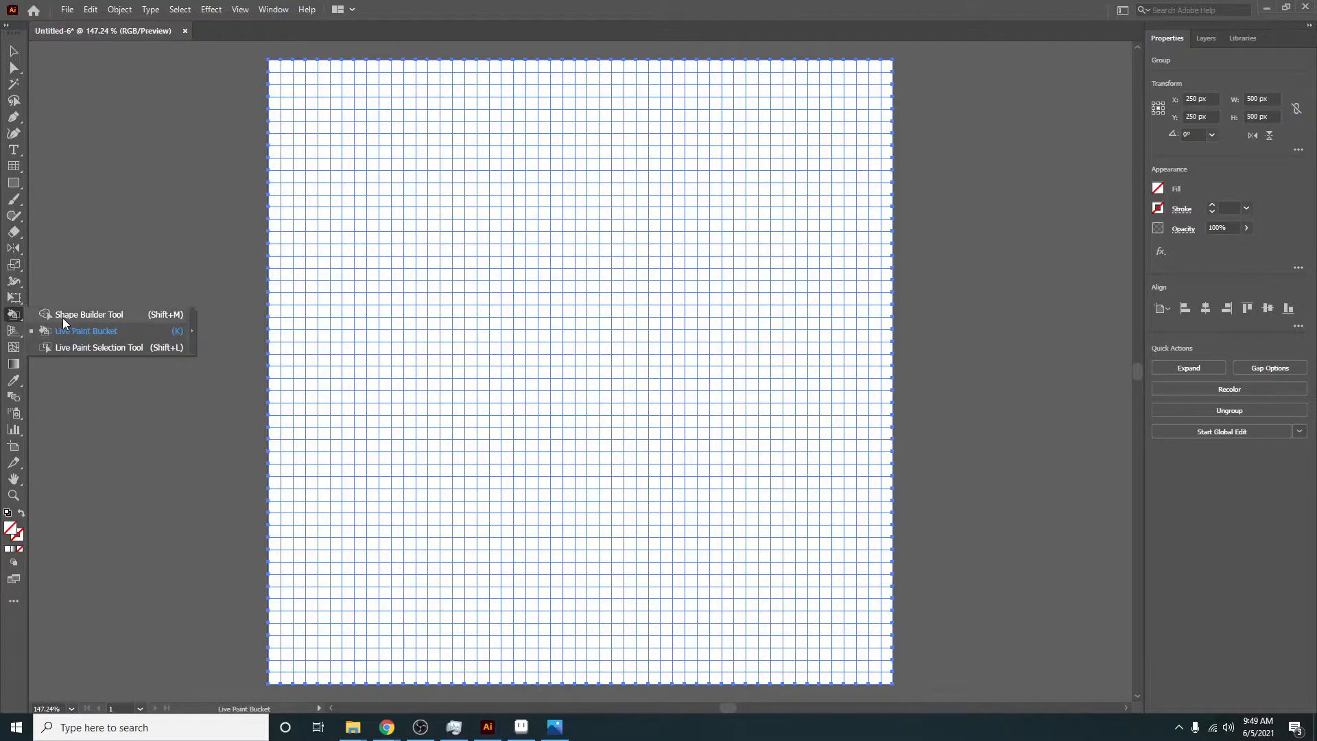
{"action": "left_click", "coordinate": [63, 315]}
{"action": "left_click", "coordinate": [14, 321]}
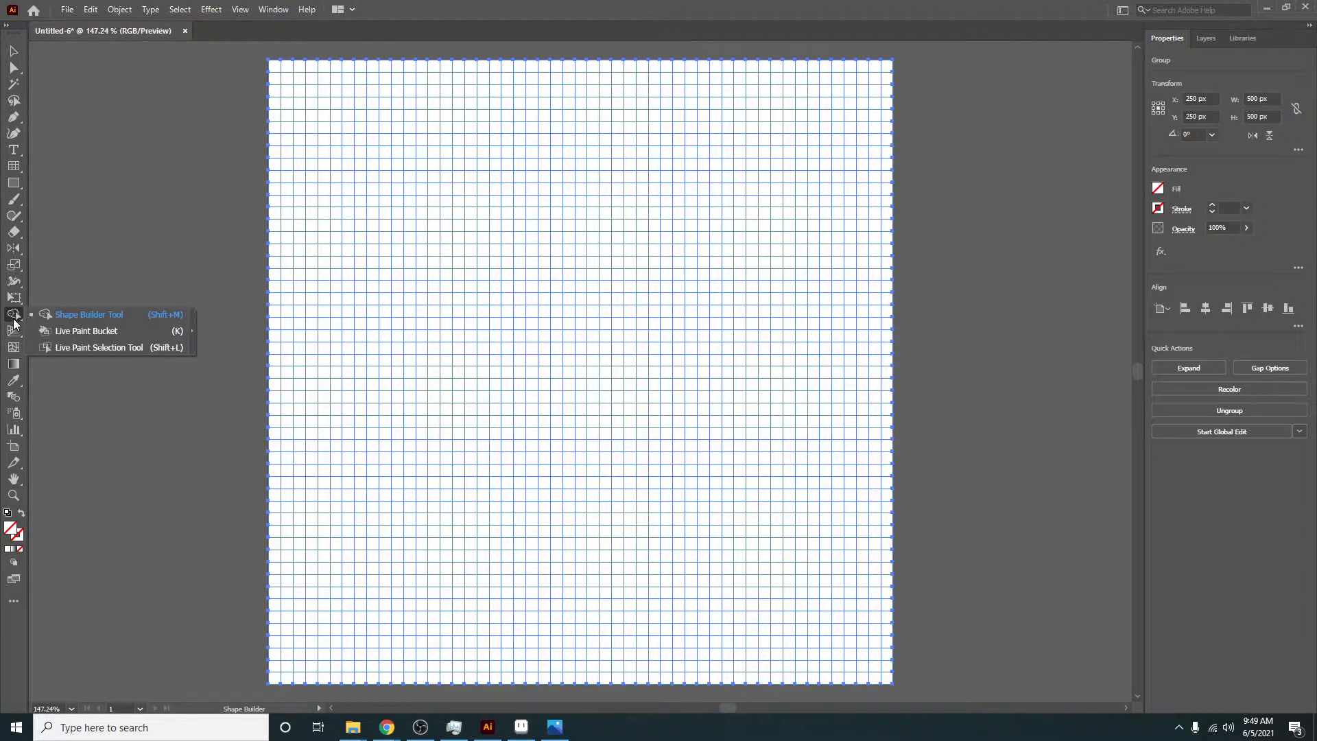
{"action": "left_click", "coordinate": [59, 331]}
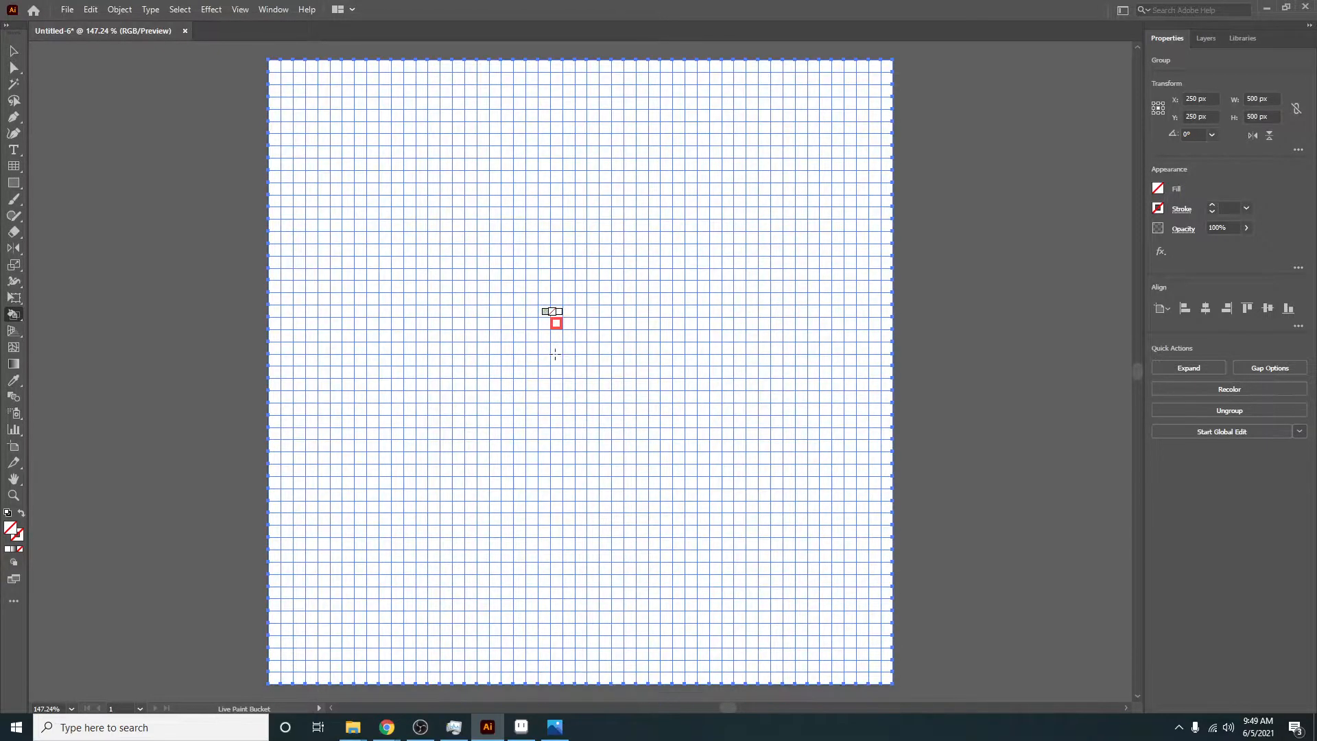
Step: Set the fill to black and paint two grid cells in the same row, three empty cells apart
{"action": "scroll", "coordinate": [555, 353], "scroll_direction": "down", "scroll_amount": 1}
{"action": "scroll", "coordinate": [556, 336], "scroll_direction": "up", "scroll_amount": 2}
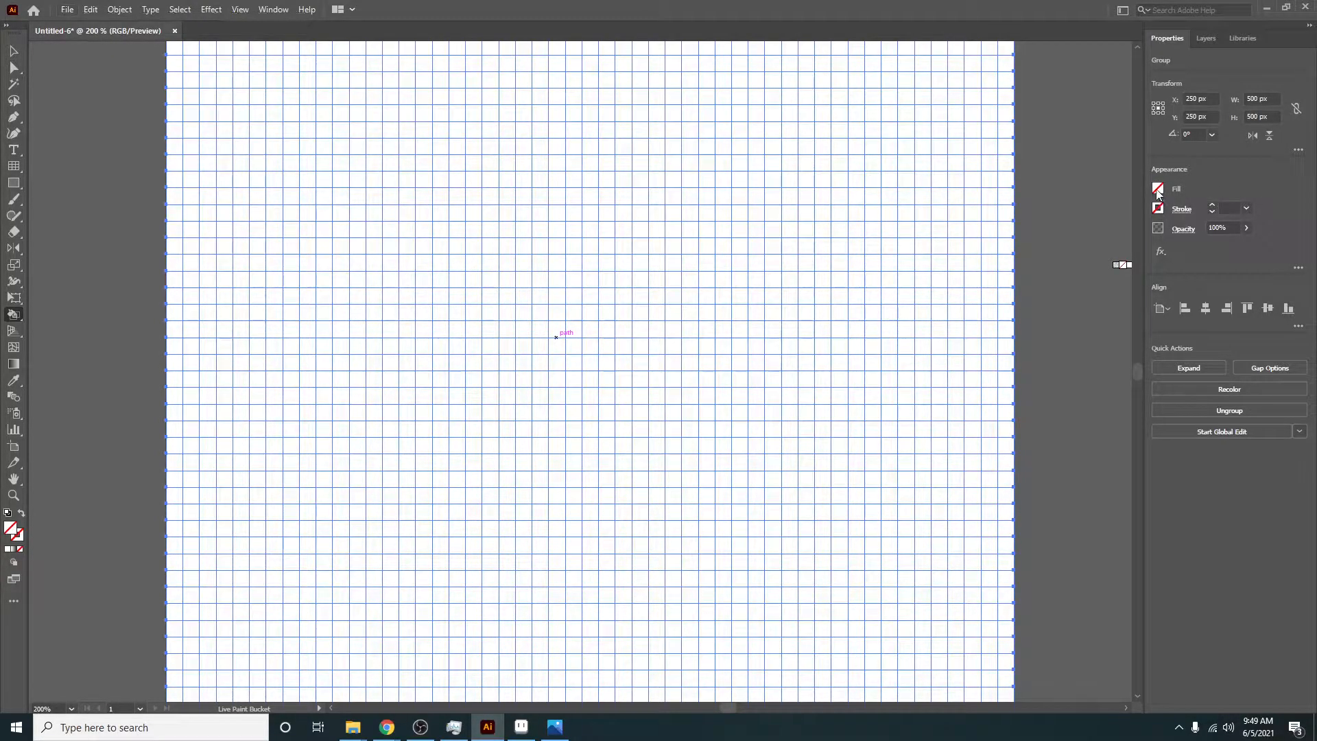
{"action": "left_click", "coordinate": [1158, 190]}
{"action": "left_click", "coordinate": [1037, 238]}
{"action": "left_click", "coordinate": [490, 295]}
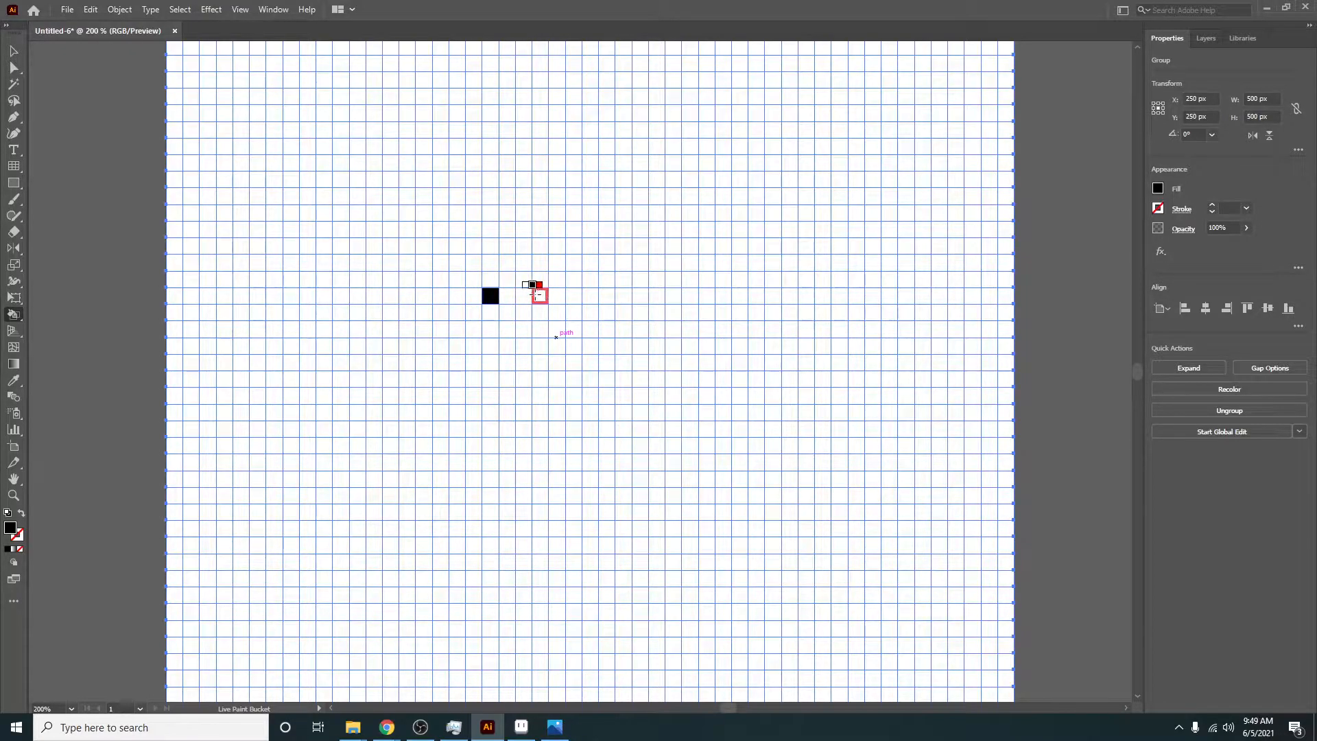
{"action": "left_click", "coordinate": [557, 295]}
{"action": "left_click", "coordinate": [1158, 188]}
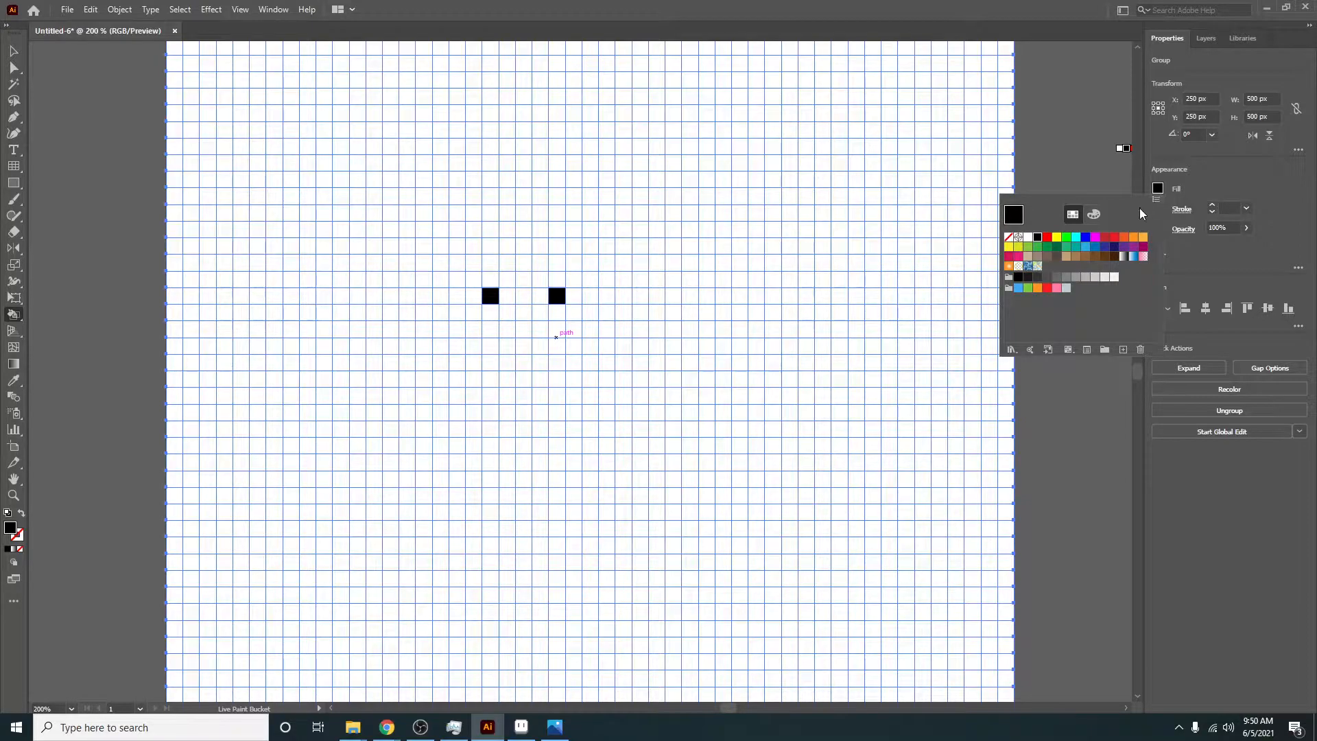
{"action": "left_click", "coordinate": [1156, 199]}
{"action": "left_click", "coordinate": [1199, 185]}
{"action": "key", "text": "Escape"}
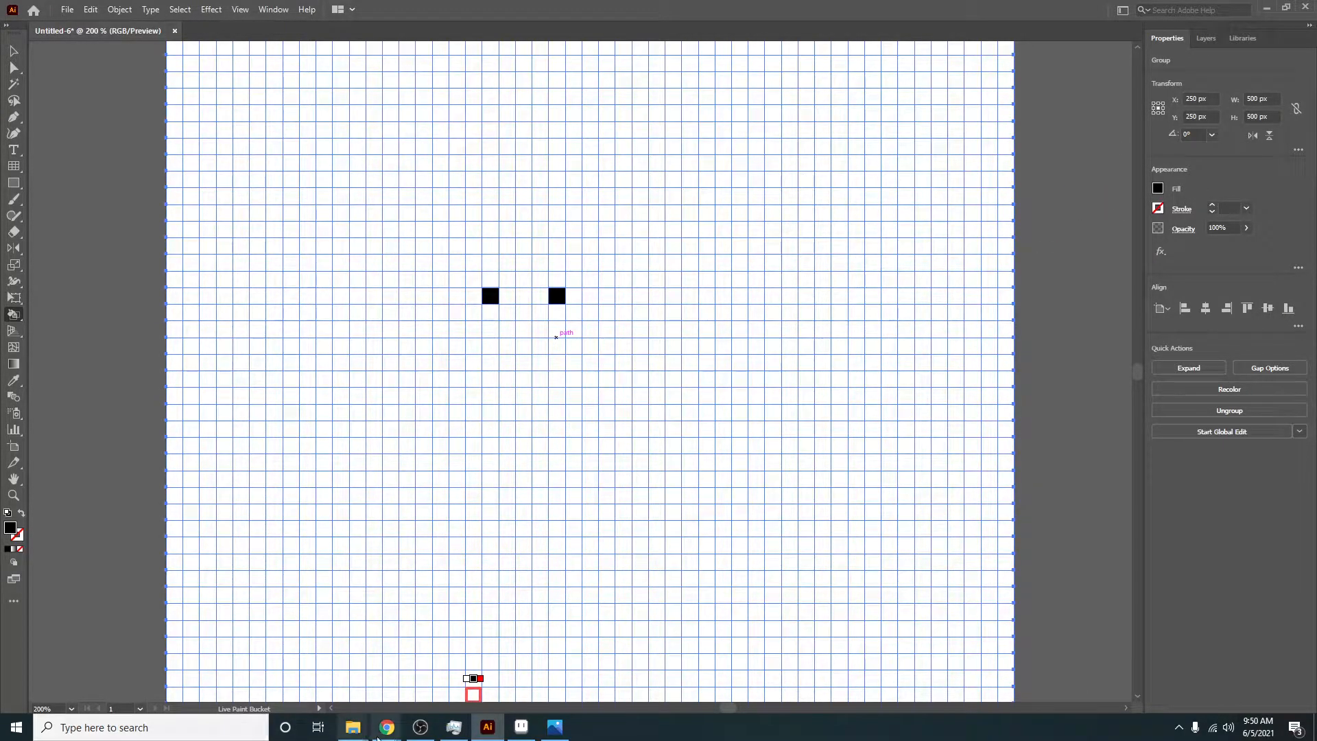
Step: Switch to Chrome, open color.adobe.com/explore and dismiss the What's New window
{"action": "mouse_move", "coordinate": [386, 732]}
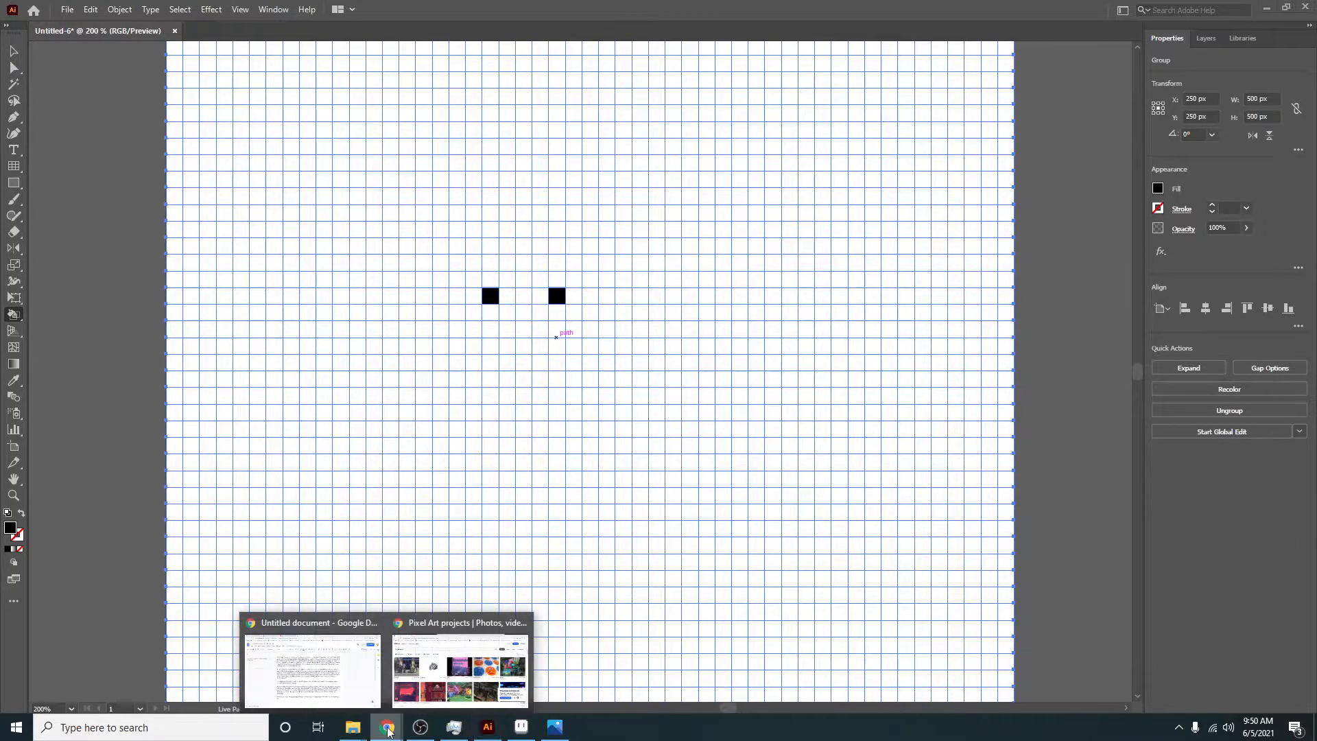
{"action": "left_click", "coordinate": [430, 688]}
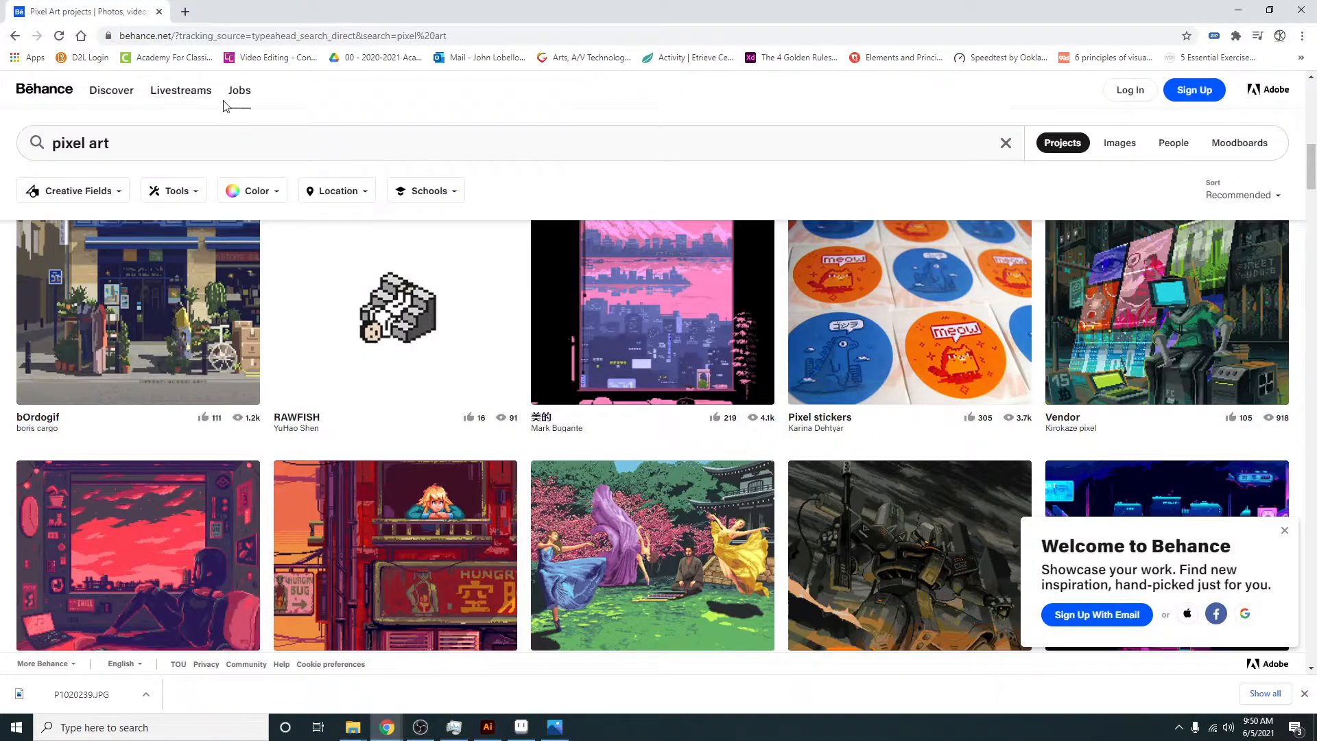
{"action": "left_click", "coordinate": [252, 36]}
{"action": "type", "text": "c"}
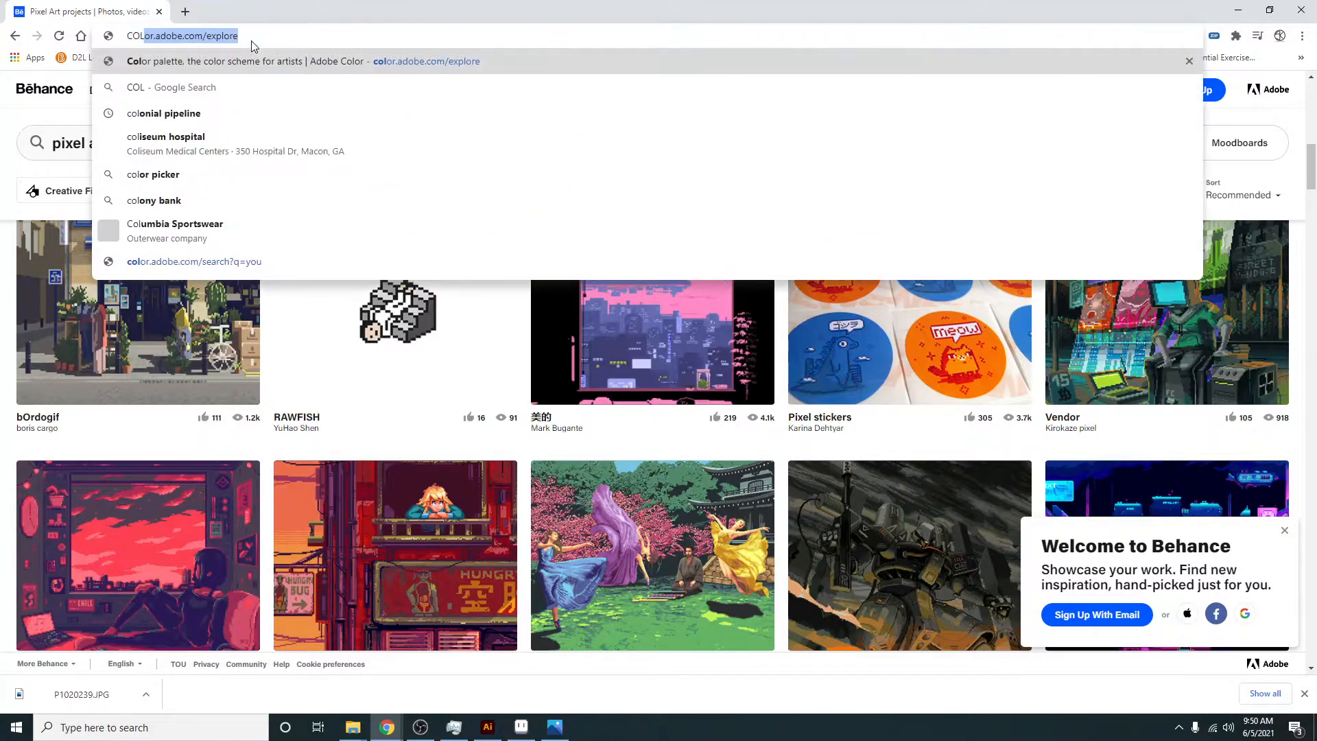
{"action": "key", "text": "Return"}
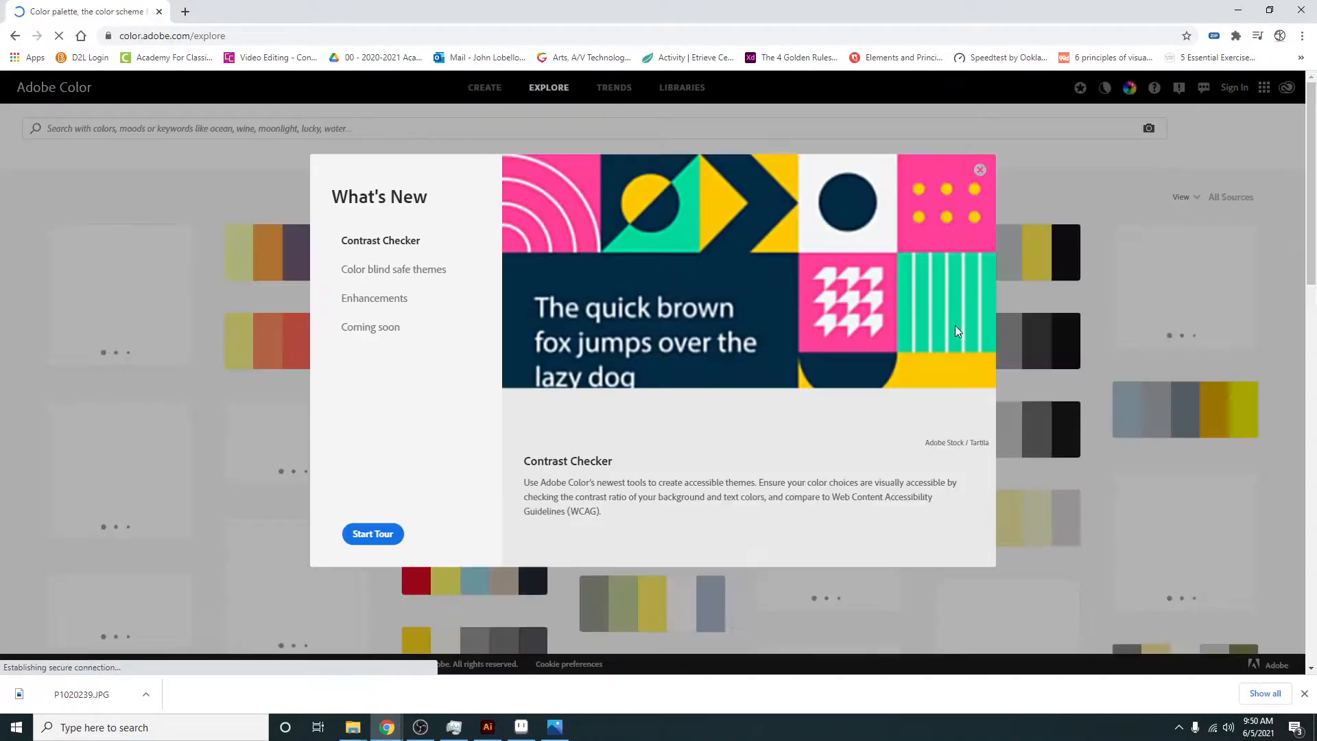
{"action": "left_click", "coordinate": [980, 171]}
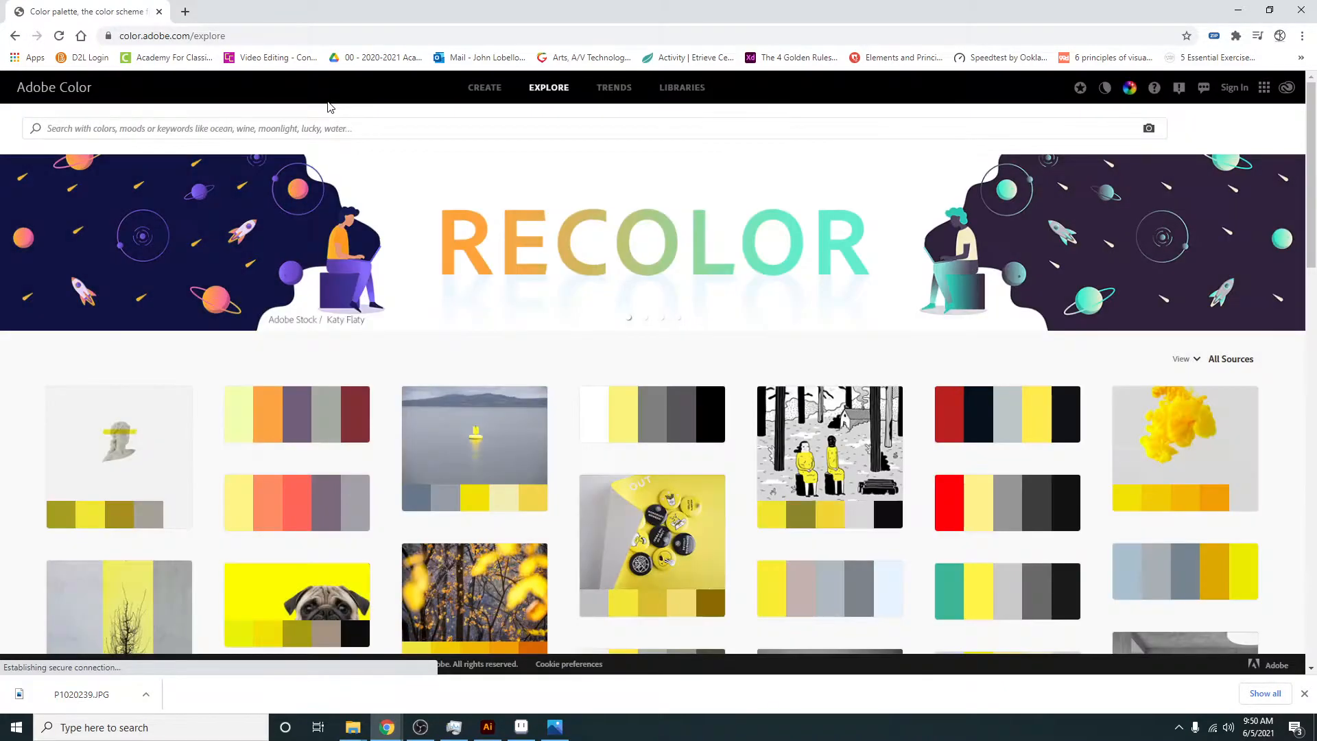
Step: Search Adobe Color for "skin" and open the brown five-colour theme Skin 5
{"action": "left_click", "coordinate": [358, 131]}
{"action": "type", "text": "skin"}
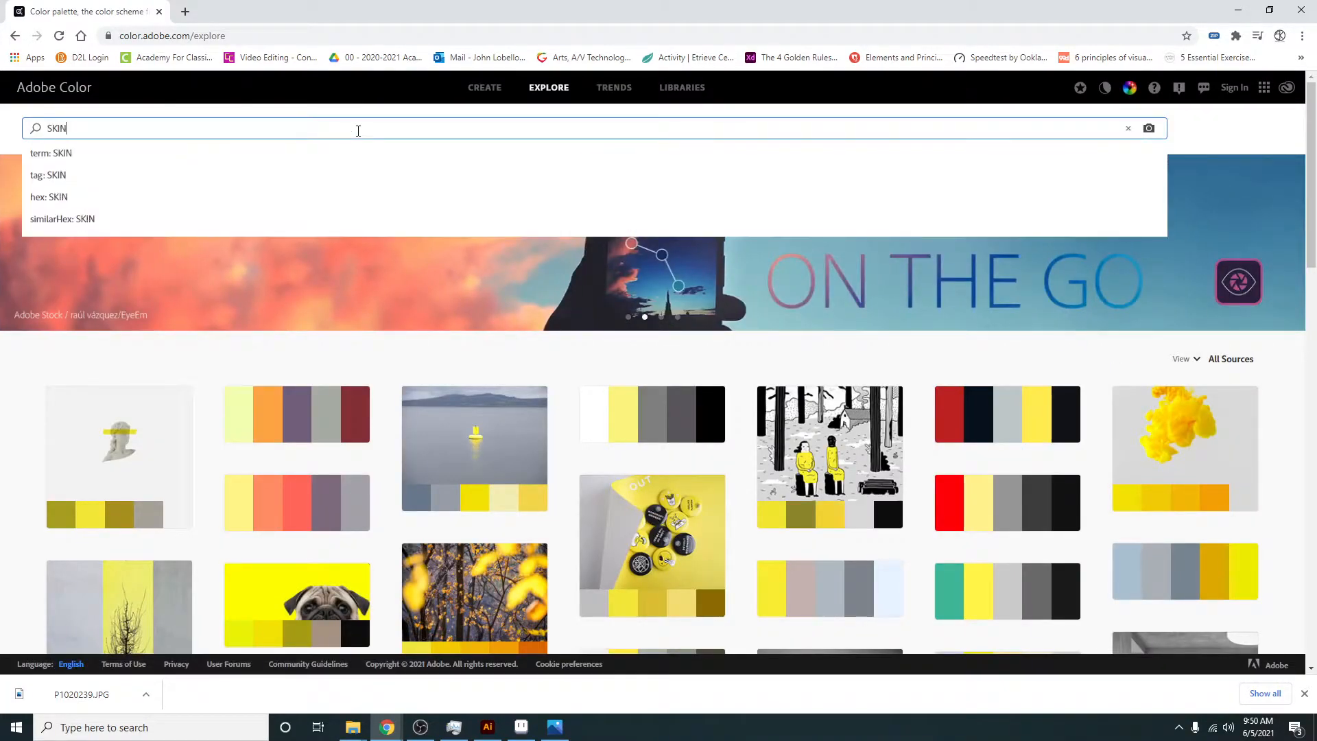
{"action": "key", "text": "Return"}
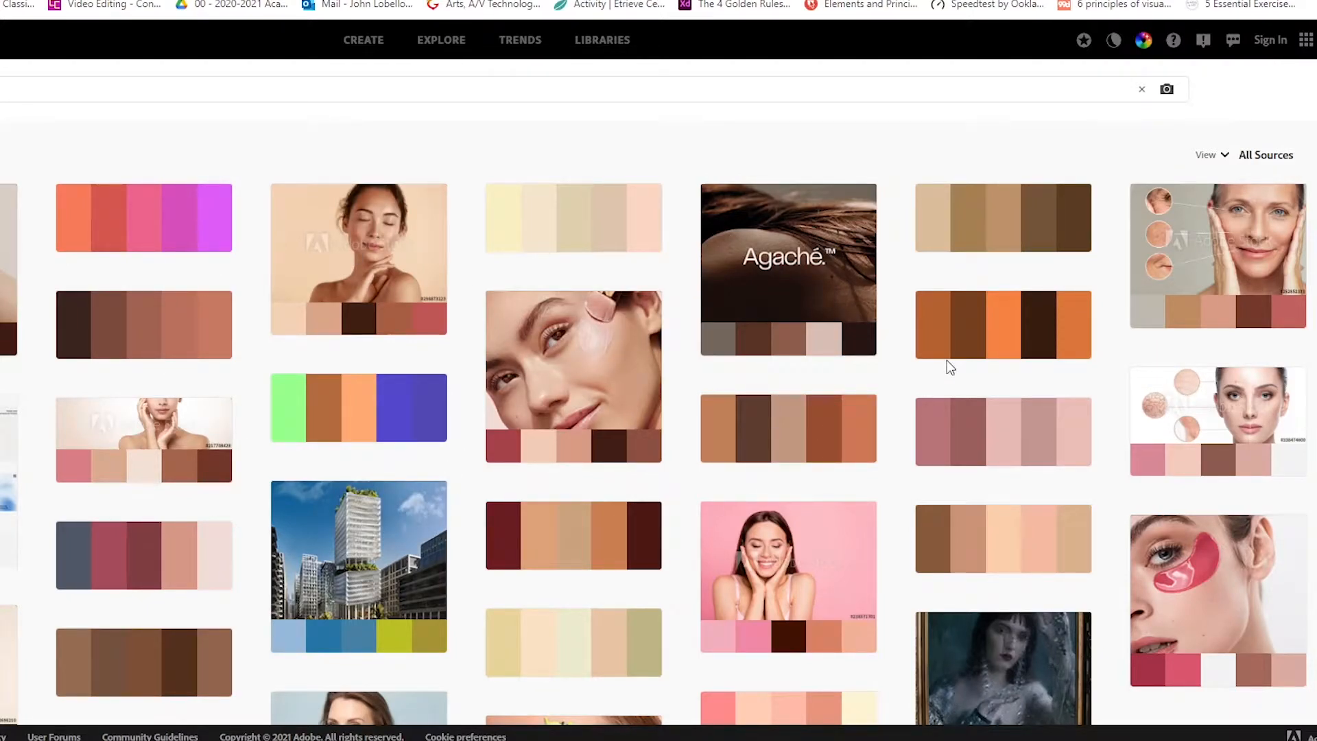
{"action": "mouse_move", "coordinate": [623, 411]}
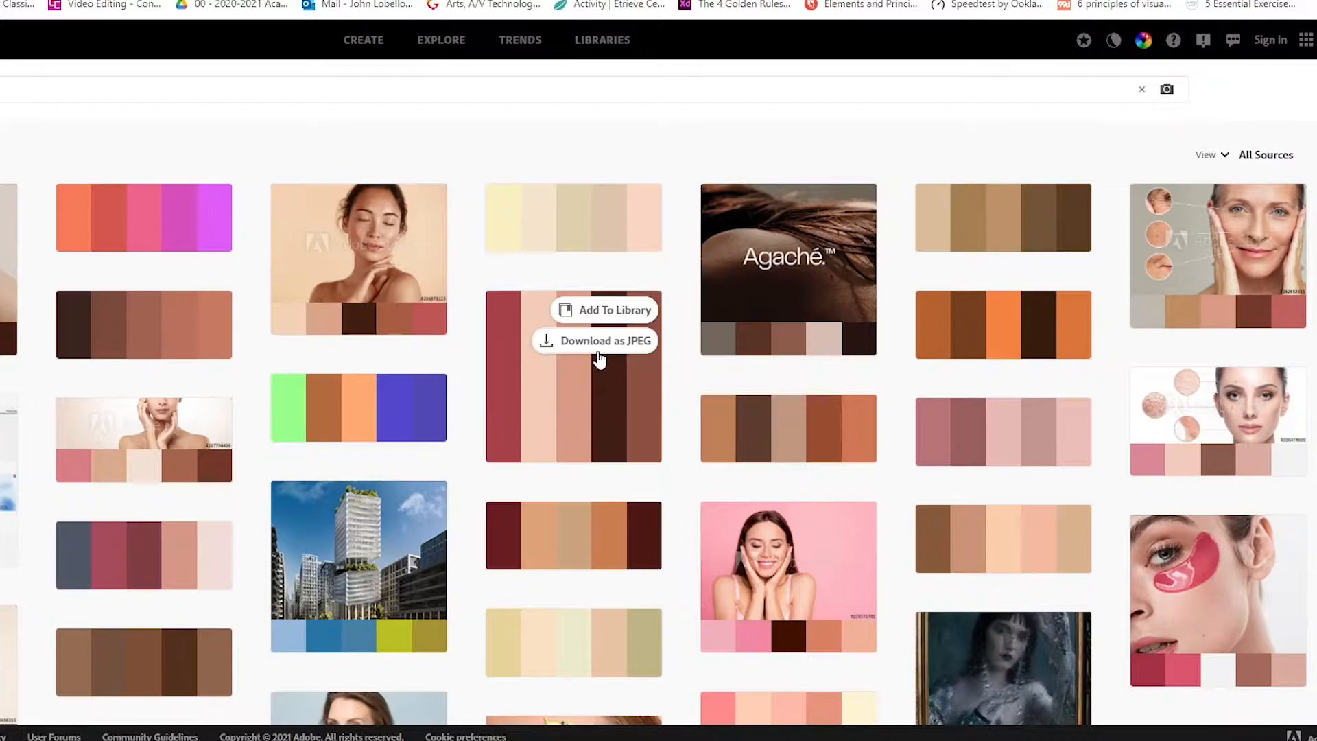
{"action": "left_click", "coordinate": [723, 446]}
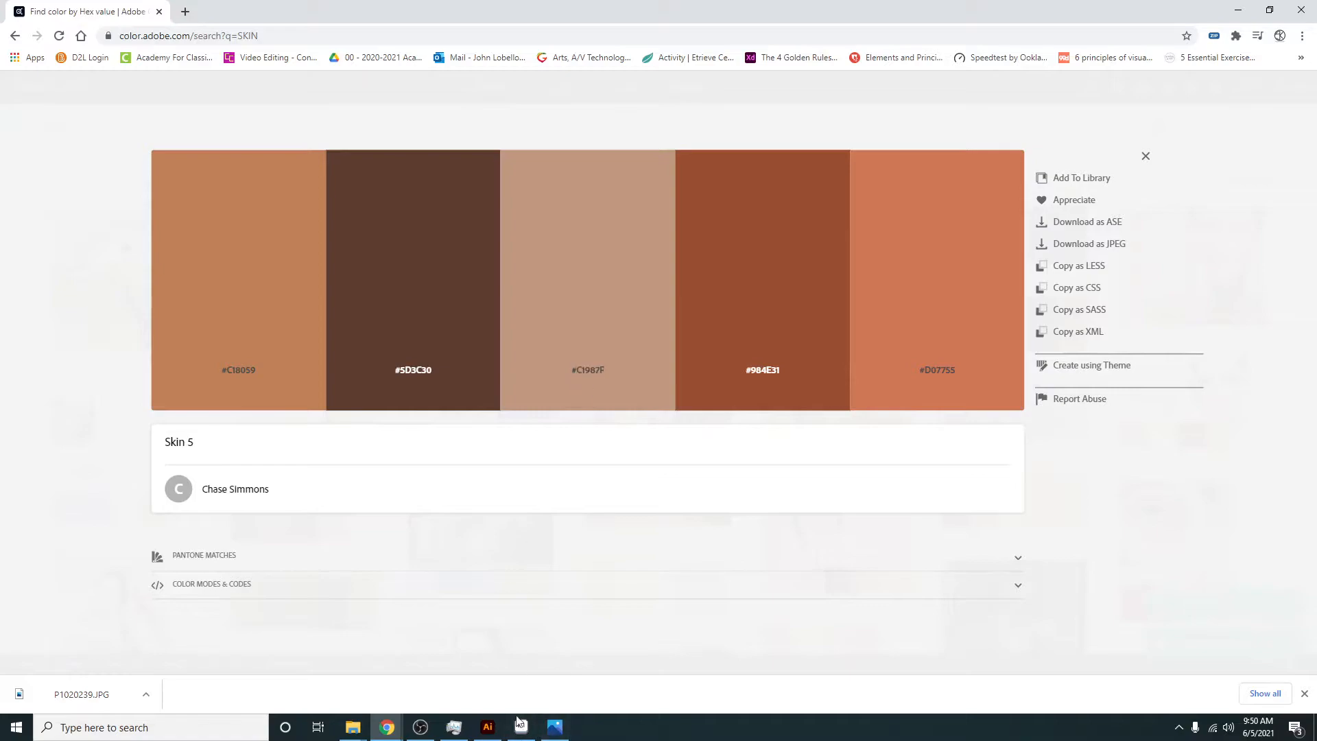
Step: Switch back to Illustrator and paste the copied skin-tone hex code as the fill colour
{"action": "left_click", "coordinate": [490, 728]}
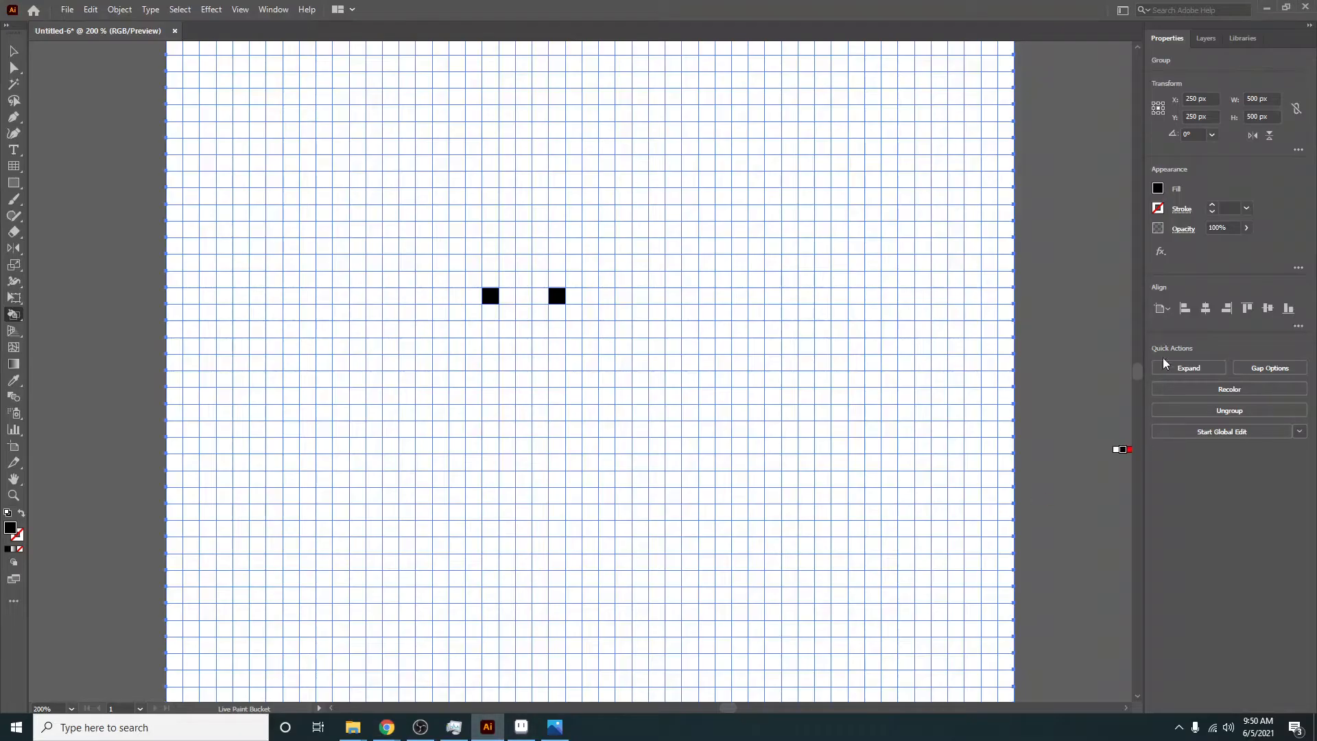
{"action": "left_click", "coordinate": [1159, 189]}
{"action": "left_click", "coordinate": [1094, 214]}
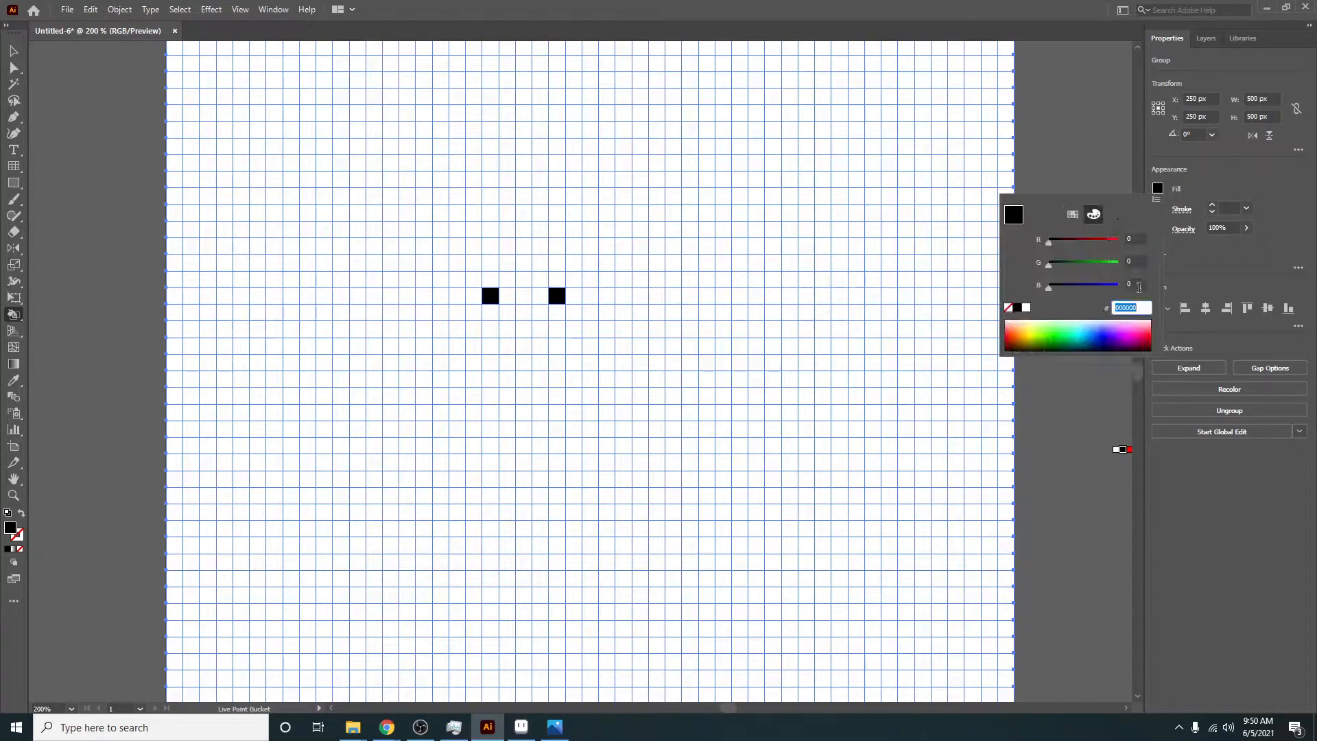
{"action": "right_click", "coordinate": [1144, 306]}
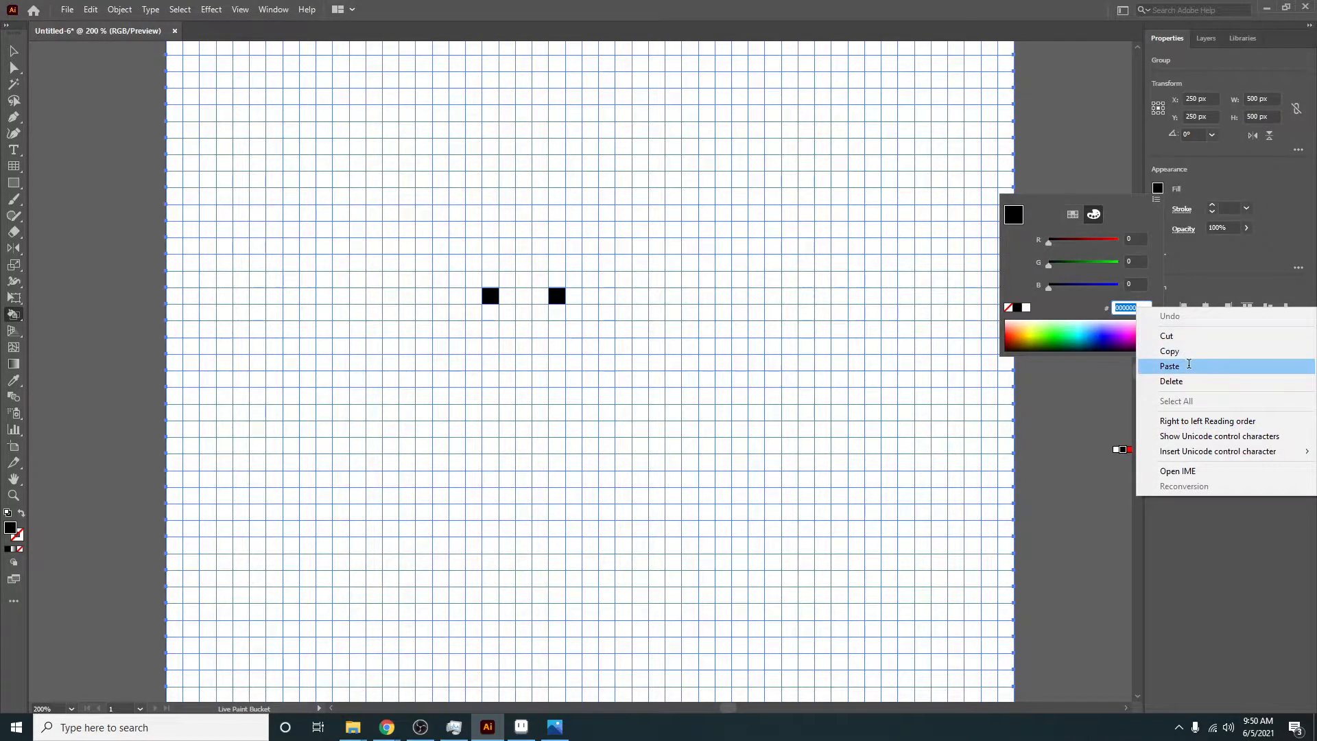
{"action": "left_click", "coordinate": [1189, 365]}
{"action": "key", "text": "Return"}
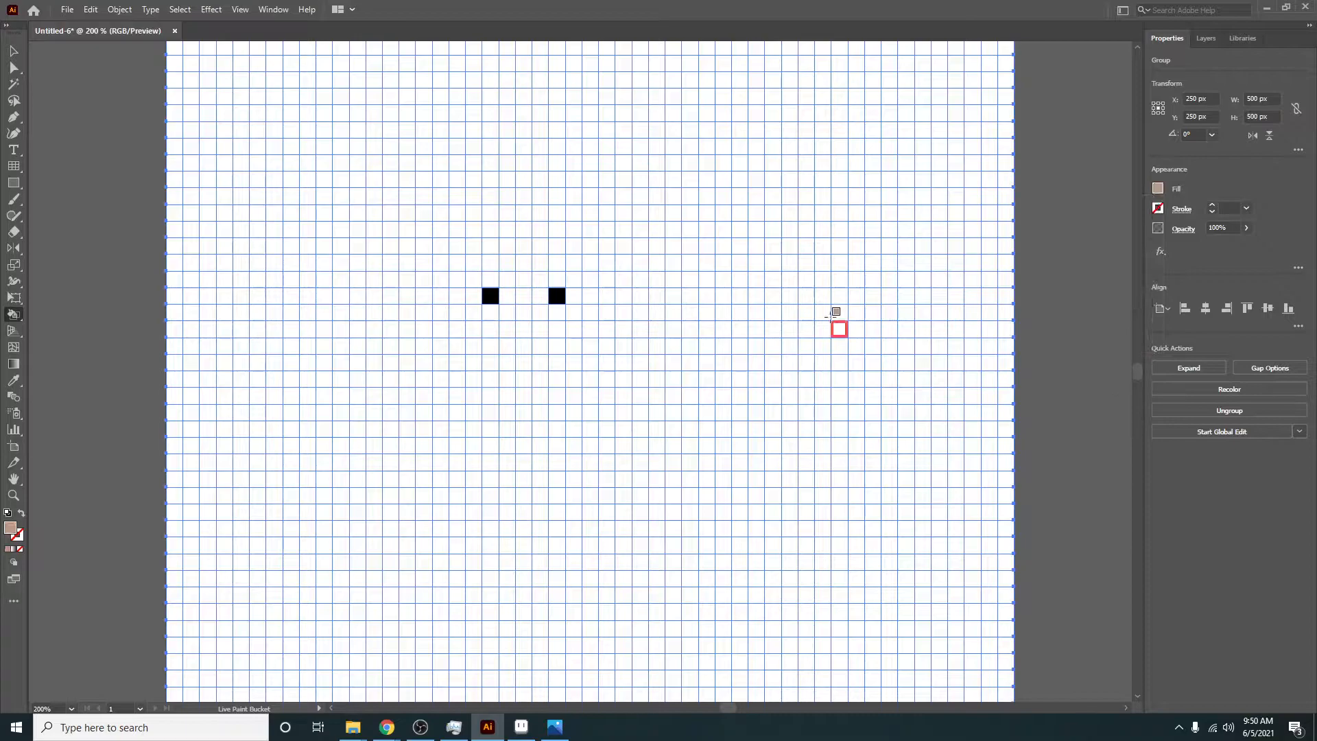
Step: Paint one spare tan cell away from the eyes and fill an eight-cell-wide tan face around them, ending in a narrower six-cell chin row
{"action": "left_click", "coordinate": [888, 212]}
{"action": "mouse_move", "coordinate": [472, 264]}
{"action": "left_mouse_down"}
{"action": "mouse_move", "coordinate": [479, 360]}
{"action": "mouse_move", "coordinate": [542, 376]}
{"action": "mouse_move", "coordinate": [590, 363]}
{"action": "left_mouse_up"}
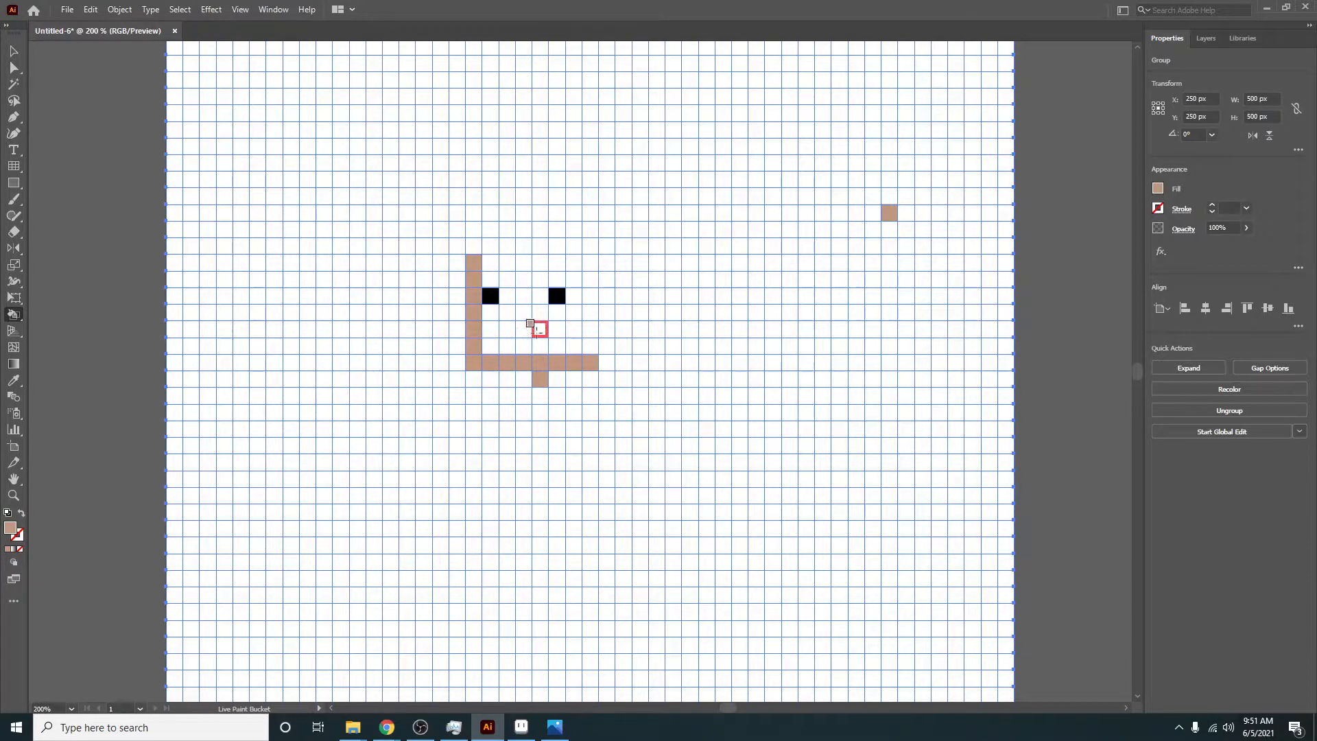
{"action": "left_click_drag", "start_coordinate": [489, 377], "coordinate": [575, 378]}
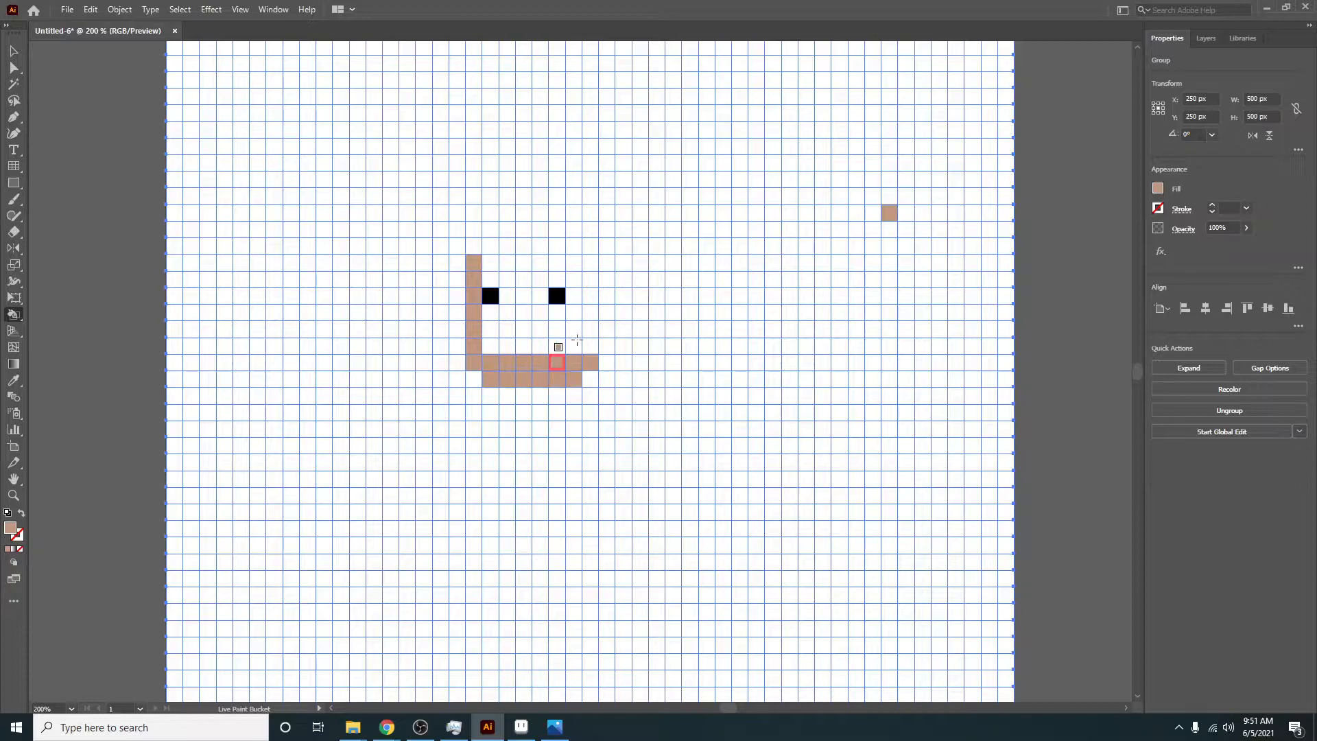
{"action": "left_click_drag", "start_coordinate": [591, 261], "coordinate": [590, 354]}
{"action": "mouse_move", "coordinate": [490, 262]}
{"action": "left_mouse_down"}
{"action": "mouse_move", "coordinate": [575, 272]}
{"action": "mouse_move", "coordinate": [490, 279]}
{"action": "left_mouse_up"}
{"action": "double_click", "coordinate": [539, 328]}
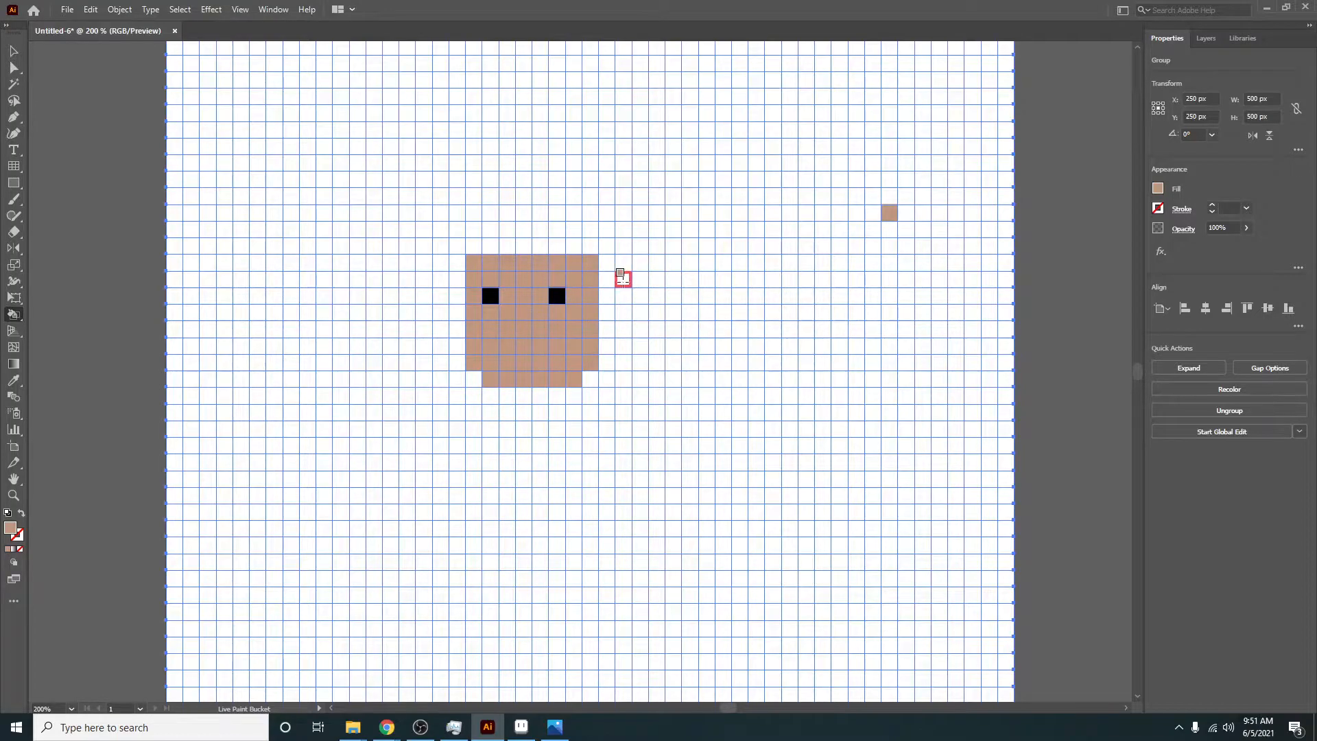
Step: Switch the fill sliders to HSB, raise brightness to about 85%, and repaint the face lighter, leaving a darker shadow along its right edge and jaw
{"action": "left_click", "coordinate": [1158, 188]}
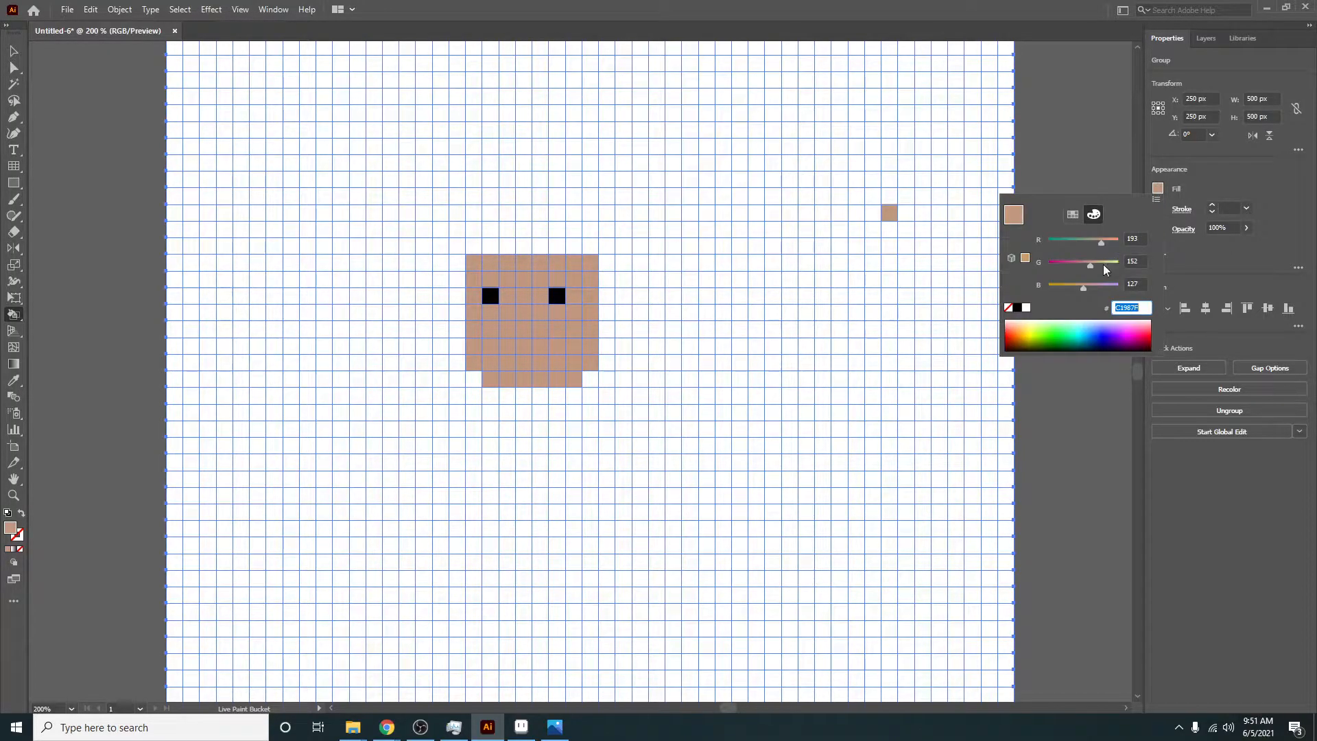
{"action": "left_click", "coordinate": [1156, 199]}
{"action": "left_click", "coordinate": [1191, 237]}
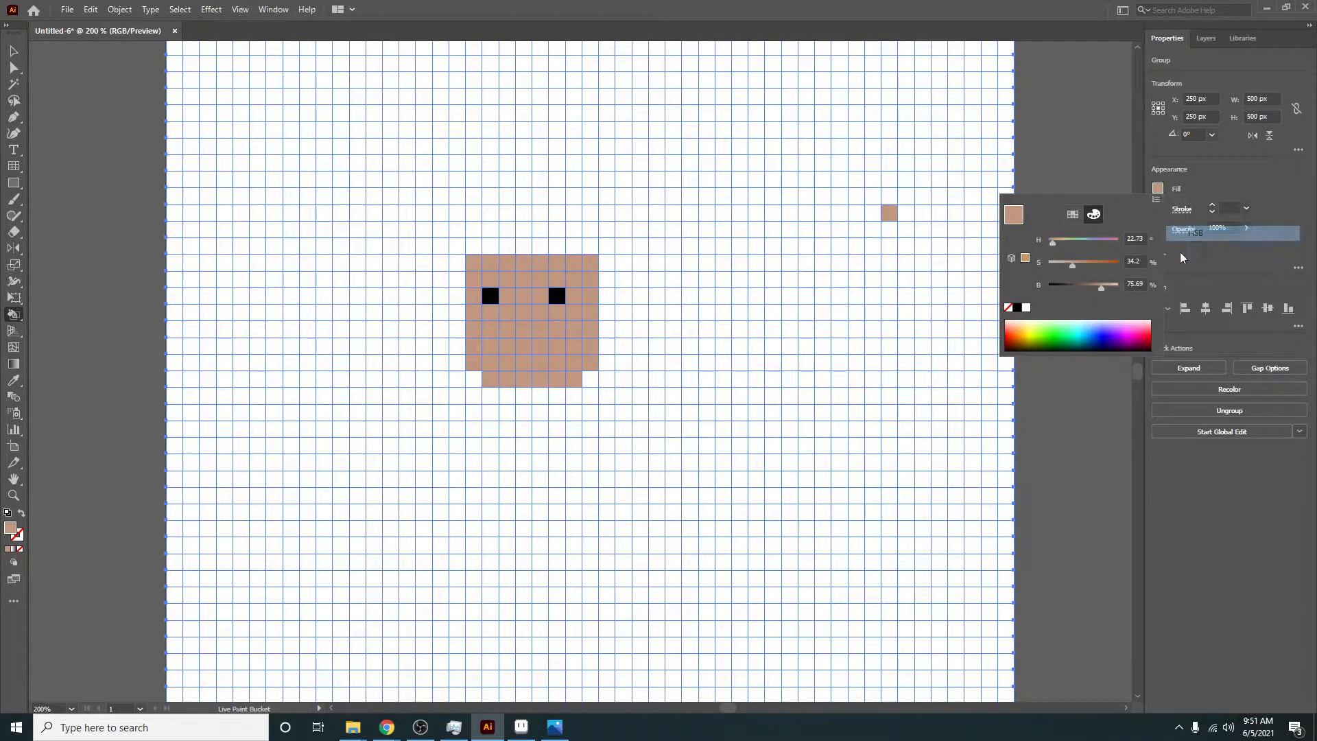
{"action": "left_click", "coordinate": [1107, 287]}
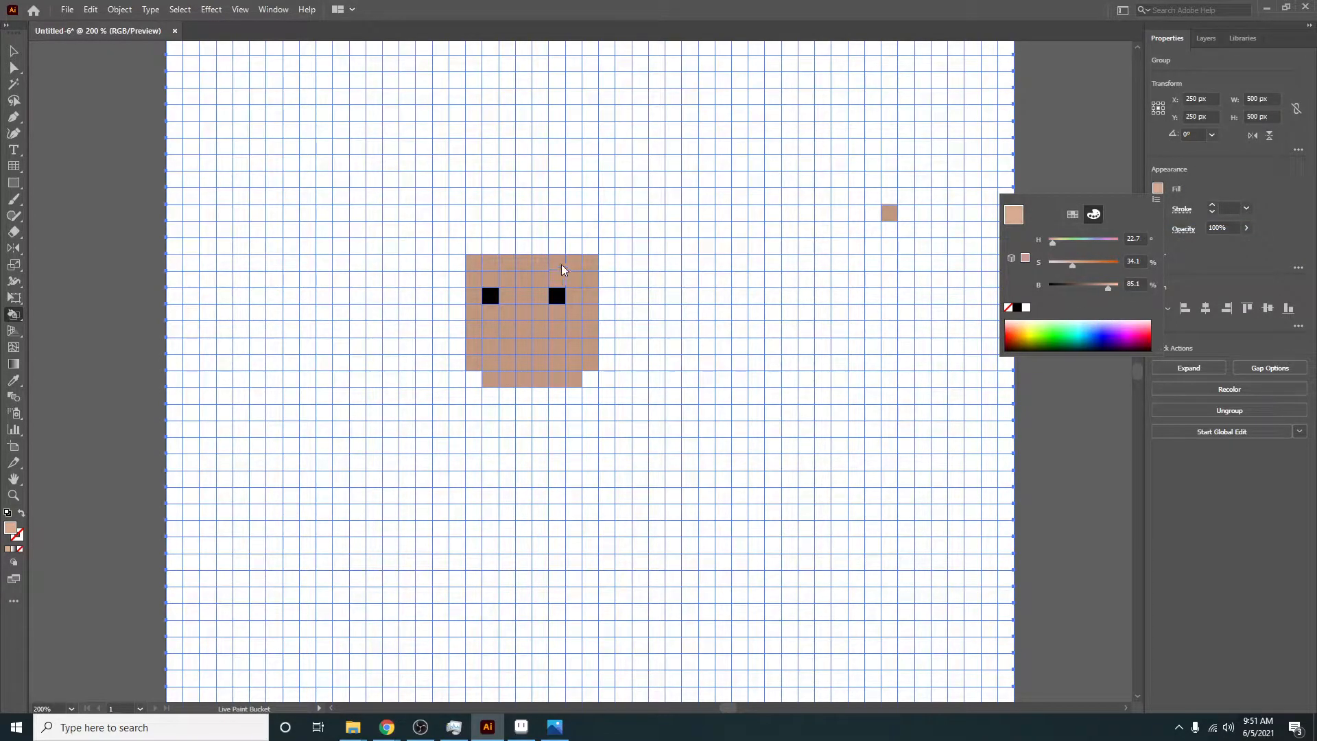
{"action": "left_click", "coordinate": [542, 382]}
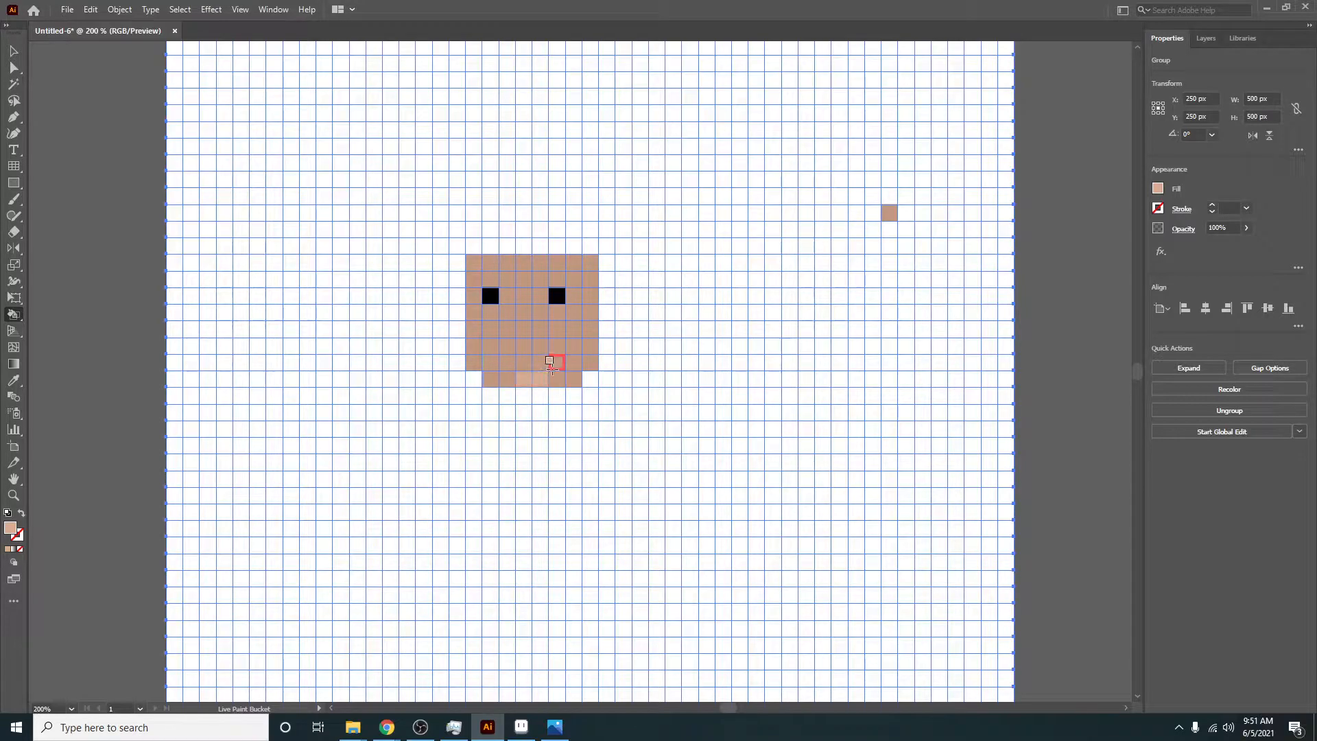
{"action": "left_click", "coordinate": [552, 362]}
{"action": "left_click", "coordinate": [559, 327]}
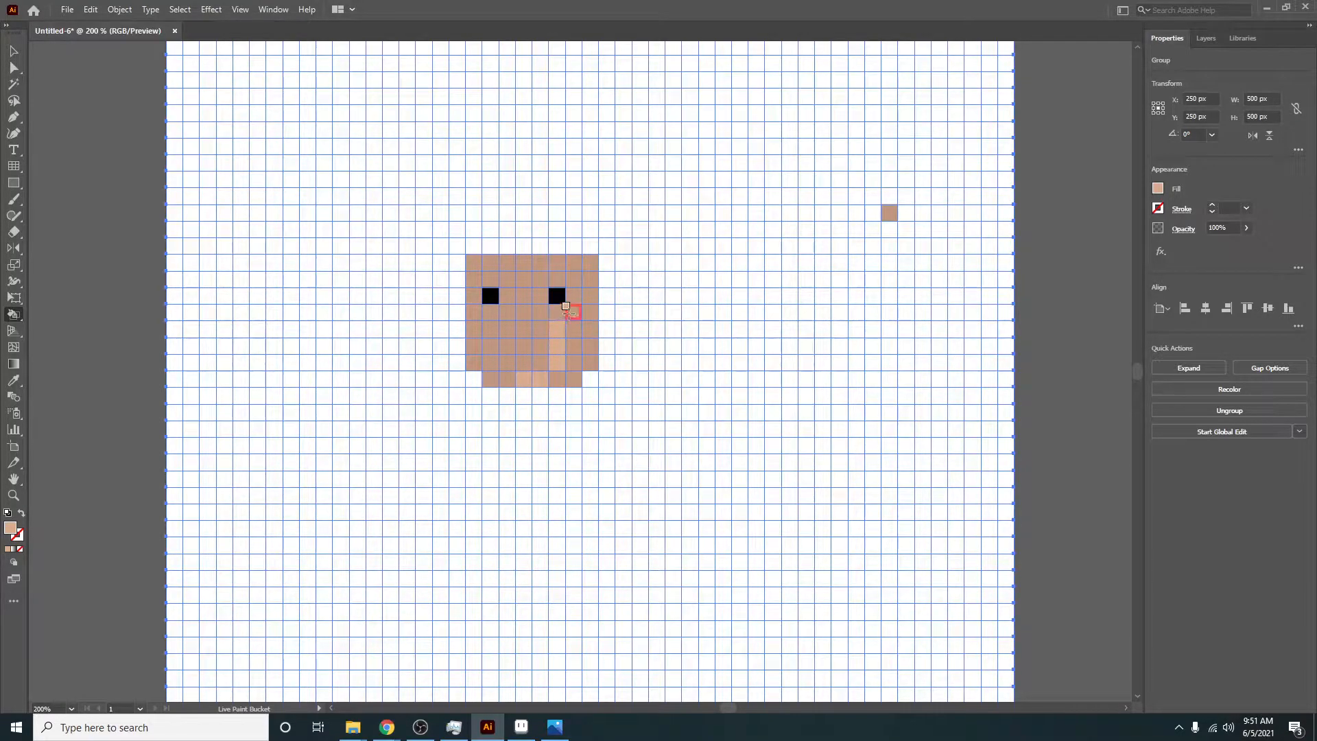
{"action": "left_click_drag", "start_coordinate": [573, 329], "coordinate": [573, 312]}
{"action": "left_click", "coordinate": [524, 328]}
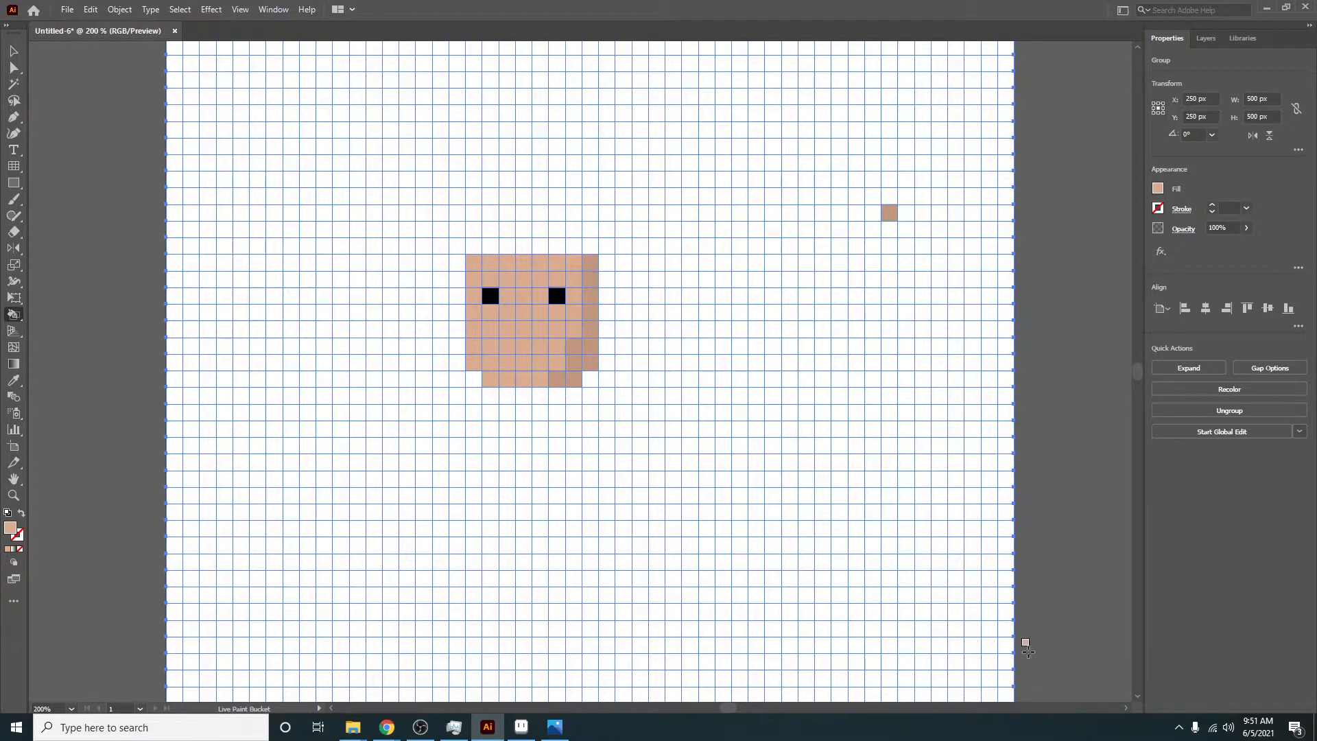
Step: Set the fill to a brown swatch with brightness lowered to about 38% and paint the hair across the forehead and down the head's right side
{"action": "left_click", "coordinate": [1159, 187]}
{"action": "left_click", "coordinate": [1072, 215]}
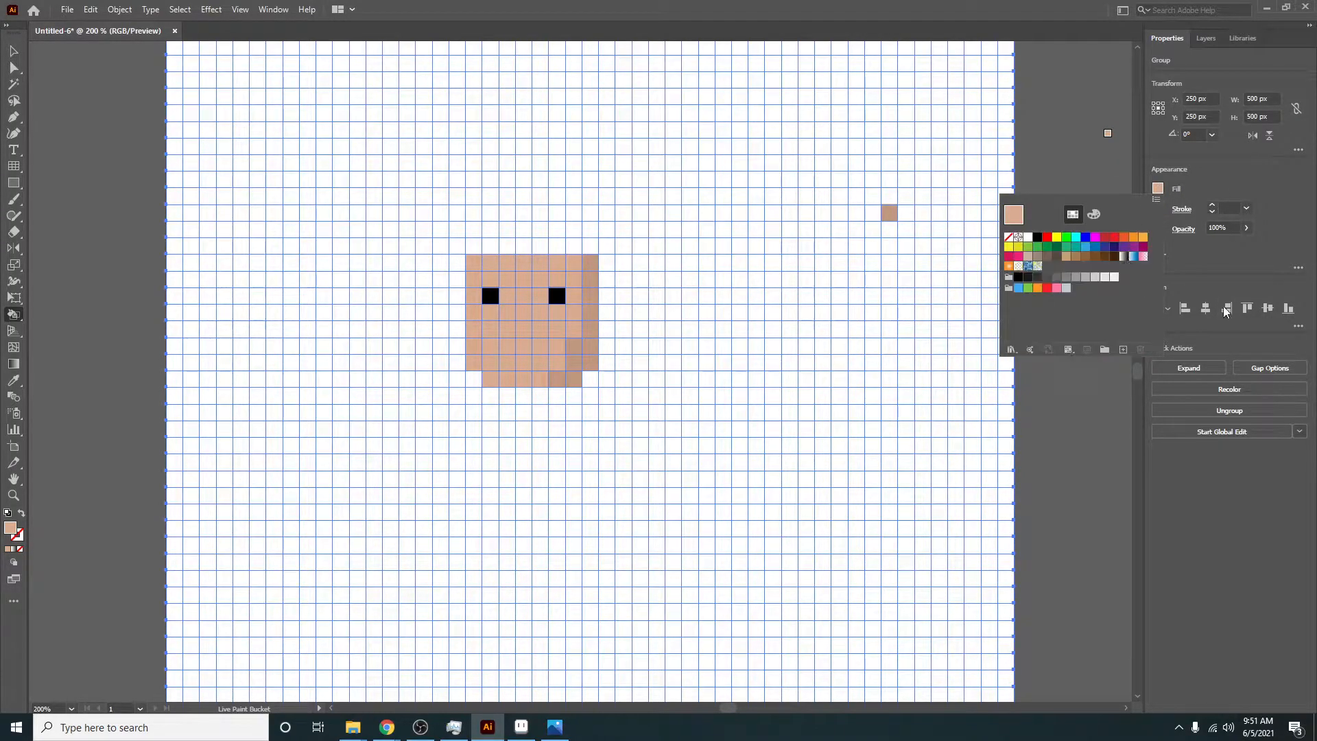
{"action": "left_click", "coordinate": [1142, 238]}
{"action": "left_click", "coordinate": [1122, 239]}
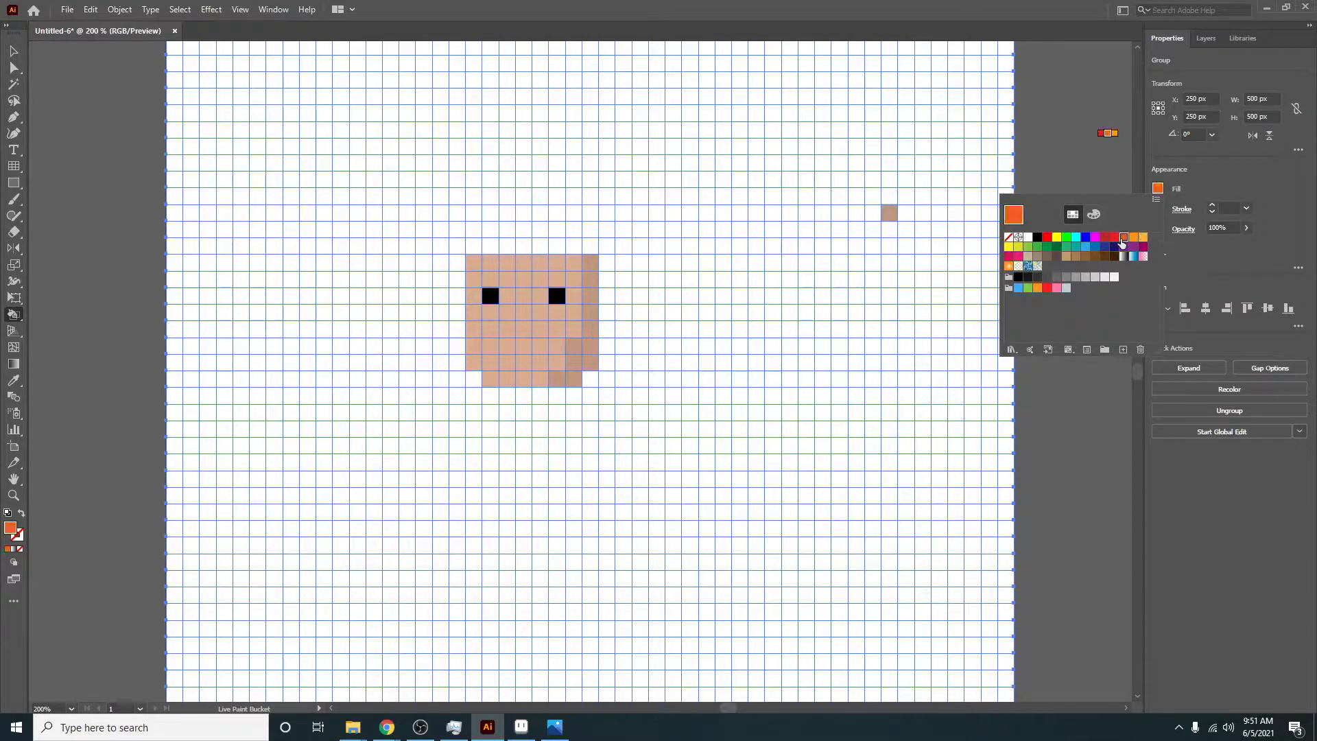
{"action": "left_click", "coordinate": [1095, 256]}
{"action": "left_click", "coordinate": [1093, 214]}
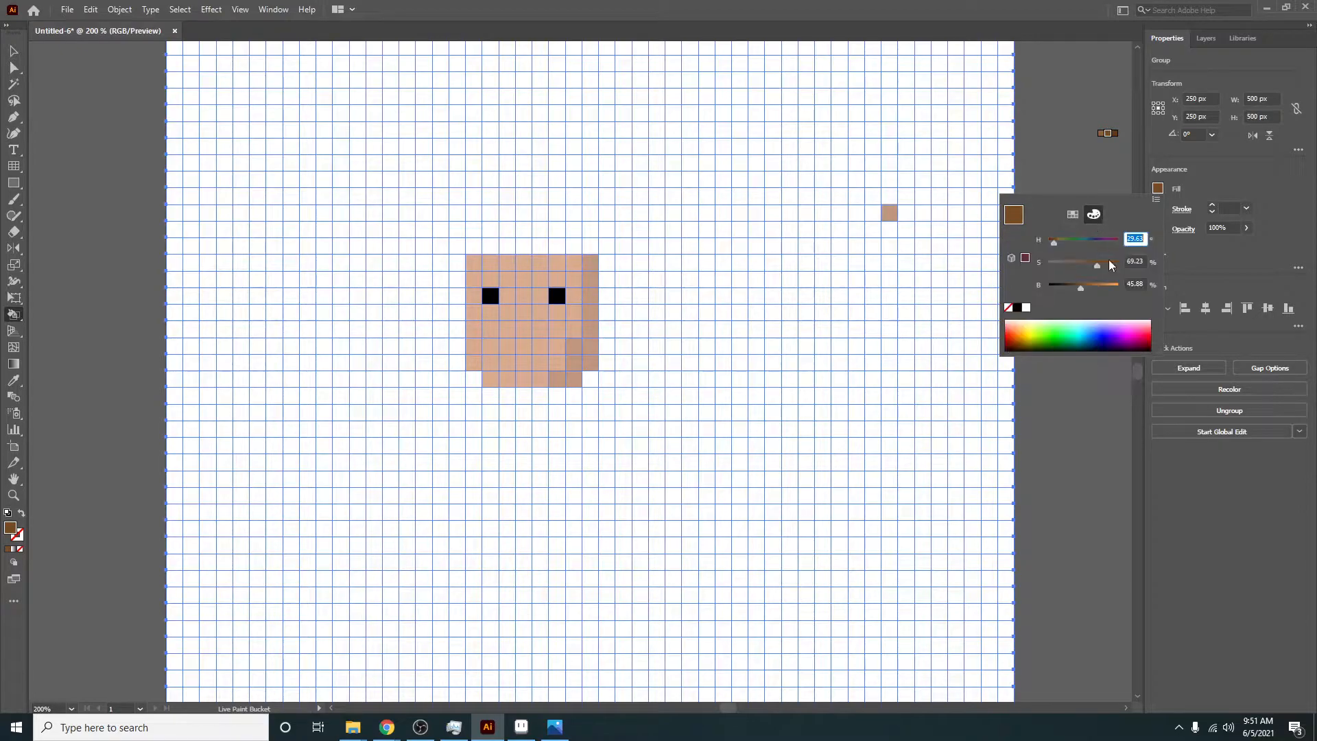
{"action": "left_click_drag", "start_coordinate": [1084, 286], "coordinate": [1075, 286]}
{"action": "left_click", "coordinate": [491, 256]}
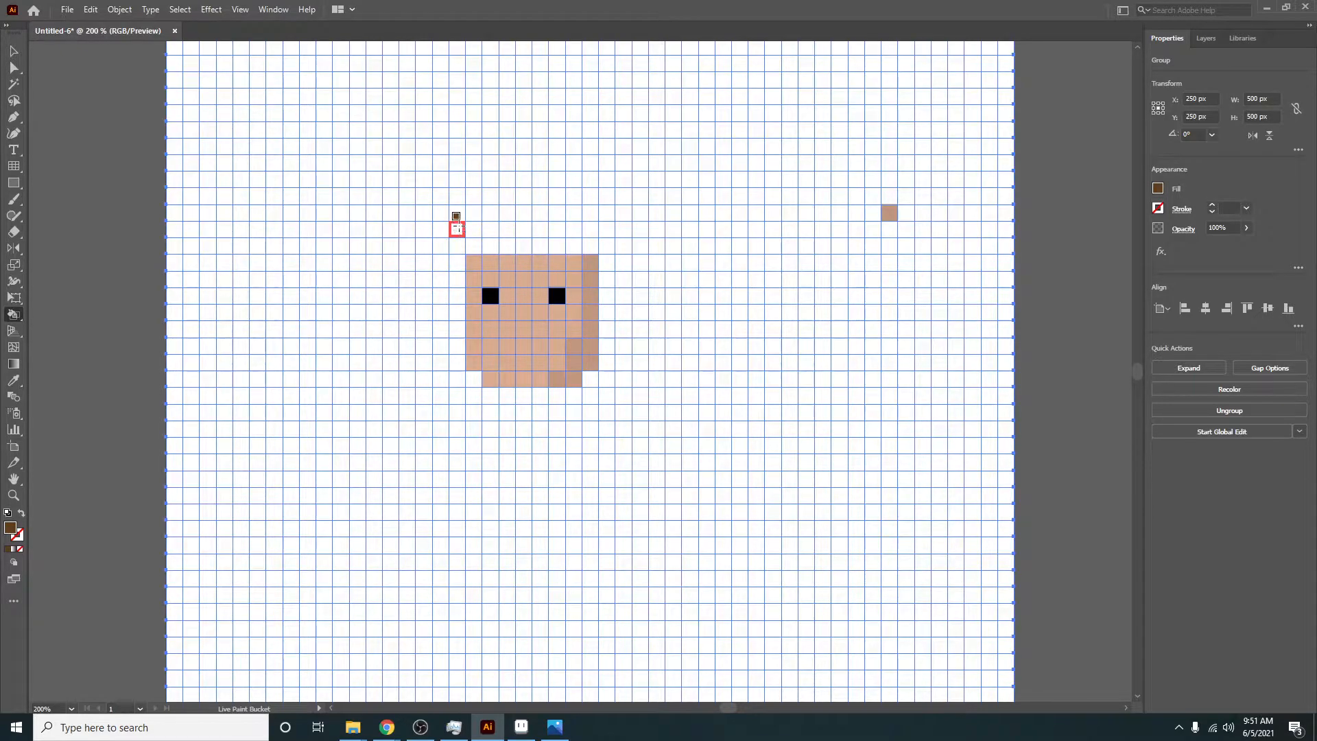
{"action": "mouse_move", "coordinate": [460, 244]}
{"action": "left_mouse_down"}
{"action": "mouse_move", "coordinate": [570, 264]}
{"action": "mouse_move", "coordinate": [493, 234]}
{"action": "mouse_move", "coordinate": [570, 230]}
{"action": "mouse_move", "coordinate": [568, 247]}
{"action": "mouse_move", "coordinate": [474, 245]}
{"action": "left_mouse_up"}
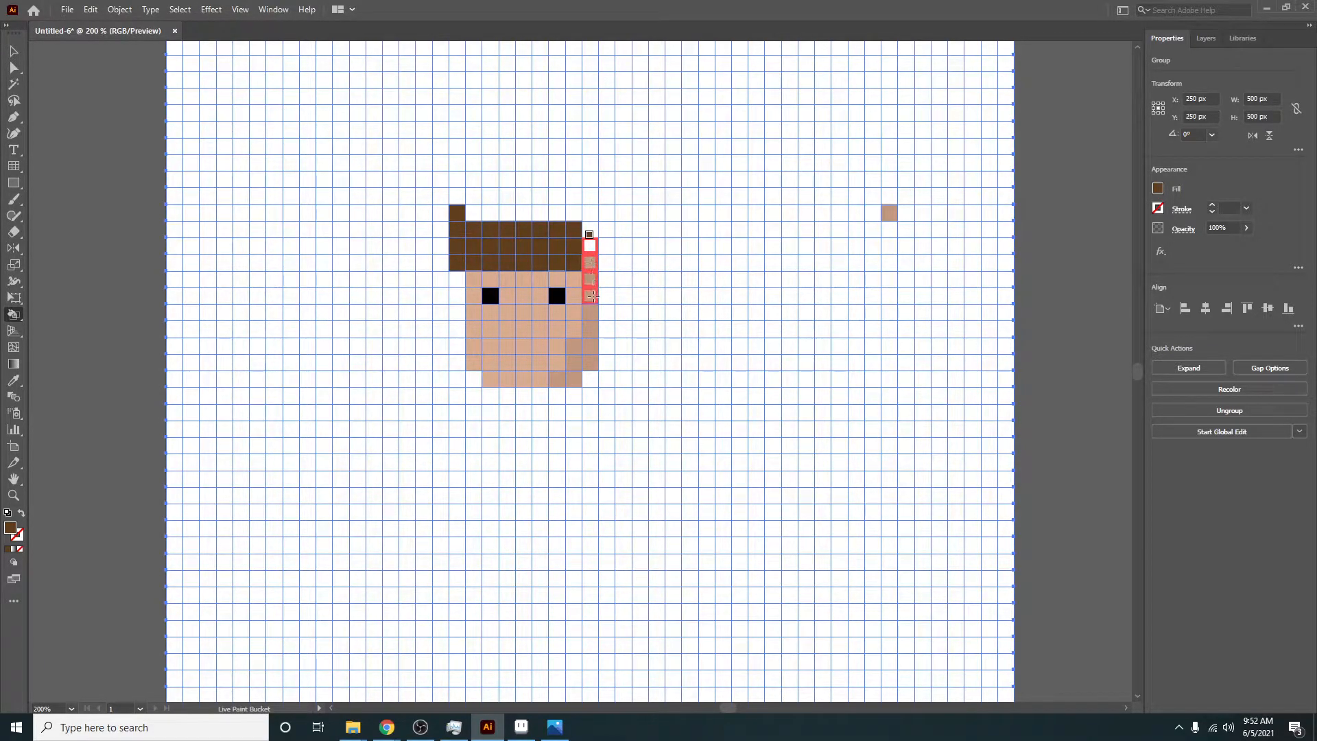
{"action": "left_click_drag", "start_coordinate": [604, 302], "coordinate": [607, 302]}
{"action": "left_click_drag", "start_coordinate": [606, 246], "coordinate": [606, 298]}
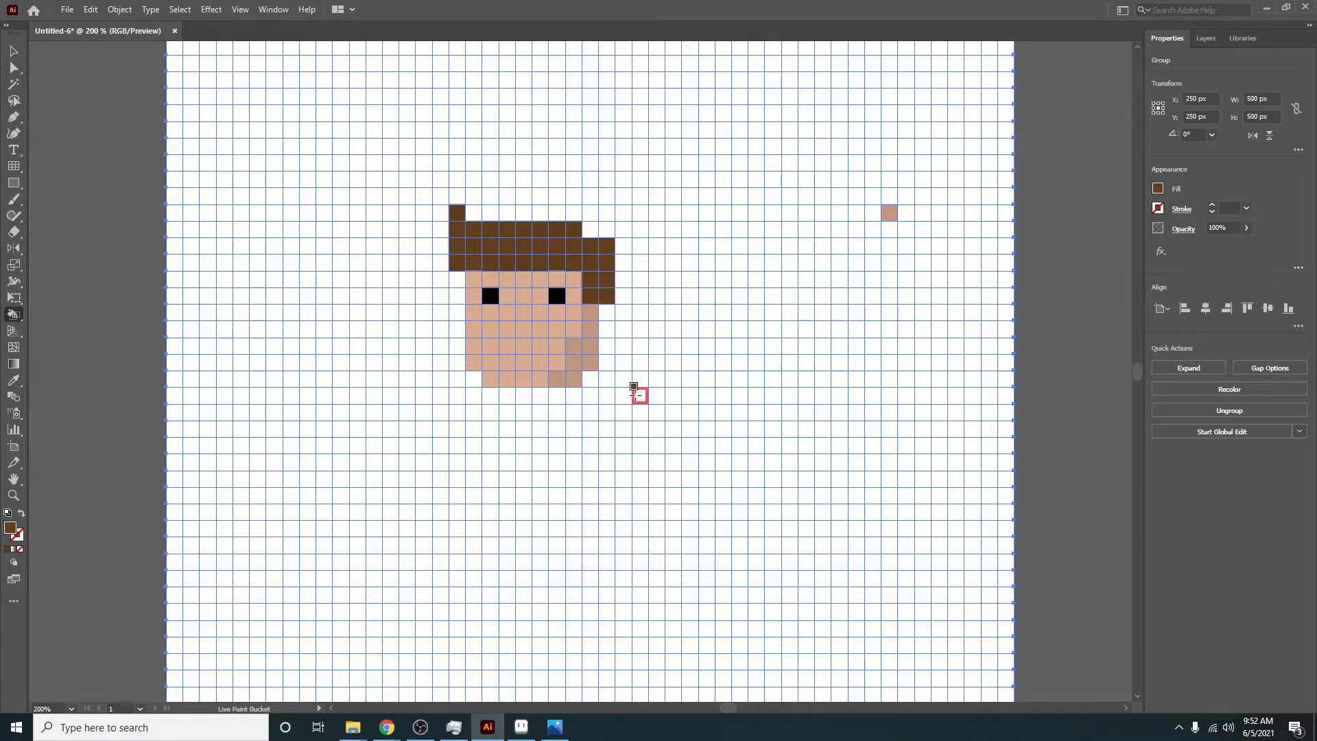
{"action": "left_click", "coordinate": [1158, 189]}
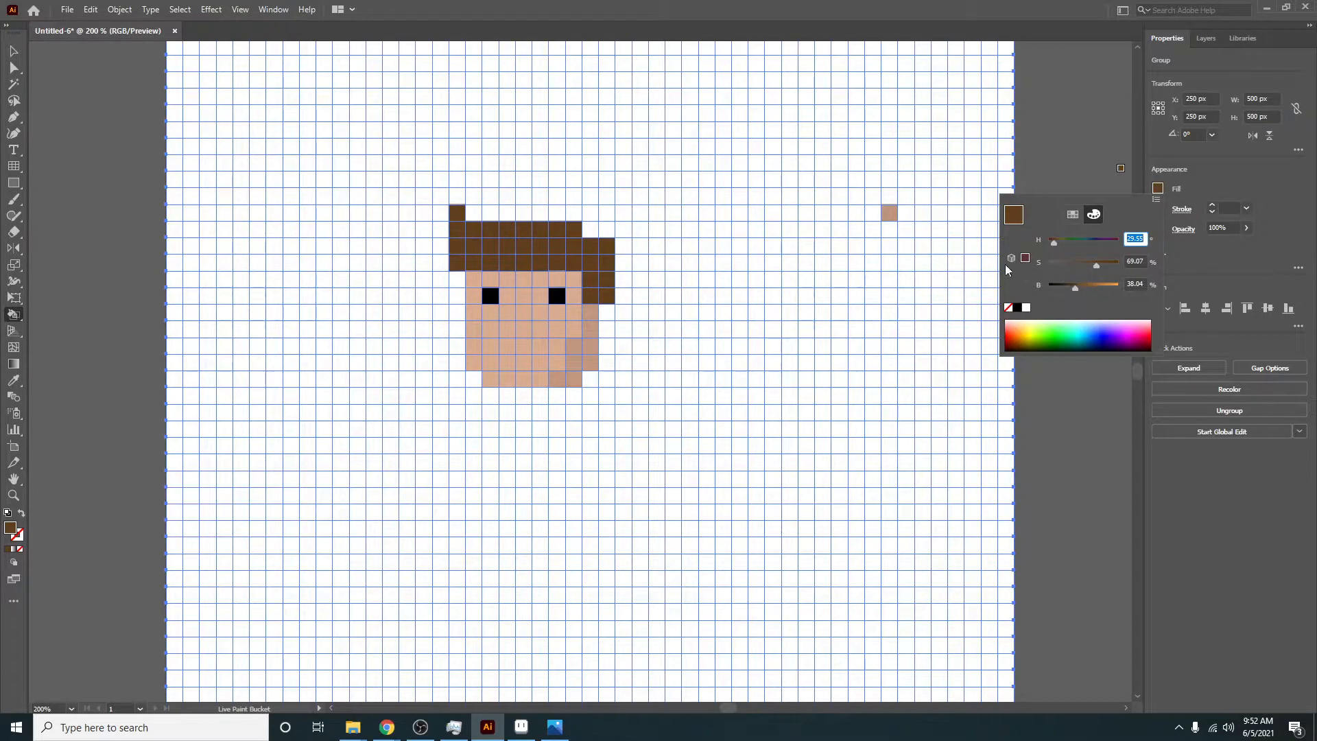
{"action": "key", "text": "Escape"}
{"action": "key", "text": "i"}
{"action": "left_click", "coordinate": [513, 359]}
{"action": "key", "text": "ctrl+z"}
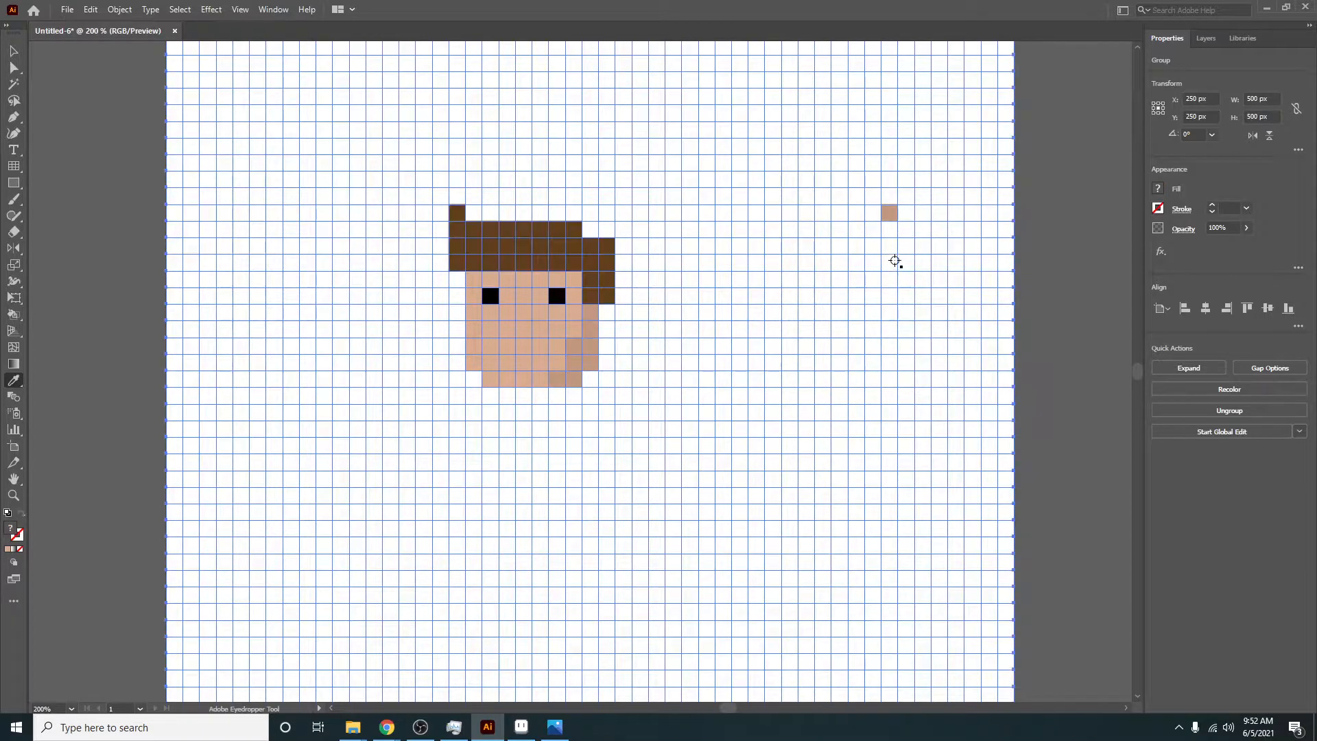
Step: Deselect the grid, darken the sampled face-shadow colour to about 42% saturation and 68% brightness, and paint the neck below the chin
{"action": "left_click", "coordinate": [1111, 275], "text": "ctrl"}
{"action": "key", "text": "ctrl+apostrophe"}
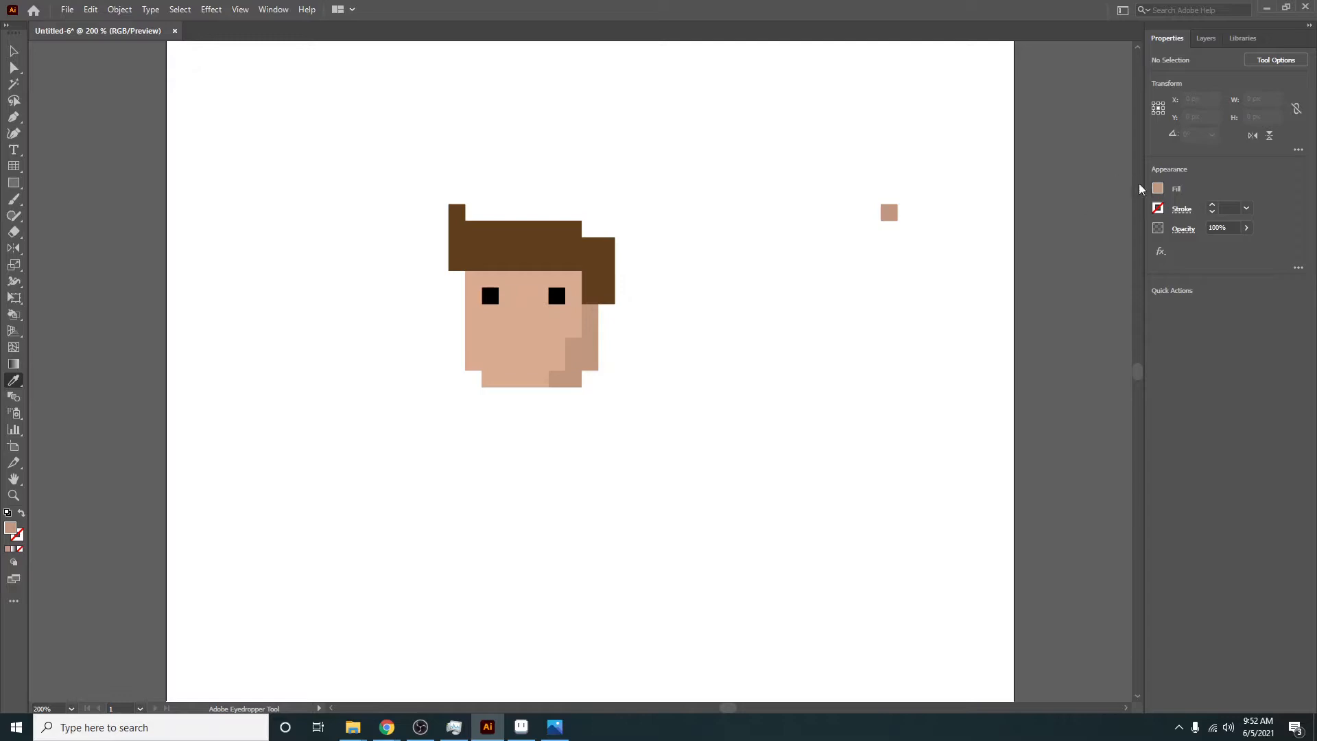
{"action": "left_click", "coordinate": [1159, 191]}
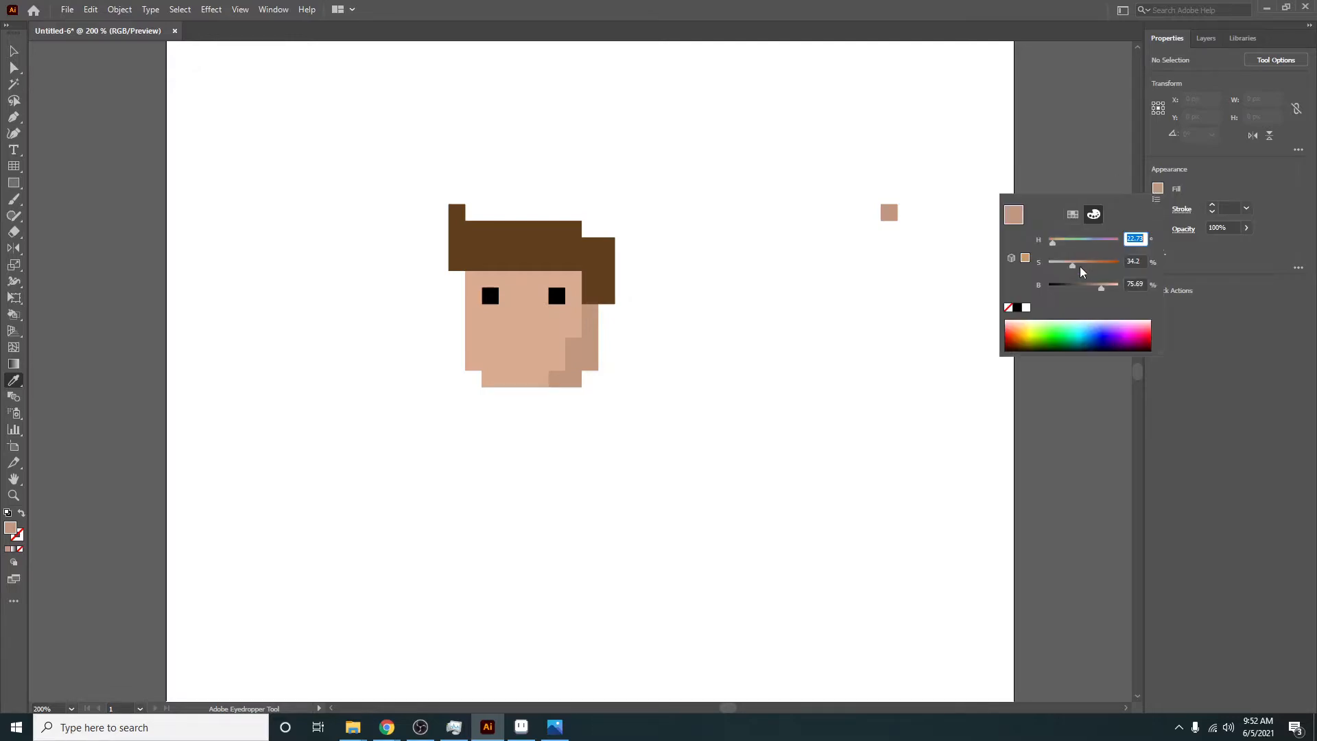
{"action": "left_click", "coordinate": [528, 401]}
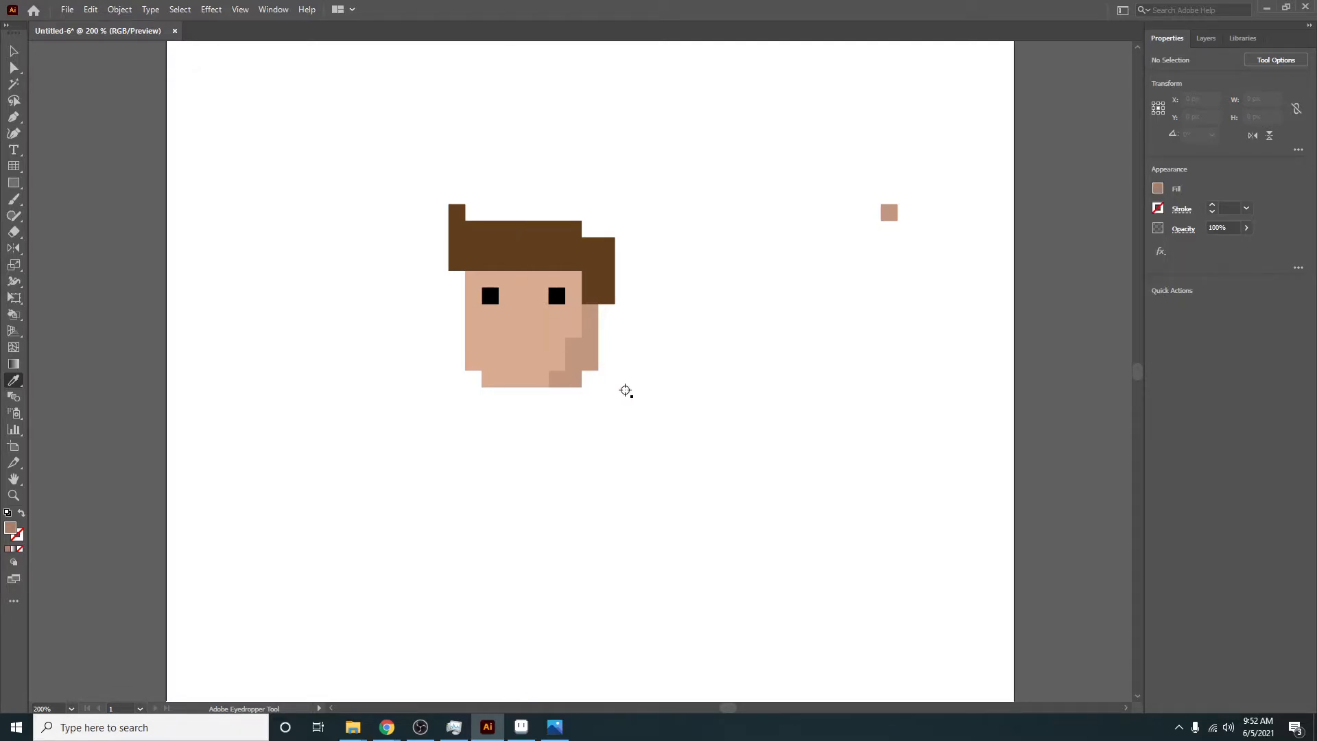
{"action": "key", "text": "k"}
{"action": "mouse_move", "coordinate": [528, 395]}
{"action": "left_mouse_down"}
{"action": "mouse_move", "coordinate": [557, 395]}
{"action": "mouse_move", "coordinate": [541, 395]}
{"action": "mouse_move", "coordinate": [541, 412]}
{"action": "left_mouse_up"}
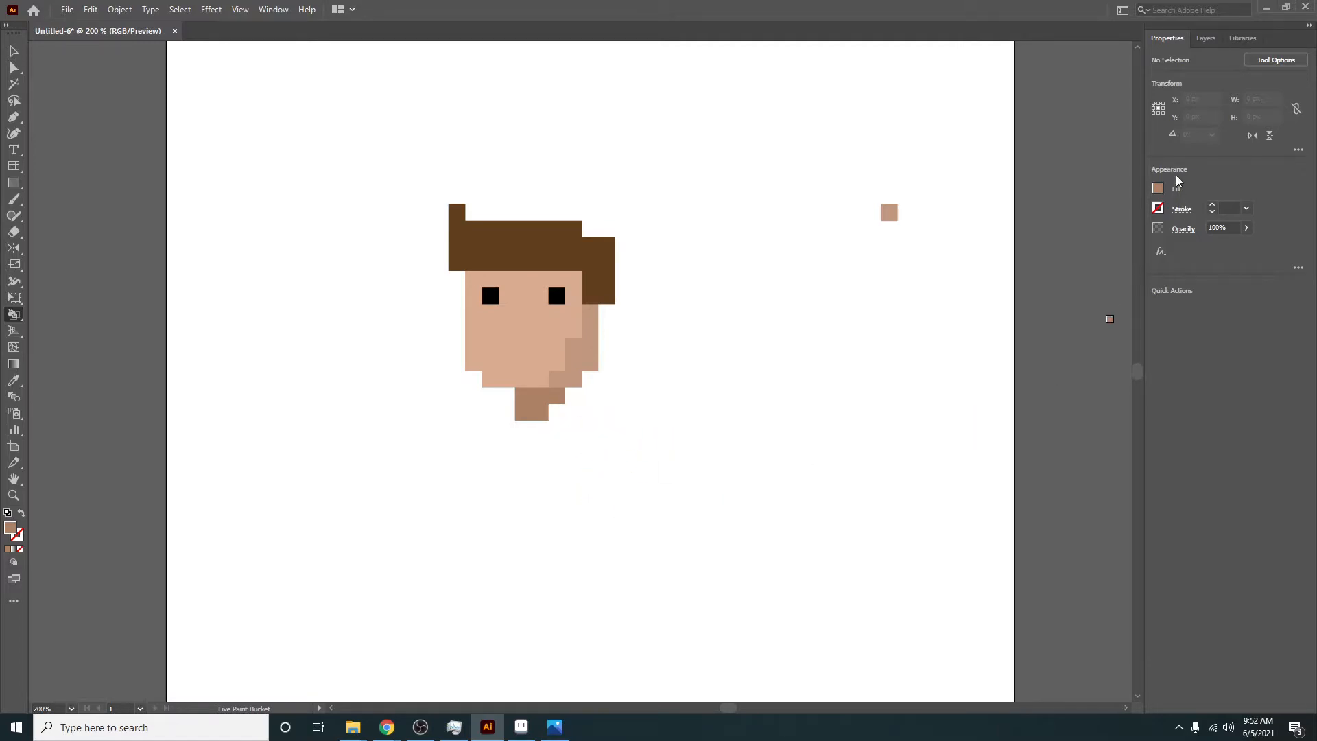
Step: Change the fill to a muted dark blue by adjusting its hue, saturation and brightness
{"action": "left_click", "coordinate": [1159, 189]}
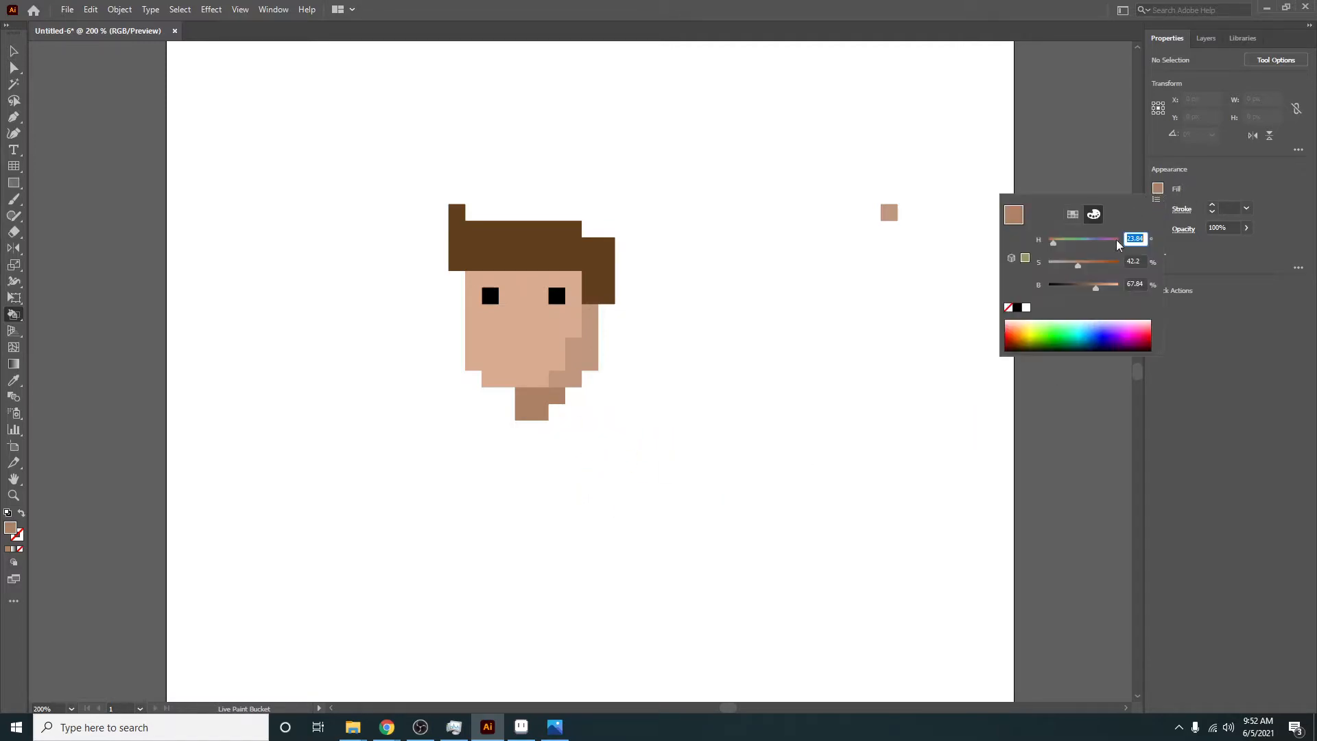
{"action": "left_click", "coordinate": [1094, 334]}
{"action": "left_click_drag", "start_coordinate": [1093, 264], "coordinate": [1082, 287]}
{"action": "left_click", "coordinate": [1080, 287]}
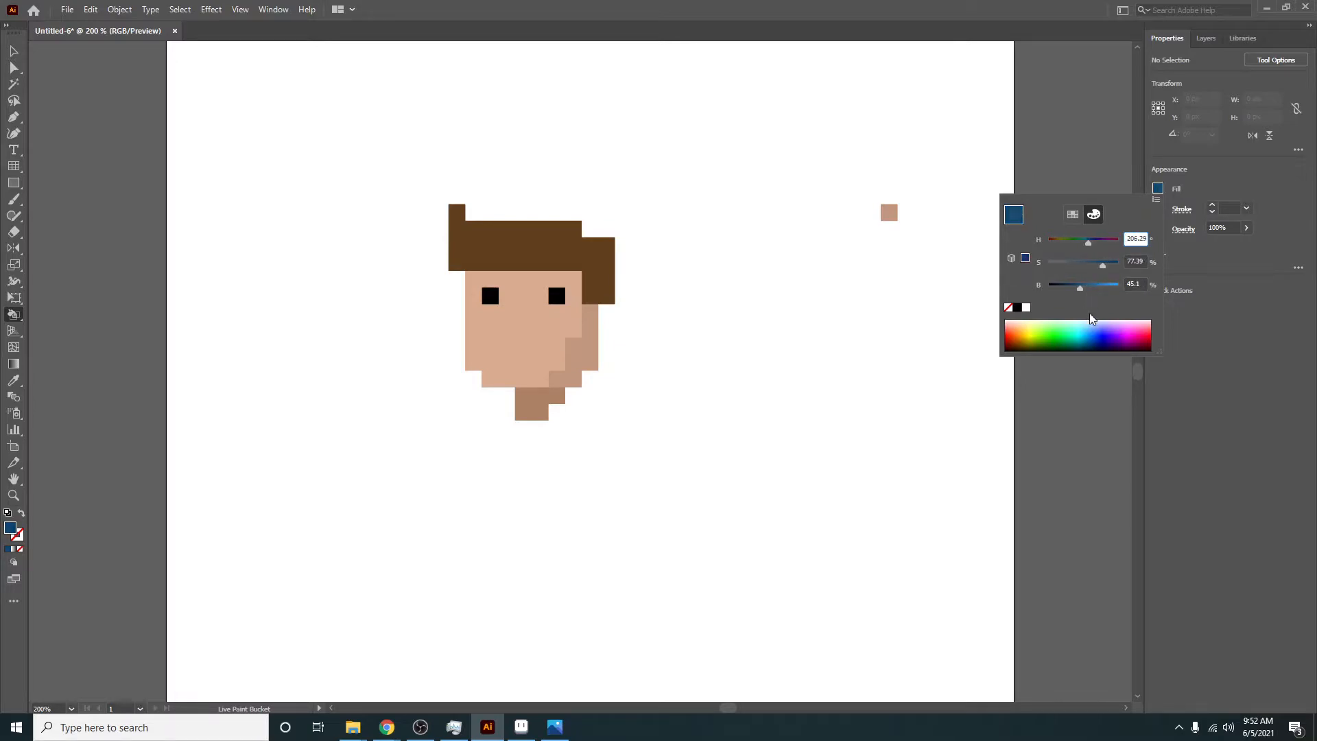
{"action": "left_click", "coordinate": [1095, 263]}
{"action": "left_click_drag", "start_coordinate": [1096, 331], "coordinate": [1097, 333]}
{"action": "left_click", "coordinate": [1097, 265]}
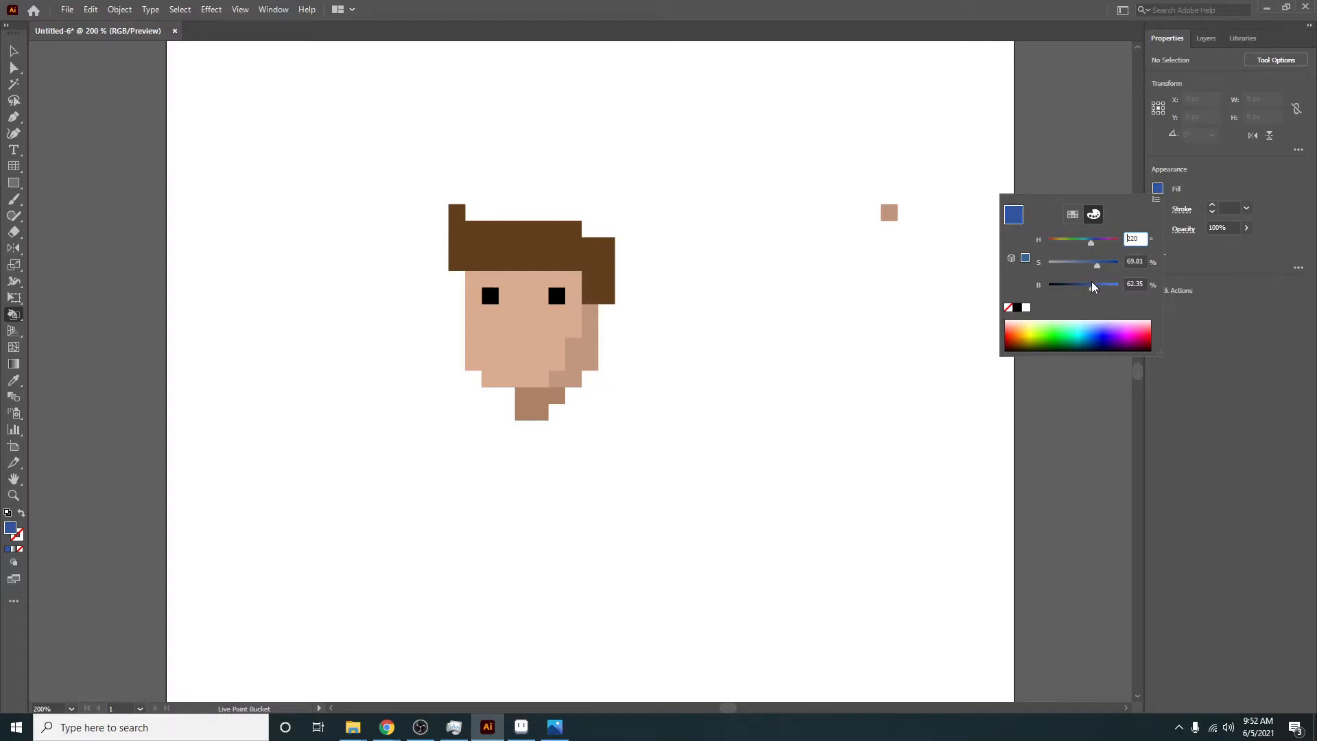
{"action": "left_click_drag", "start_coordinate": [1096, 263], "coordinate": [1075, 288]}
Step: Paint the dark blue collar flap on the right side of the neck, outlining its pointed shape and filling the cells inside
{"action": "left_click", "coordinate": [554, 420]}
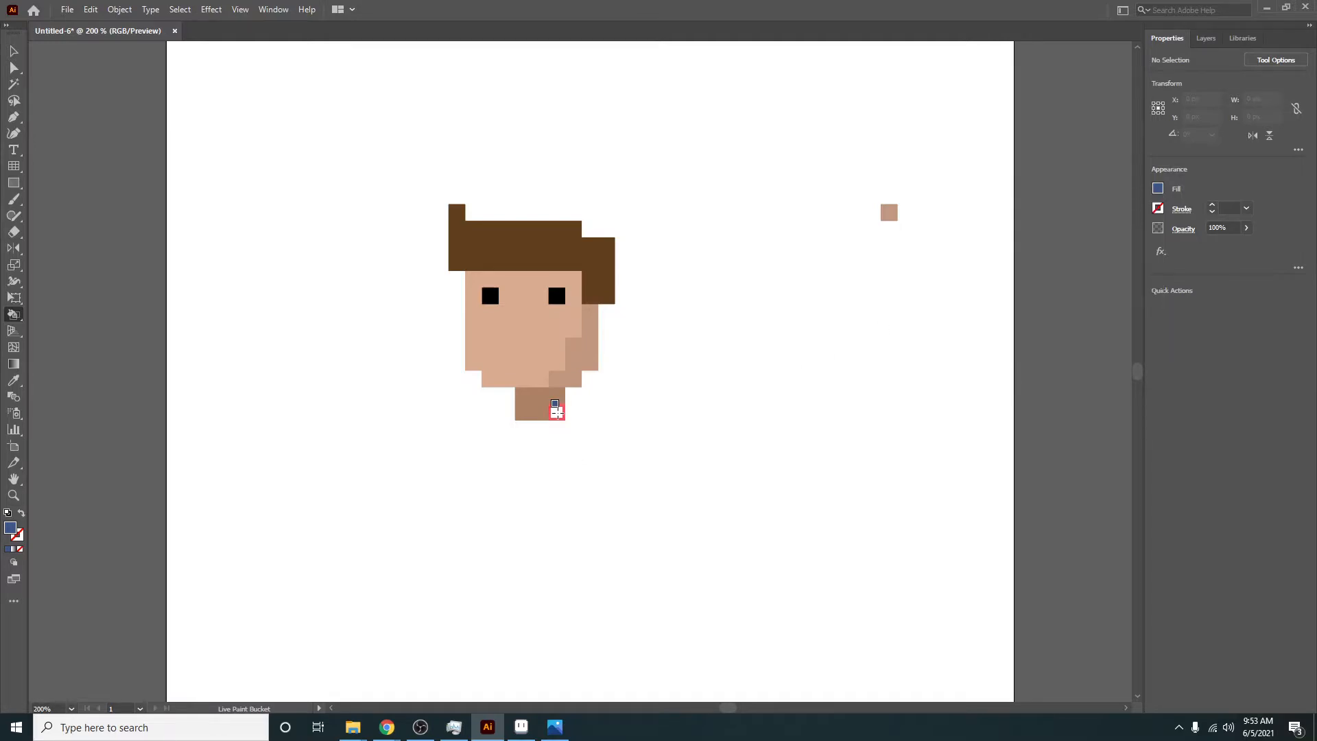
{"action": "left_click", "coordinate": [539, 428]}
{"action": "left_click", "coordinate": [557, 446]}
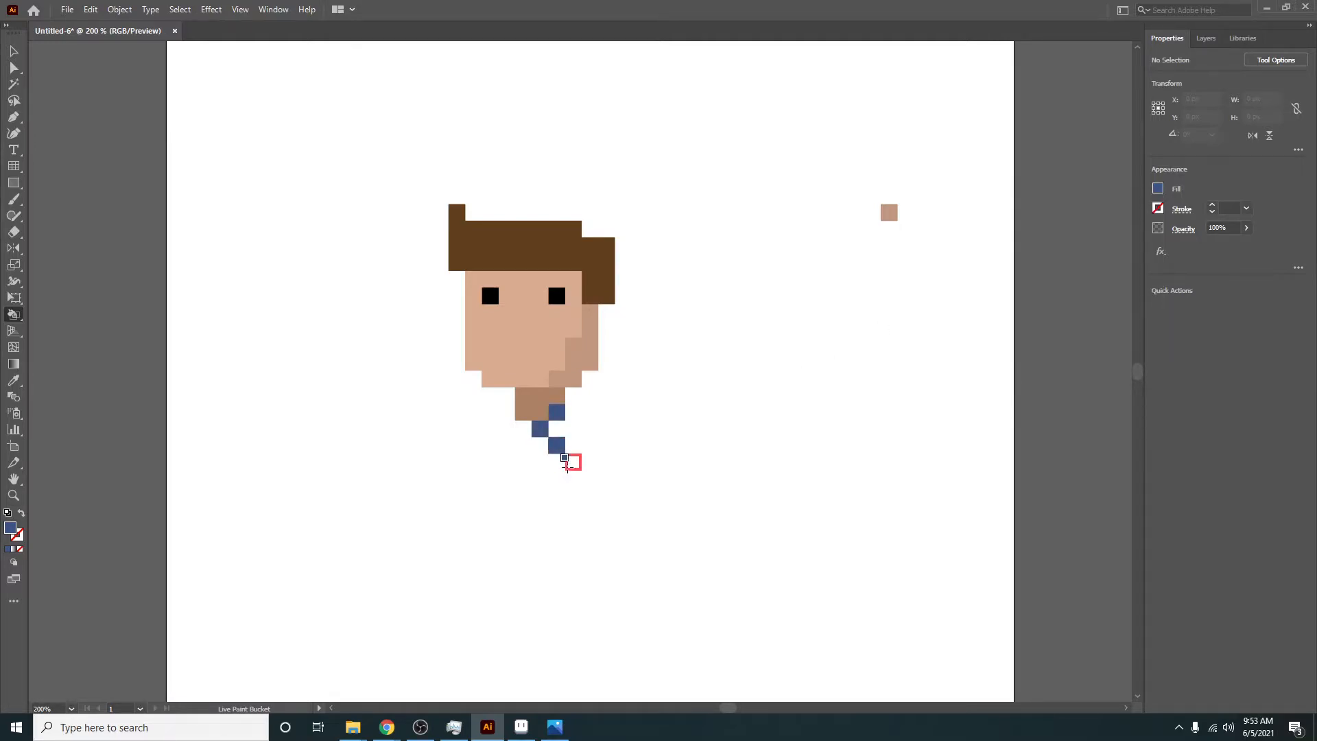
{"action": "left_click", "coordinate": [574, 463]}
{"action": "left_click", "coordinate": [590, 445]}
{"action": "left_click", "coordinate": [590, 429]}
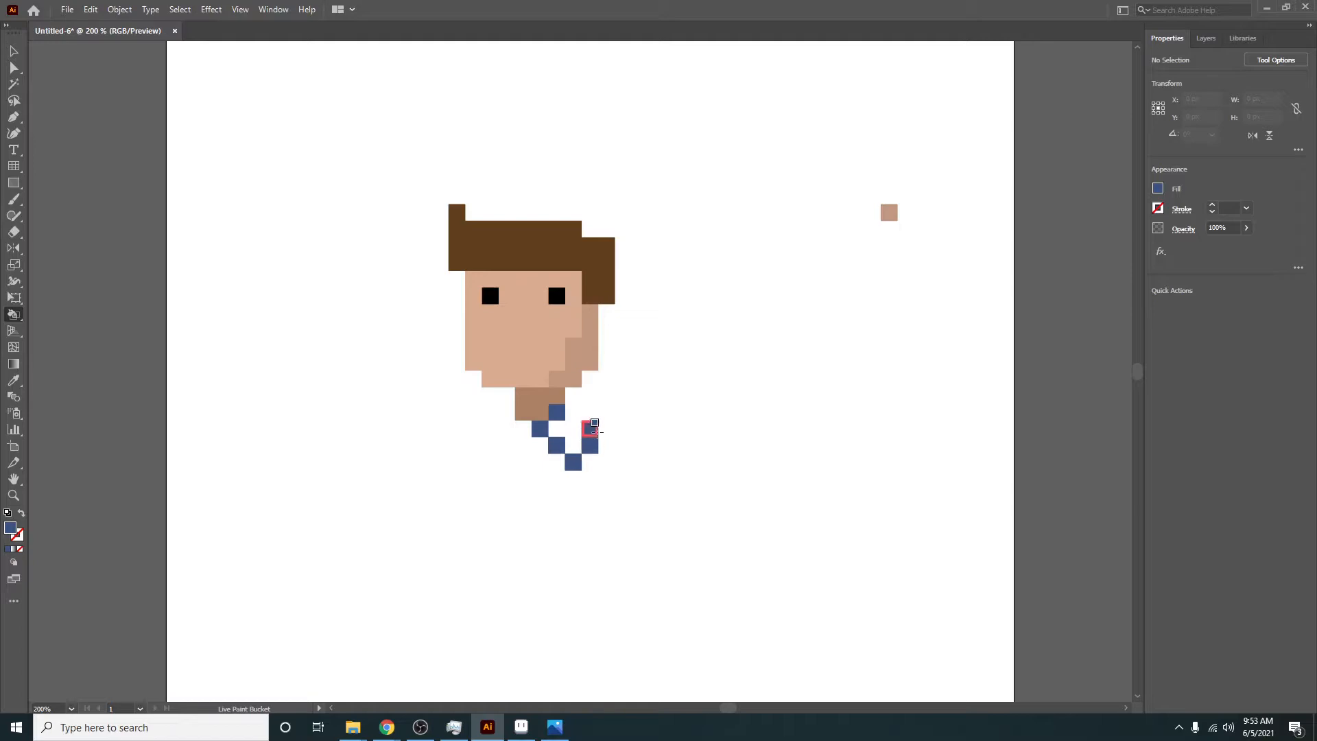
{"action": "left_click", "coordinate": [585, 413]}
{"action": "left_click", "coordinate": [572, 412]}
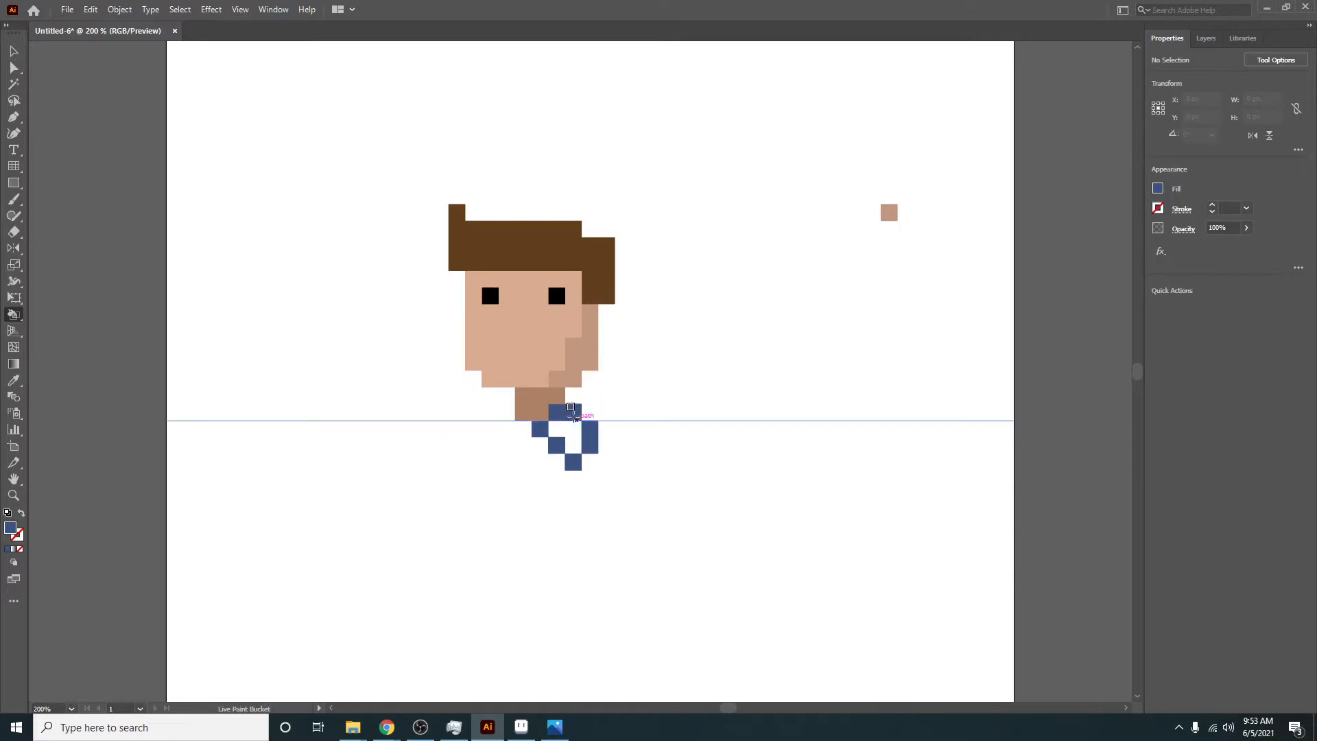
{"action": "left_click", "coordinate": [557, 429]}
{"action": "left_click", "coordinate": [573, 429]}
{"action": "left_click", "coordinate": [574, 445]}
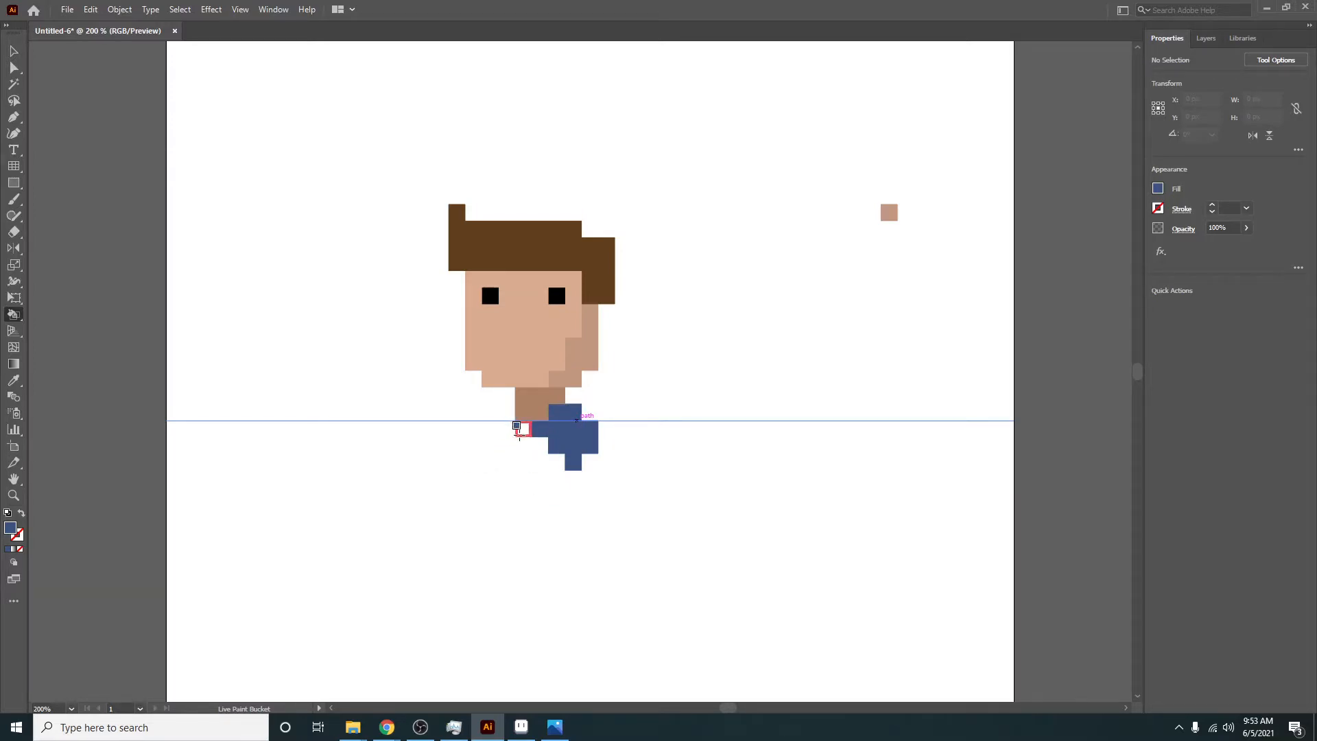
Step: Raise the blue fill's brightness to about 65% and paint the lighter collar flap on the left side of the neck
{"action": "left_click", "coordinate": [1157, 188]}
{"action": "left_click", "coordinate": [1094, 283]}
{"action": "mouse_move", "coordinate": [527, 430]}
{"action": "left_mouse_down"}
{"action": "mouse_move", "coordinate": [491, 460]}
{"action": "mouse_move", "coordinate": [506, 430]}
{"action": "mouse_move", "coordinate": [481, 443]}
{"action": "mouse_move", "coordinate": [509, 420]}
{"action": "mouse_move", "coordinate": [476, 443]}
{"action": "left_mouse_up"}
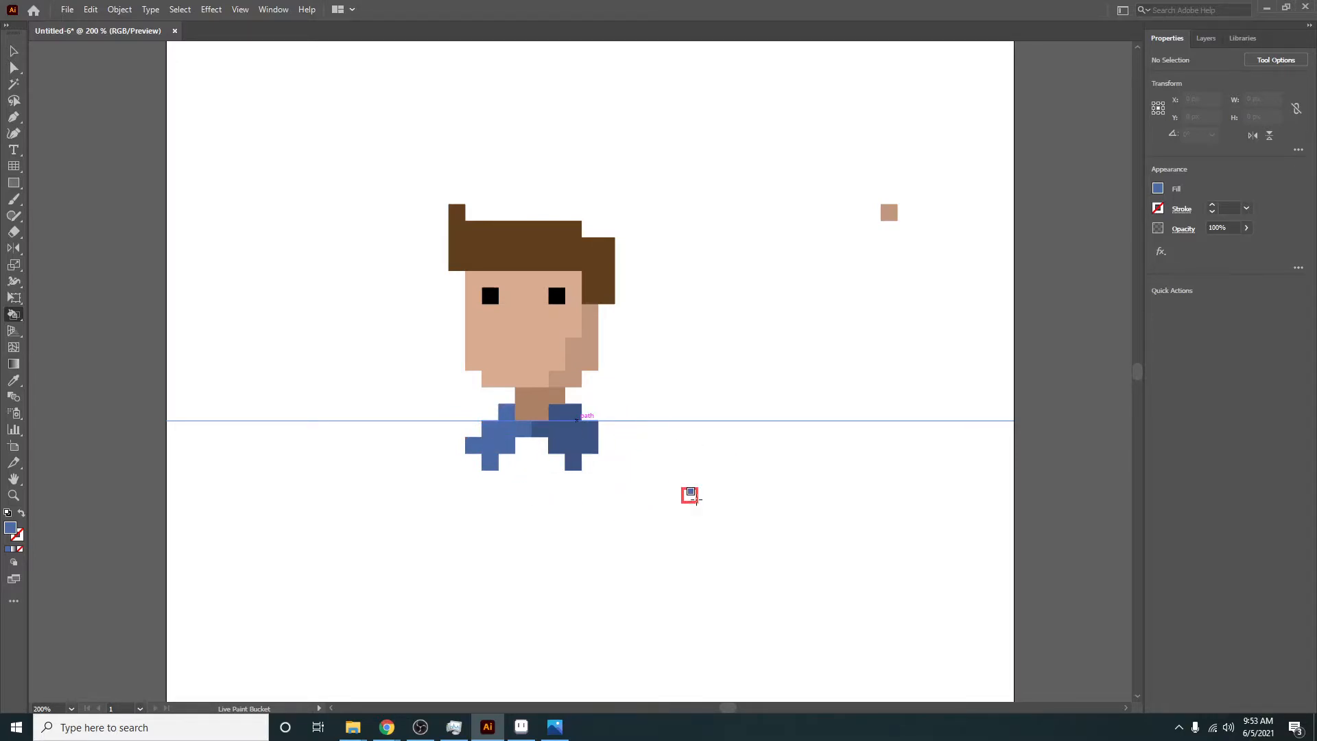
Step: Set the blue fill to a brightness between the two collar tones and paint a three-cell-wide block of shirt below the right collar flap
{"action": "left_click", "coordinate": [1158, 193]}
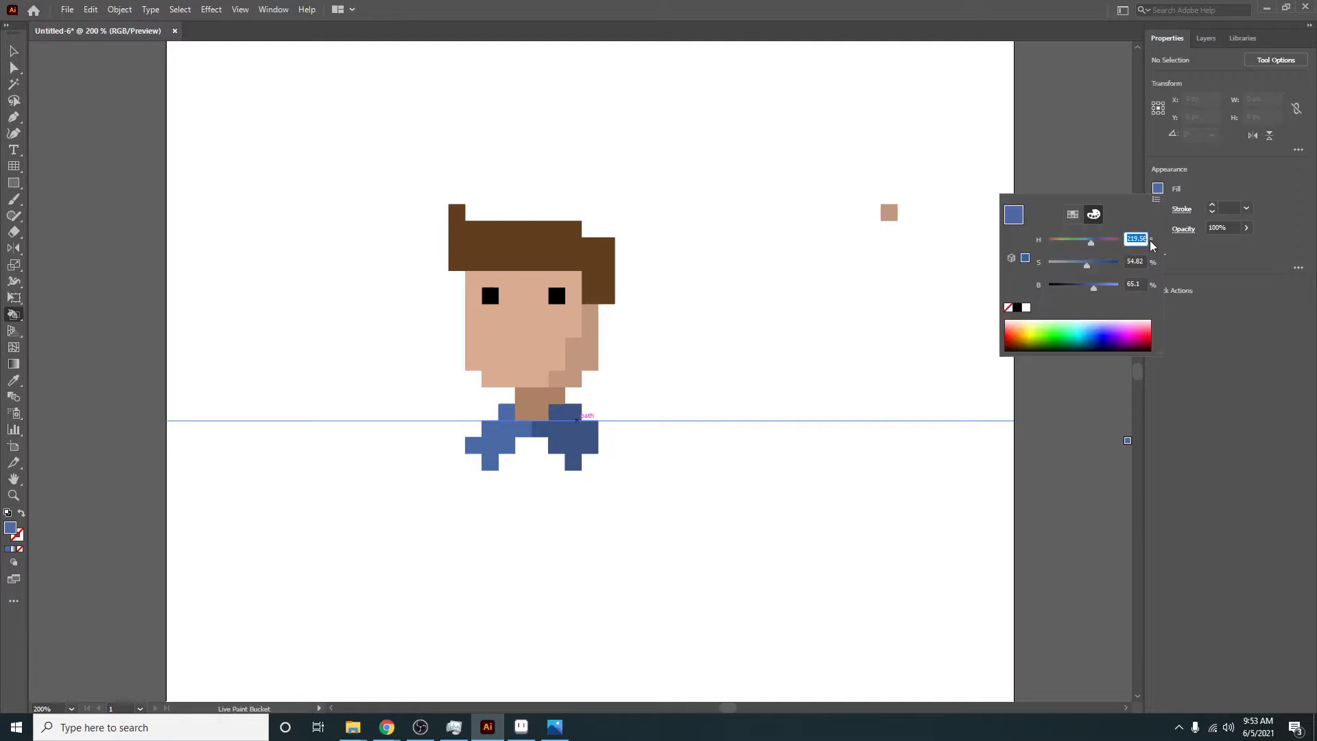
{"action": "left_click", "coordinate": [1084, 290]}
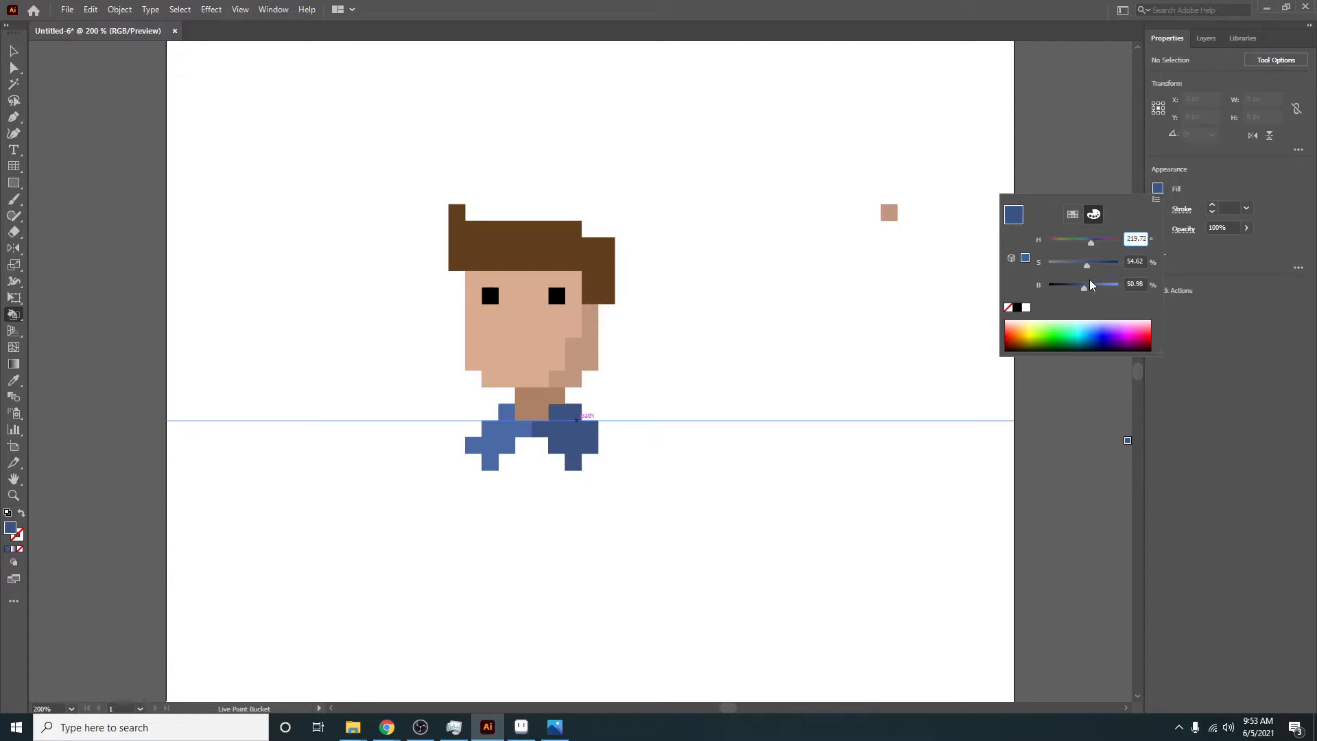
{"action": "left_click_drag", "start_coordinate": [1089, 286], "coordinate": [1096, 286]}
{"action": "left_click", "coordinate": [1089, 287]}
{"action": "left_click", "coordinate": [539, 442]}
{"action": "left_click", "coordinate": [539, 444]}
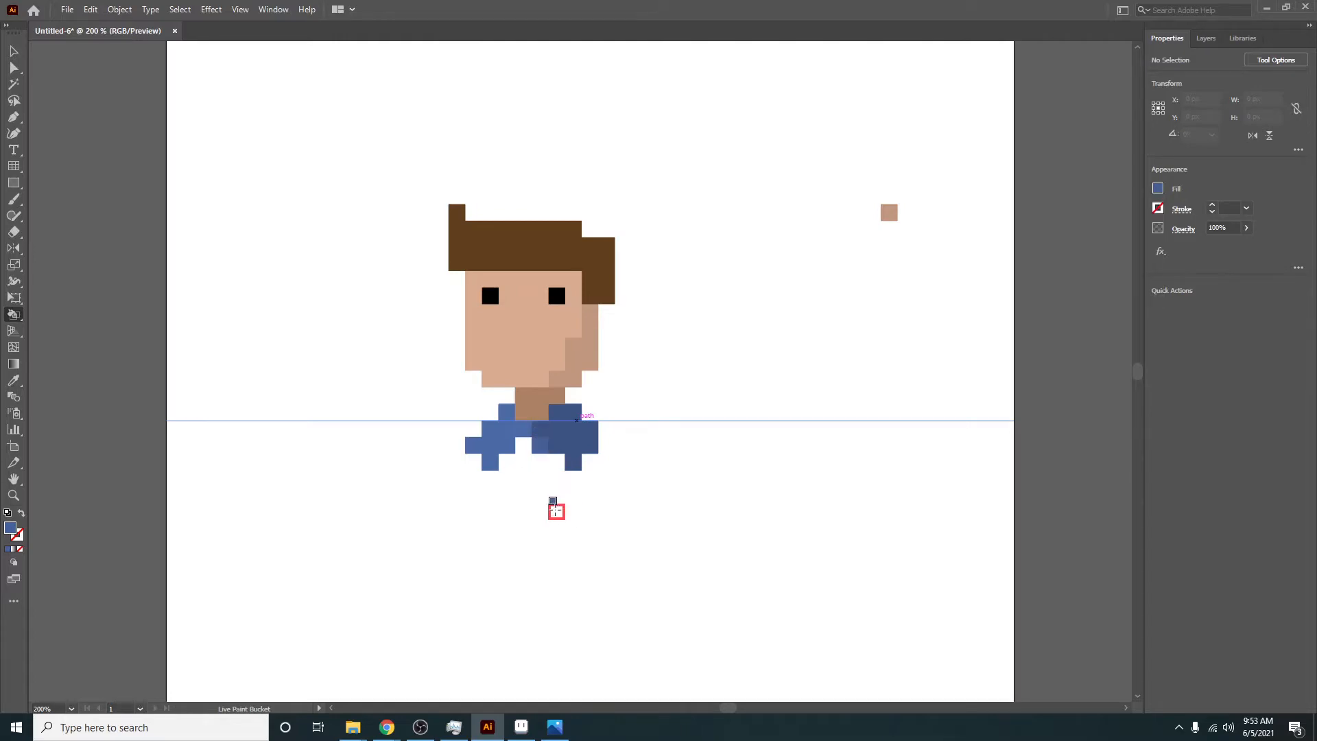
{"action": "left_click", "coordinate": [540, 460]}
{"action": "left_click", "coordinate": [541, 477]}
{"action": "left_click", "coordinate": [542, 493]}
{"action": "left_click", "coordinate": [557, 493]}
{"action": "left_click", "coordinate": [573, 496]}
{"action": "left_click", "coordinate": [571, 478]}
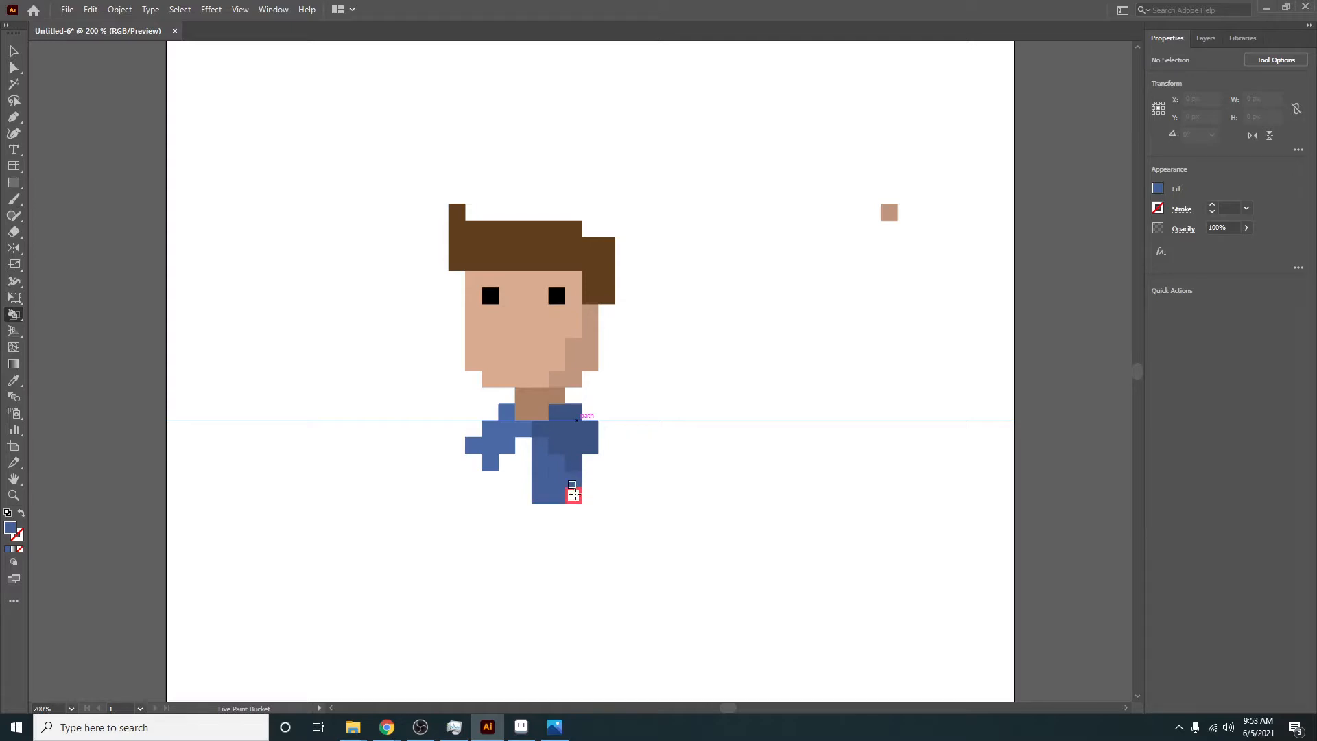
Step: Extend the blue shirt to six cells wide with a stepped right shoulder and fill two more rows along its bottom
{"action": "left_click", "coordinate": [593, 478]}
{"action": "left_click", "coordinate": [593, 463]}
{"action": "left_click", "coordinate": [607, 495]}
{"action": "left_click", "coordinate": [589, 495]}
{"action": "left_click", "coordinate": [606, 478]}
{"action": "left_click", "coordinate": [606, 462]}
{"action": "left_click", "coordinate": [606, 526]}
{"action": "mouse_move", "coordinate": [621, 494]}
{"action": "left_mouse_down"}
{"action": "mouse_move", "coordinate": [628, 522]}
{"action": "mouse_move", "coordinate": [625, 486]}
{"action": "mouse_move", "coordinate": [616, 509]}
{"action": "mouse_move", "coordinate": [540, 513]}
{"action": "mouse_move", "coordinate": [597, 528]}
{"action": "left_mouse_up"}
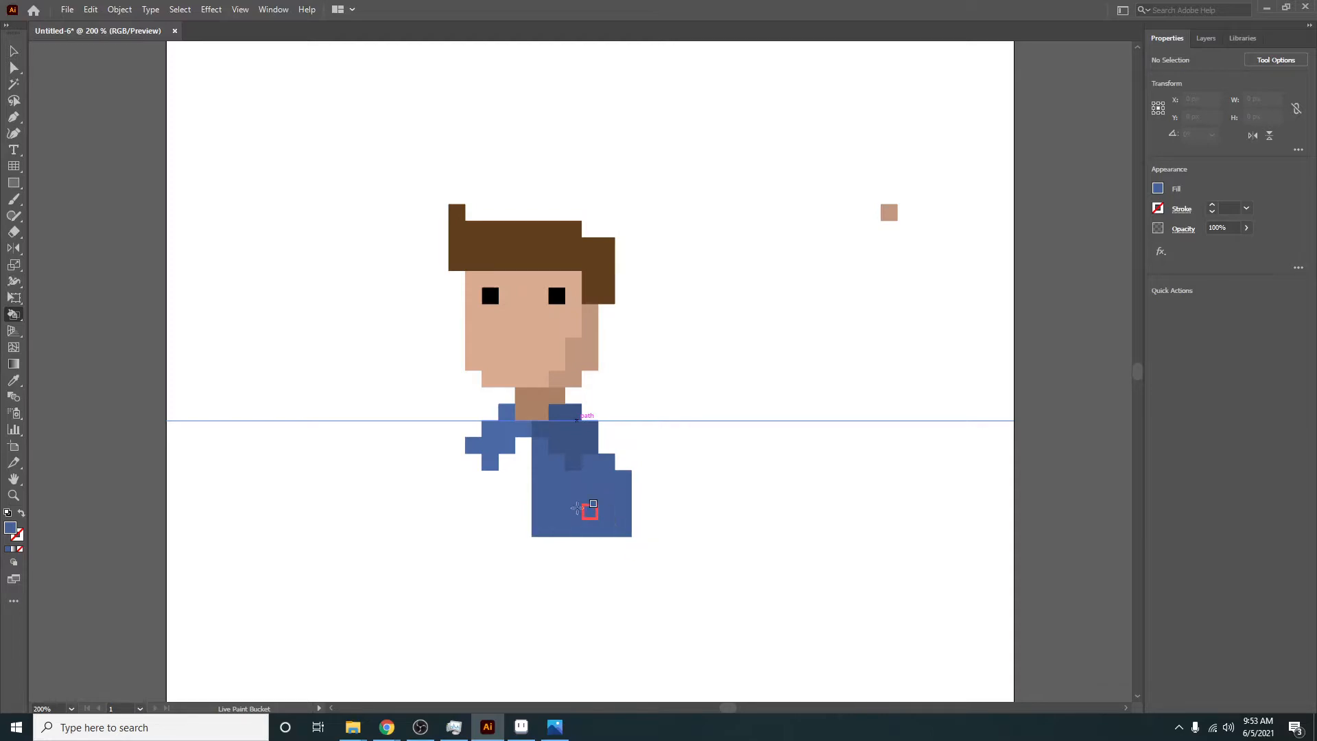
Step: Extend the blue shirt's lower left edge in steps, adding two cells to the bottom row and one to the row above
{"action": "left_click", "coordinate": [522, 529]}
{"action": "left_click", "coordinate": [506, 546]}
{"action": "key", "text": "ctrl+z"}
{"action": "left_click", "coordinate": [508, 528]}
{"action": "left_click", "coordinate": [523, 512]}
Step: Set the blue fill to about 48% saturation and 67% brightness and paint the lighter left half of the shirt with its stepped shoulder
{"action": "left_click", "coordinate": [1158, 189]}
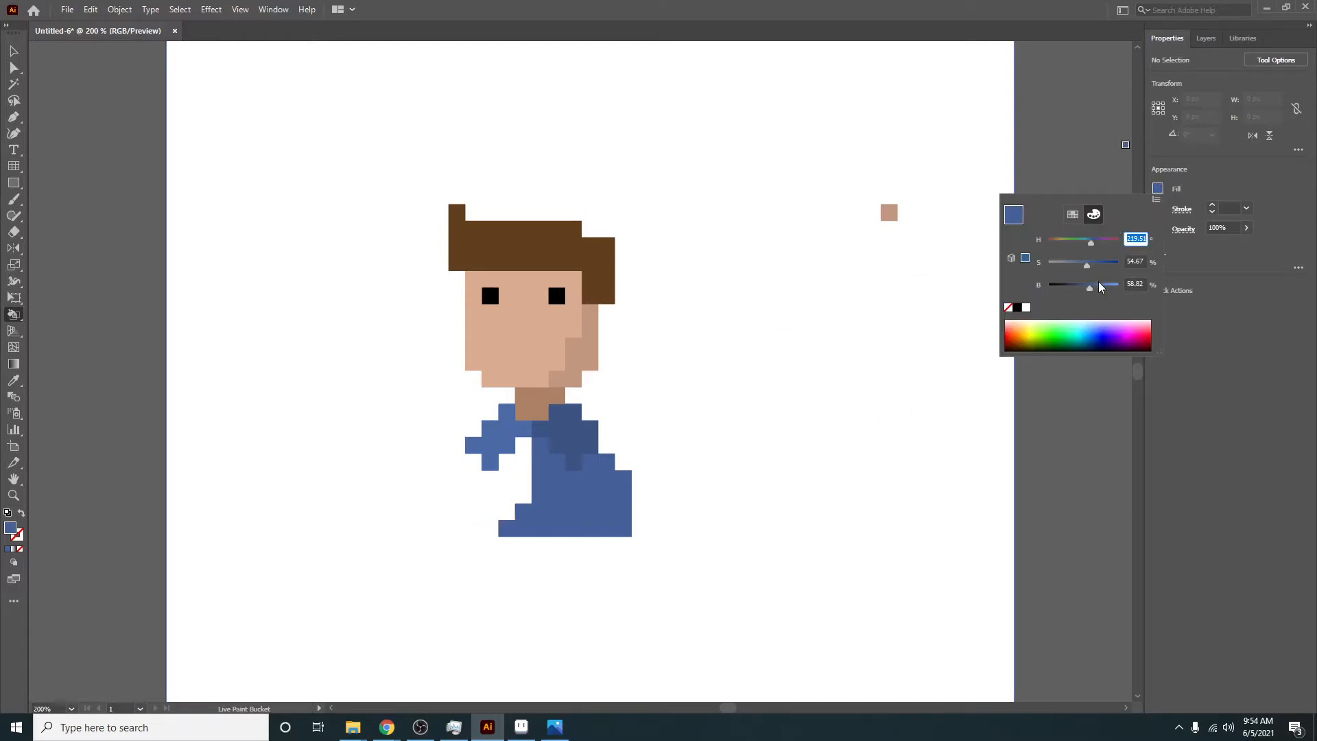
{"action": "left_click", "coordinate": [1096, 284]}
{"action": "left_click", "coordinate": [1158, 188]}
{"action": "left_click", "coordinate": [1083, 265]}
{"action": "mouse_move", "coordinate": [524, 446]}
{"action": "left_mouse_down"}
{"action": "mouse_move", "coordinate": [487, 479]}
{"action": "mouse_move", "coordinate": [473, 465]}
{"action": "mouse_move", "coordinate": [473, 493]}
{"action": "mouse_move", "coordinate": [435, 514]}
{"action": "mouse_move", "coordinate": [439, 494]}
{"action": "left_mouse_up"}
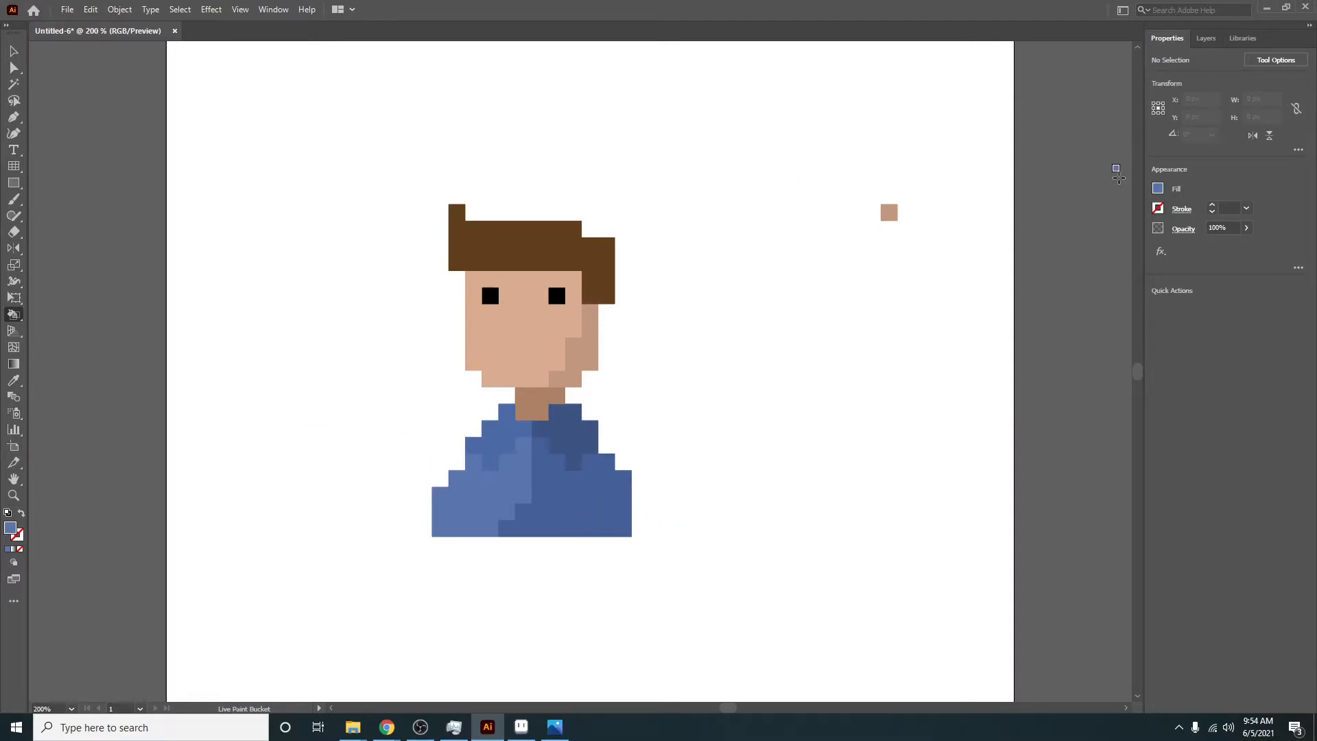
Step: Change the fill to a muted teal with about 27% saturation and paint a rectangular background around the portrait, filling all empty cells inside it
{"action": "left_click", "coordinate": [1158, 189]}
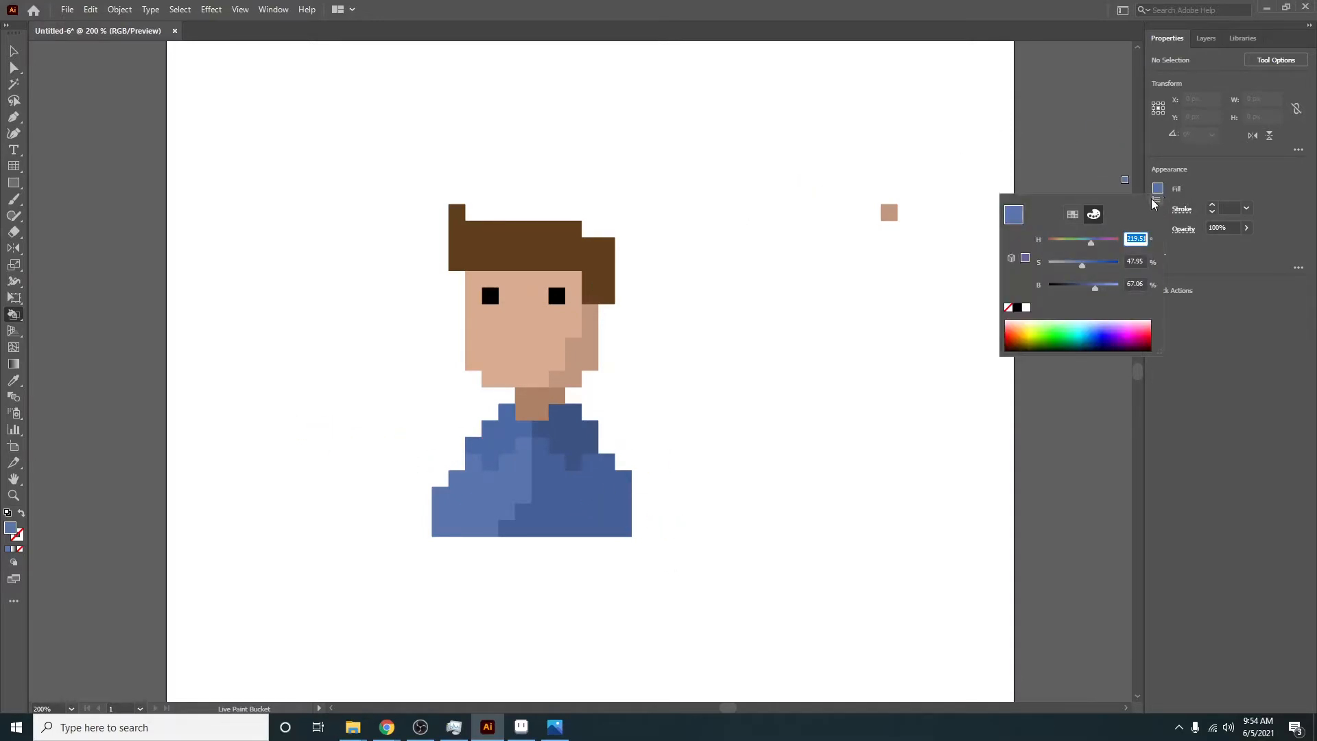
{"action": "left_click", "coordinate": [1067, 265]}
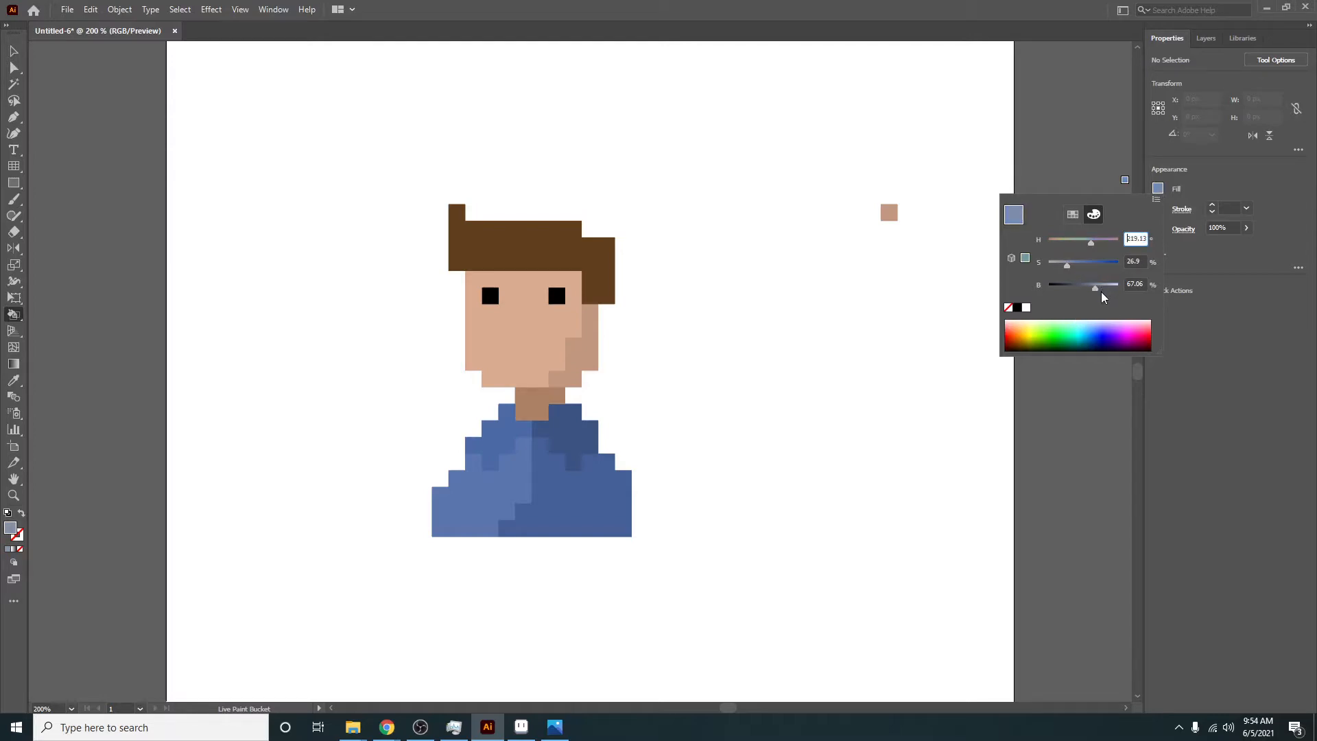
{"action": "left_click_drag", "start_coordinate": [1090, 239], "coordinate": [1082, 240]}
{"action": "left_click", "coordinate": [430, 536]}
{"action": "left_click_drag", "start_coordinate": [422, 532], "coordinate": [423, 413]}
{"action": "mouse_move", "coordinate": [421, 369]}
{"action": "left_mouse_down"}
{"action": "mouse_move", "coordinate": [427, 193]}
{"action": "mouse_move", "coordinate": [455, 199]}
{"action": "mouse_move", "coordinate": [426, 195]}
{"action": "mouse_move", "coordinate": [424, 180]}
{"action": "mouse_move", "coordinate": [636, 184]}
{"action": "mouse_move", "coordinate": [651, 255]}
{"action": "left_mouse_up"}
{"action": "key", "text": "ctrl+z"}
{"action": "left_click_drag", "start_coordinate": [638, 196], "coordinate": [640, 528]}
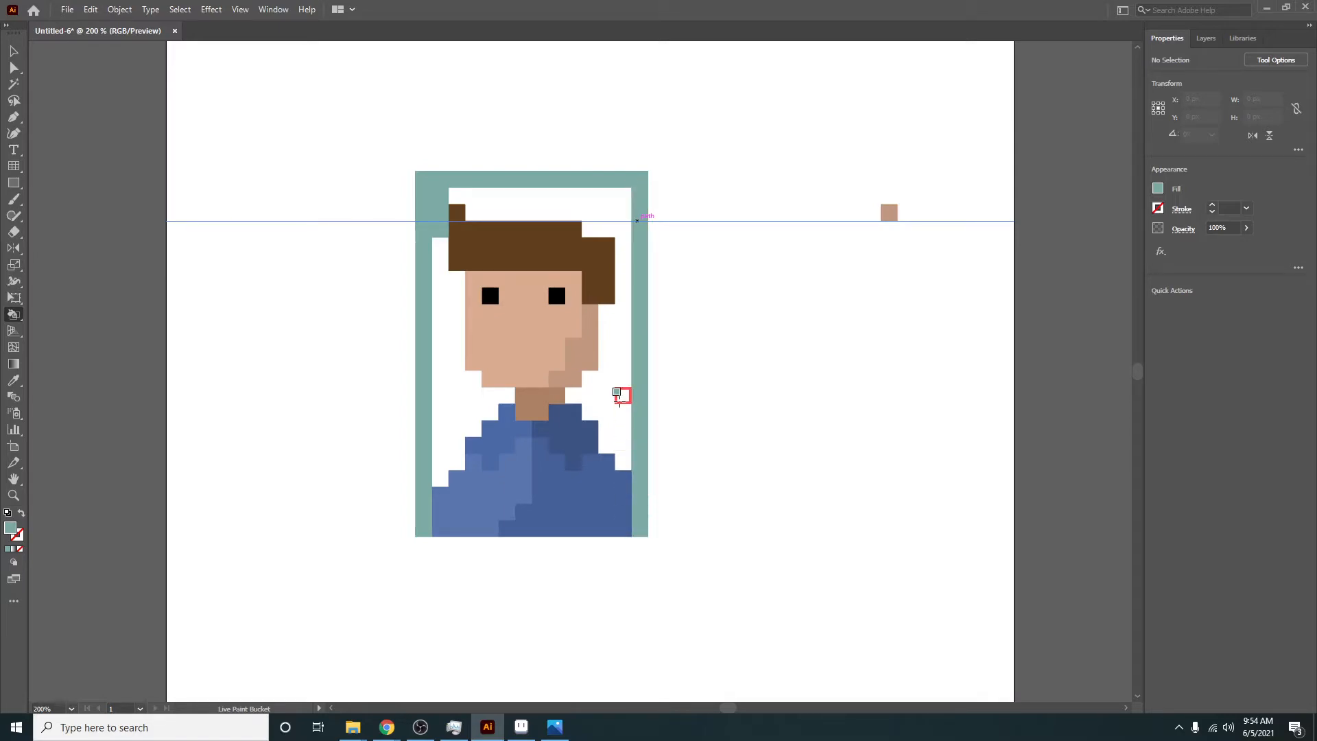
{"action": "left_click", "coordinate": [622, 396]}
{"action": "left_click", "coordinate": [444, 409]}
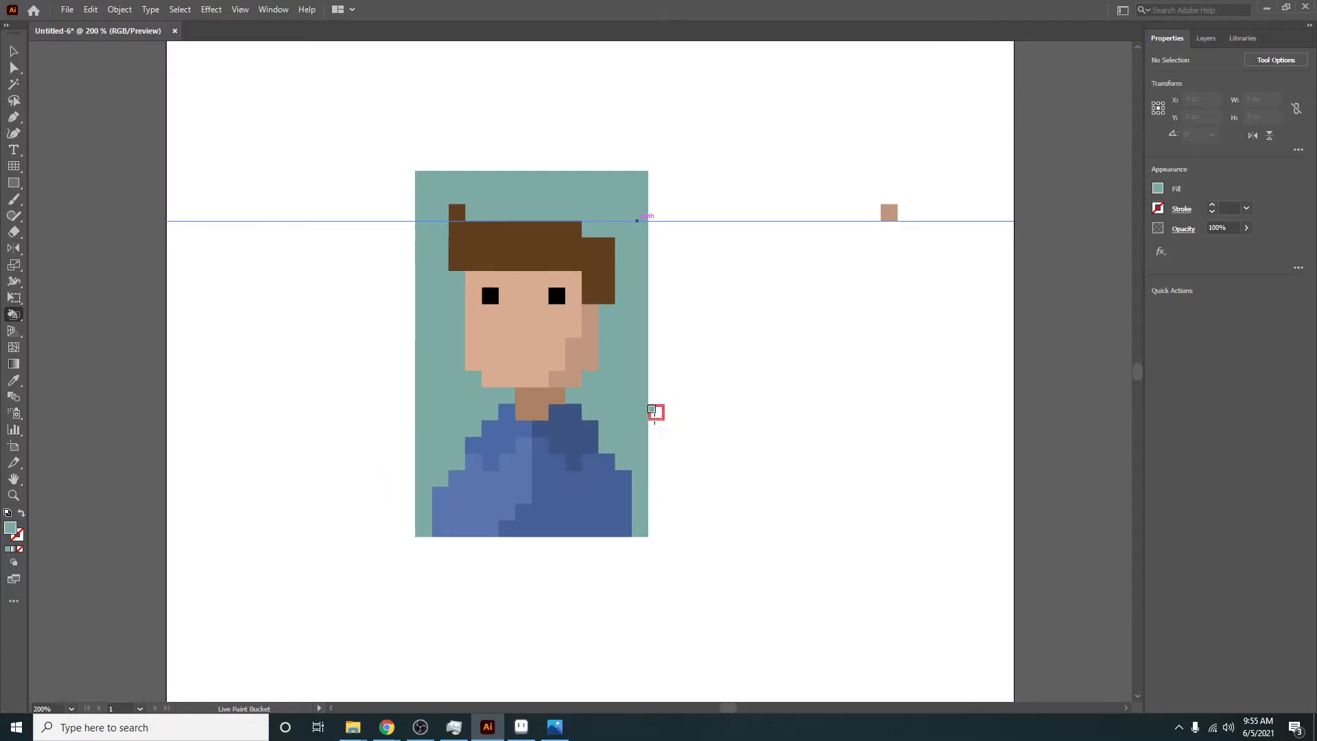
Step: Select the Live Paint grid and expand it into separate filled shapes
{"action": "key", "text": "v"}
{"action": "left_click", "coordinate": [488, 434]}
{"action": "scroll", "coordinate": [488, 434], "scroll_direction": "down", "scroll_amount": 3, "text": "alt"}
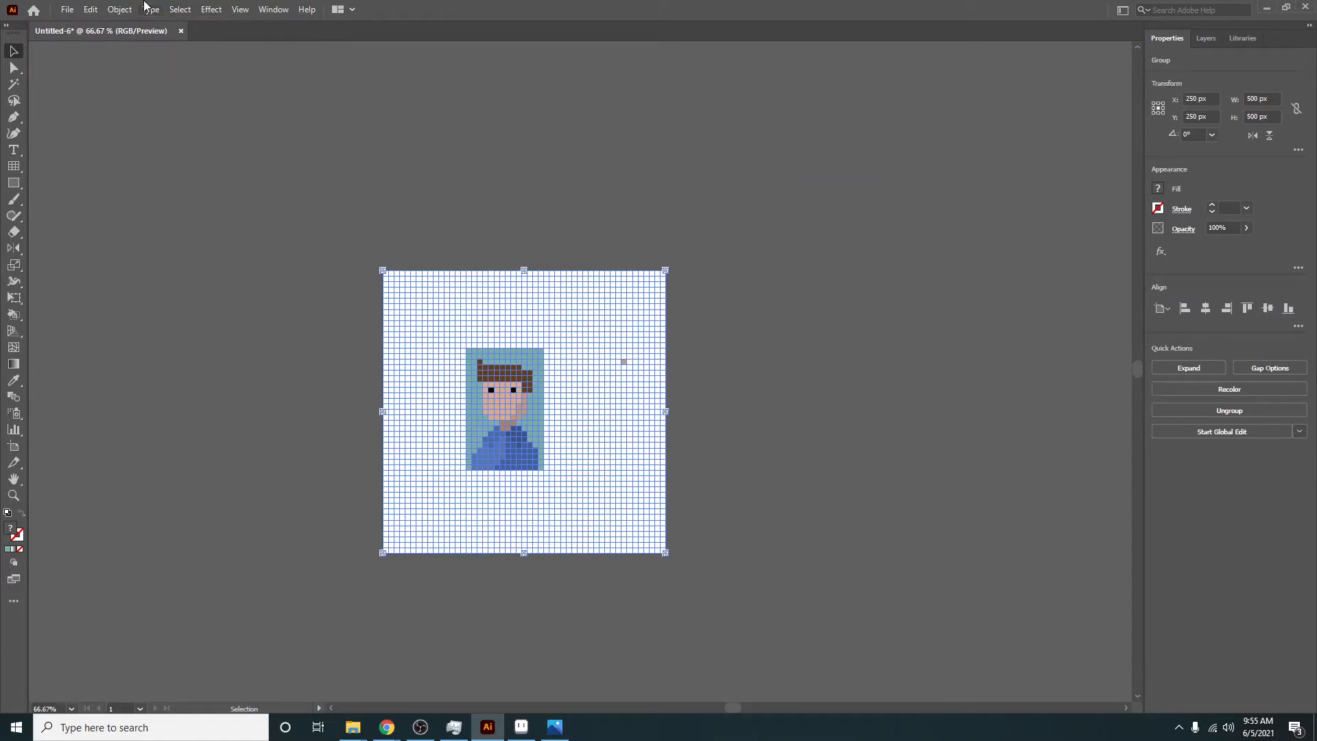
{"action": "left_click", "coordinate": [118, 10]}
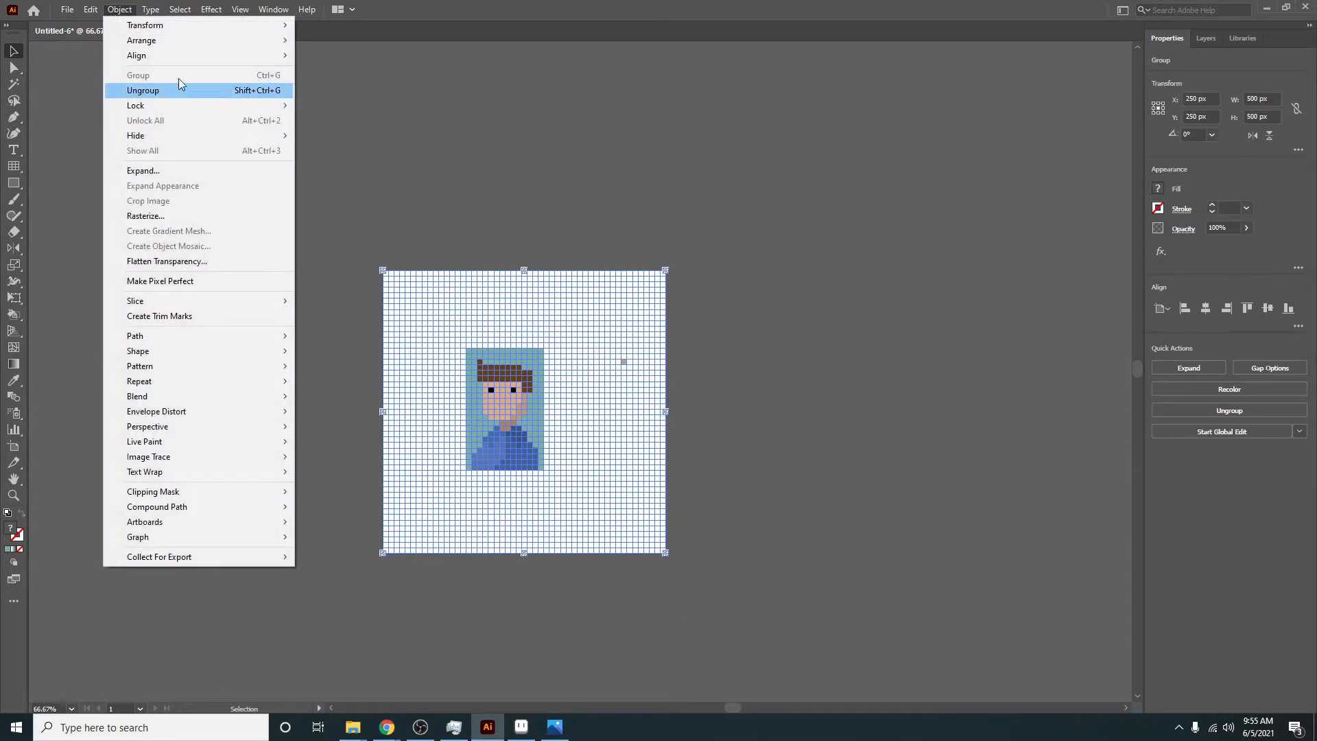
{"action": "left_click", "coordinate": [171, 172]}
{"action": "left_click", "coordinate": [627, 440]}
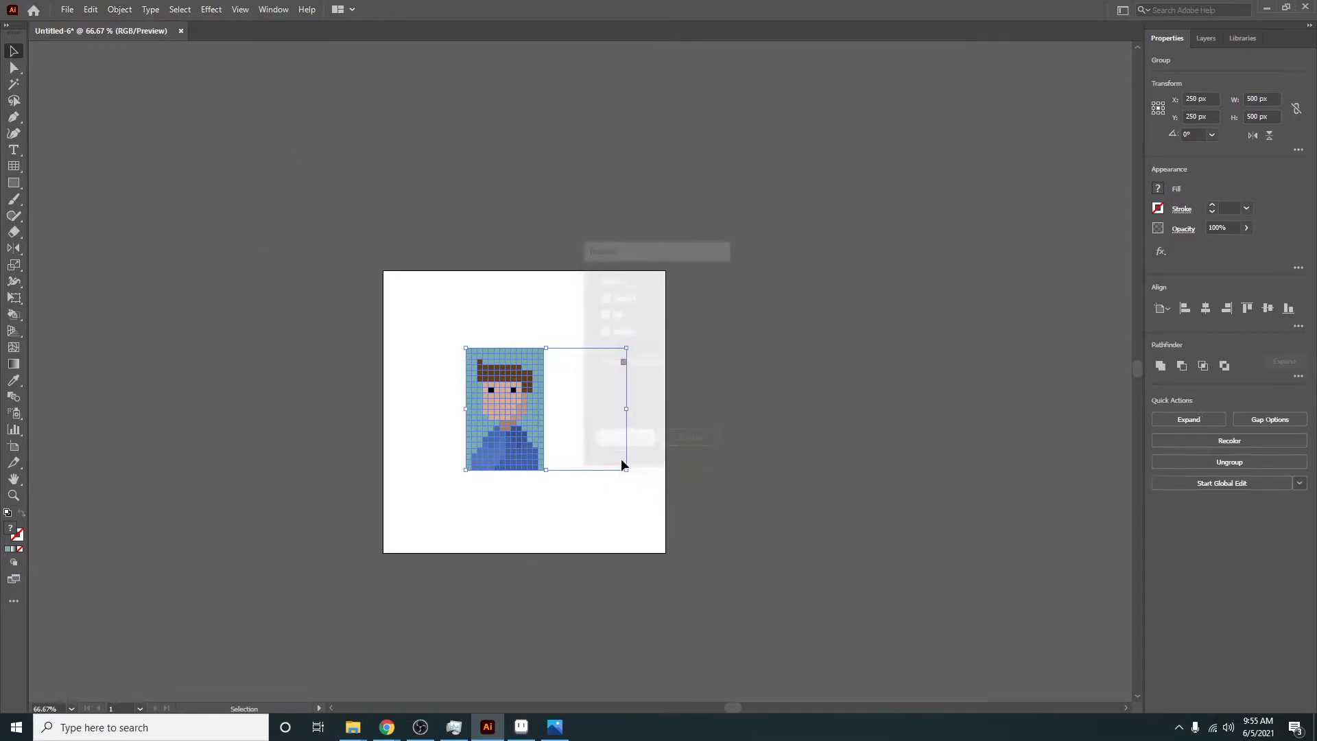
Step: Isolate the stray skin-tone cell beside the expanded portrait, clear it away and leave group isolation
{"action": "left_click", "coordinate": [638, 376]}
{"action": "double_click", "coordinate": [623, 363]}
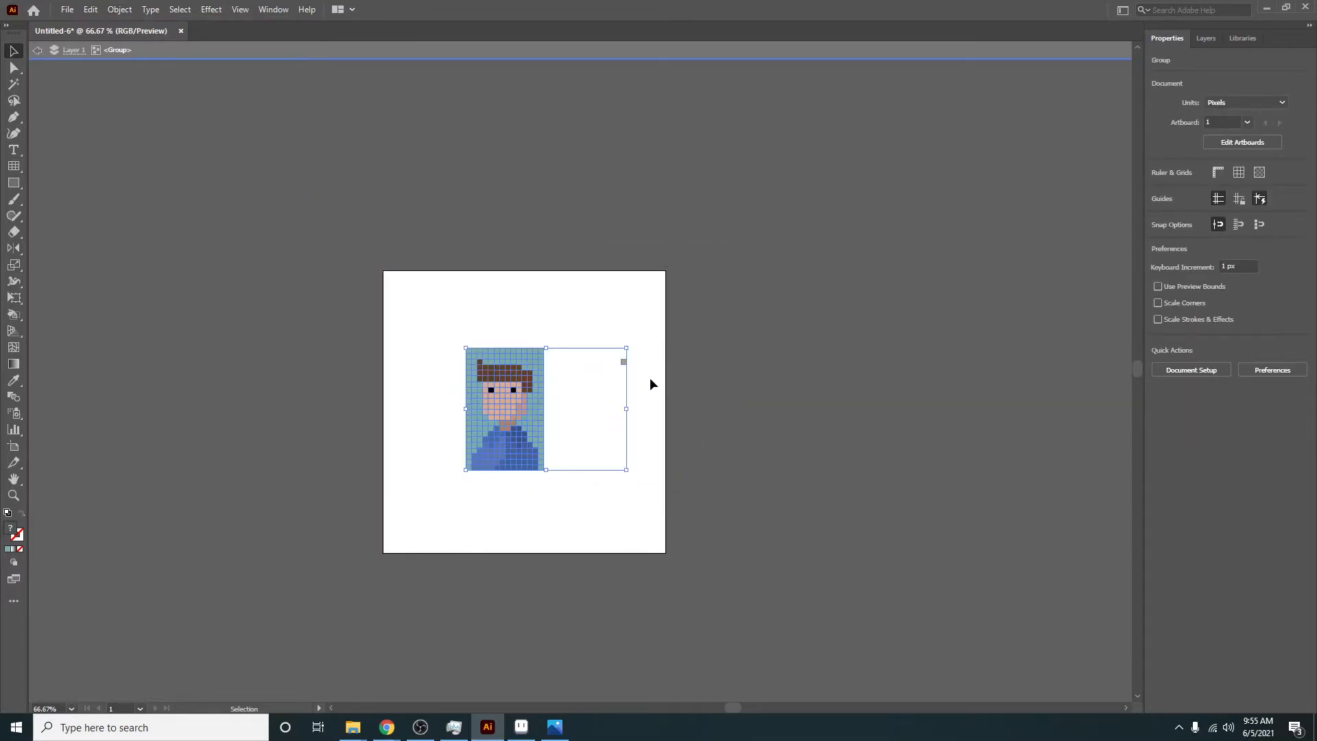
{"action": "double_click", "coordinate": [623, 362]}
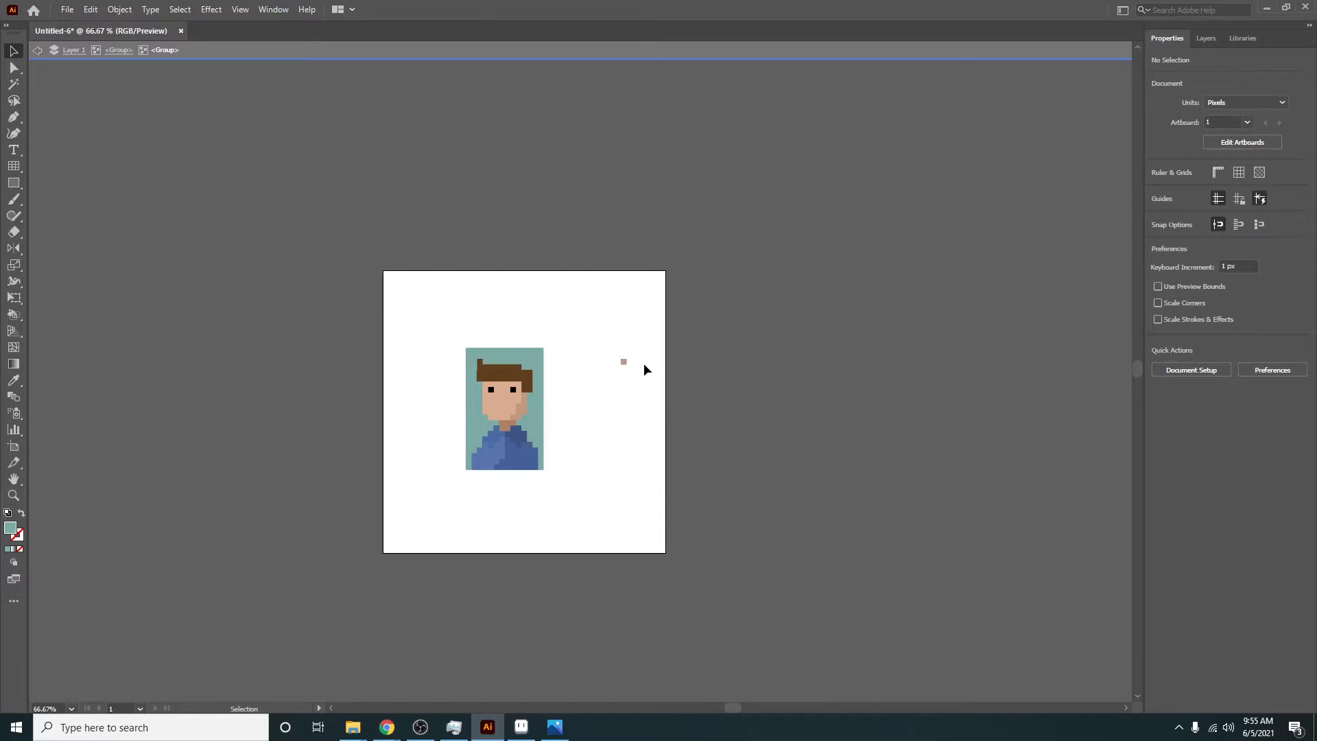
{"action": "left_click", "coordinate": [625, 359]}
{"action": "double_click", "coordinate": [621, 356]}
{"action": "left_click_drag", "start_coordinate": [607, 366], "coordinate": [531, 380]}
{"action": "left_click", "coordinate": [463, 47]}
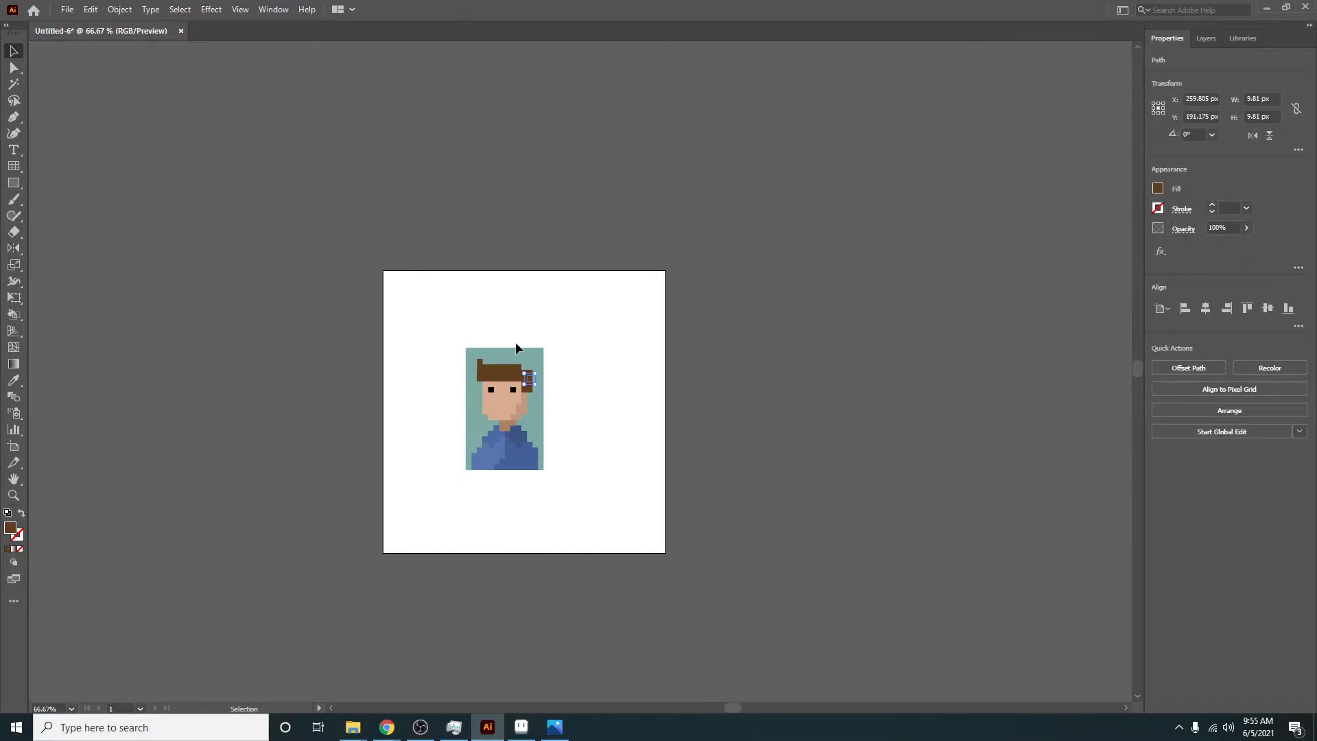
{"action": "left_click", "coordinate": [514, 428]}
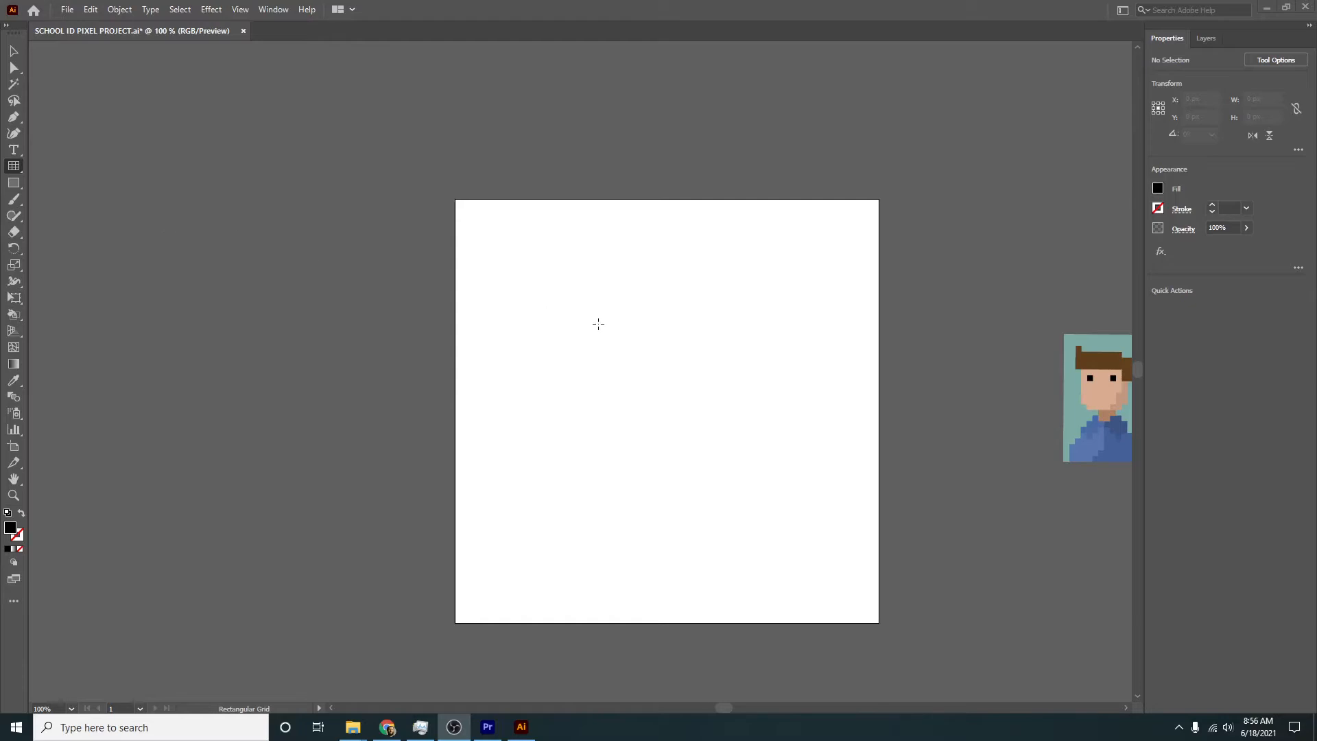
Step: Create a 500 × 500 px rectangular grid with 50 horizontal and 50 vertical dividers and center it on the artboard
{"action": "left_click", "coordinate": [655, 340]}
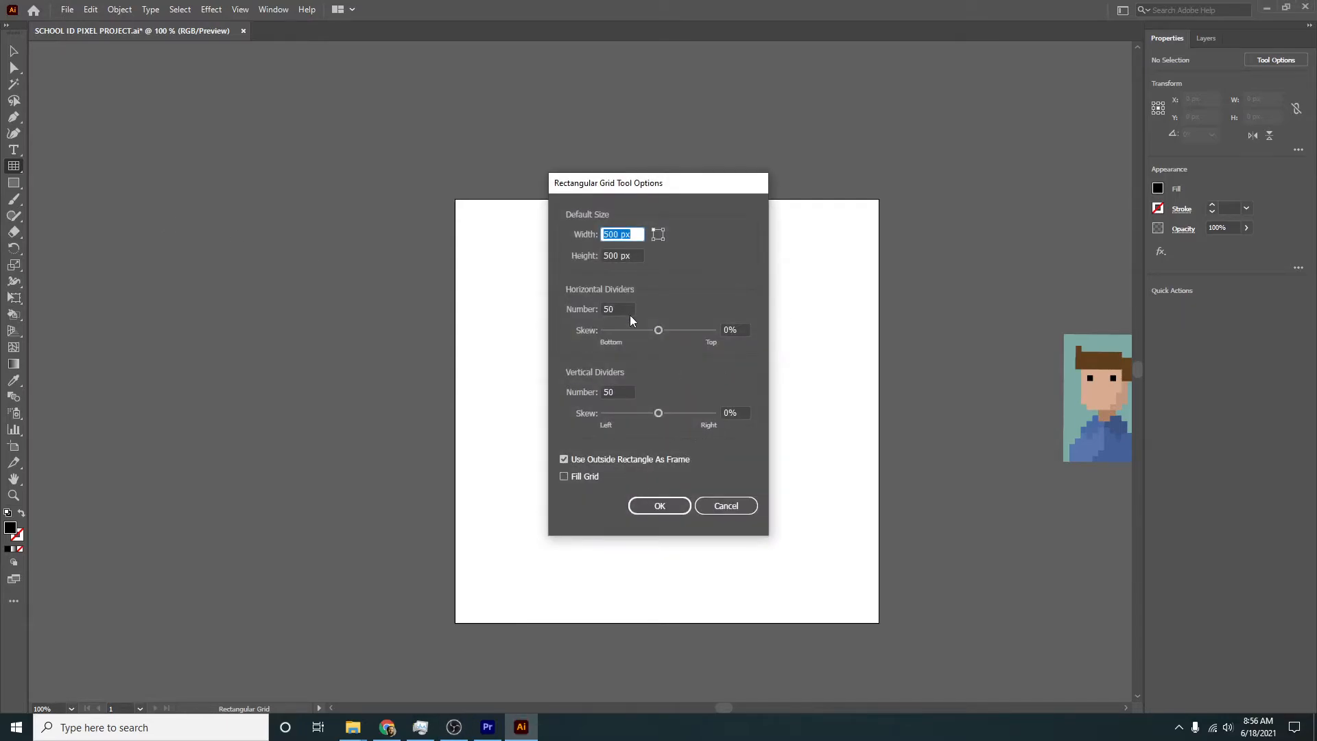
{"action": "left_click", "coordinate": [666, 508]}
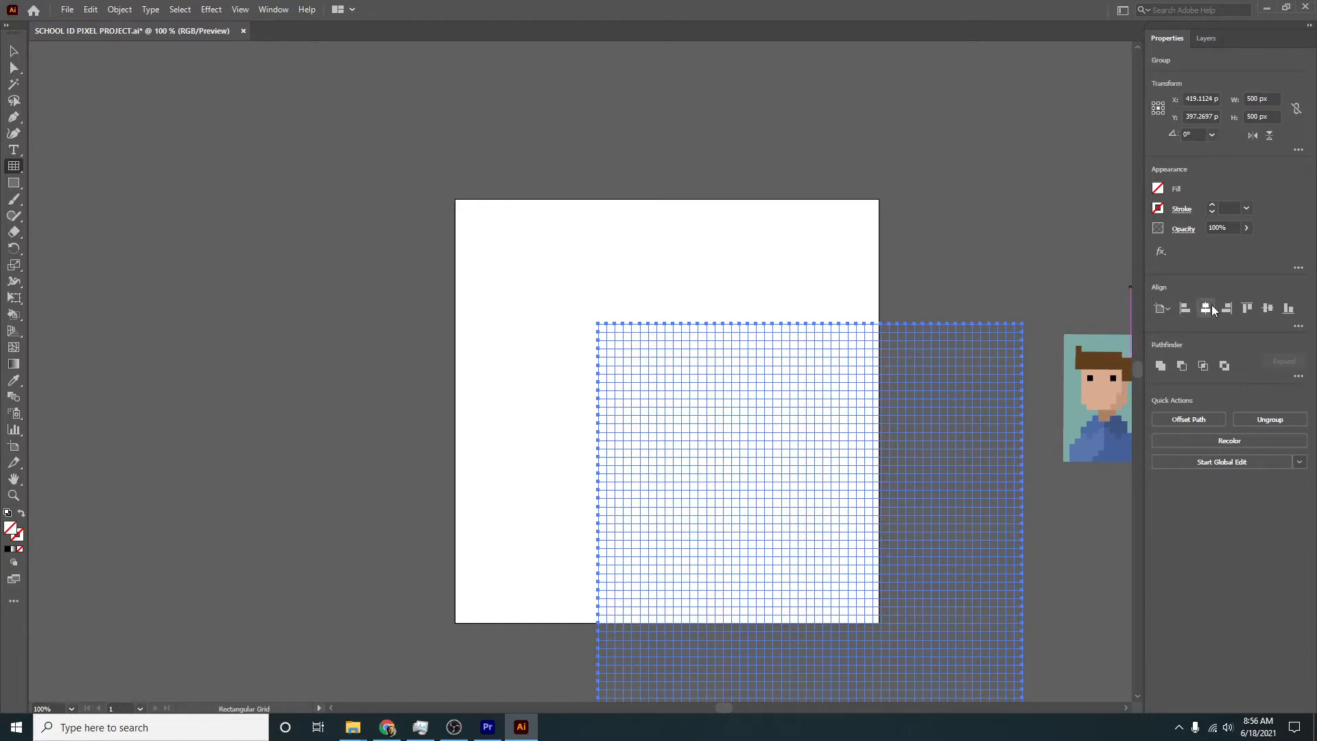
{"action": "left_click", "coordinate": [1211, 307]}
{"action": "left_click", "coordinate": [1269, 310]}
{"action": "key", "text": "v"}
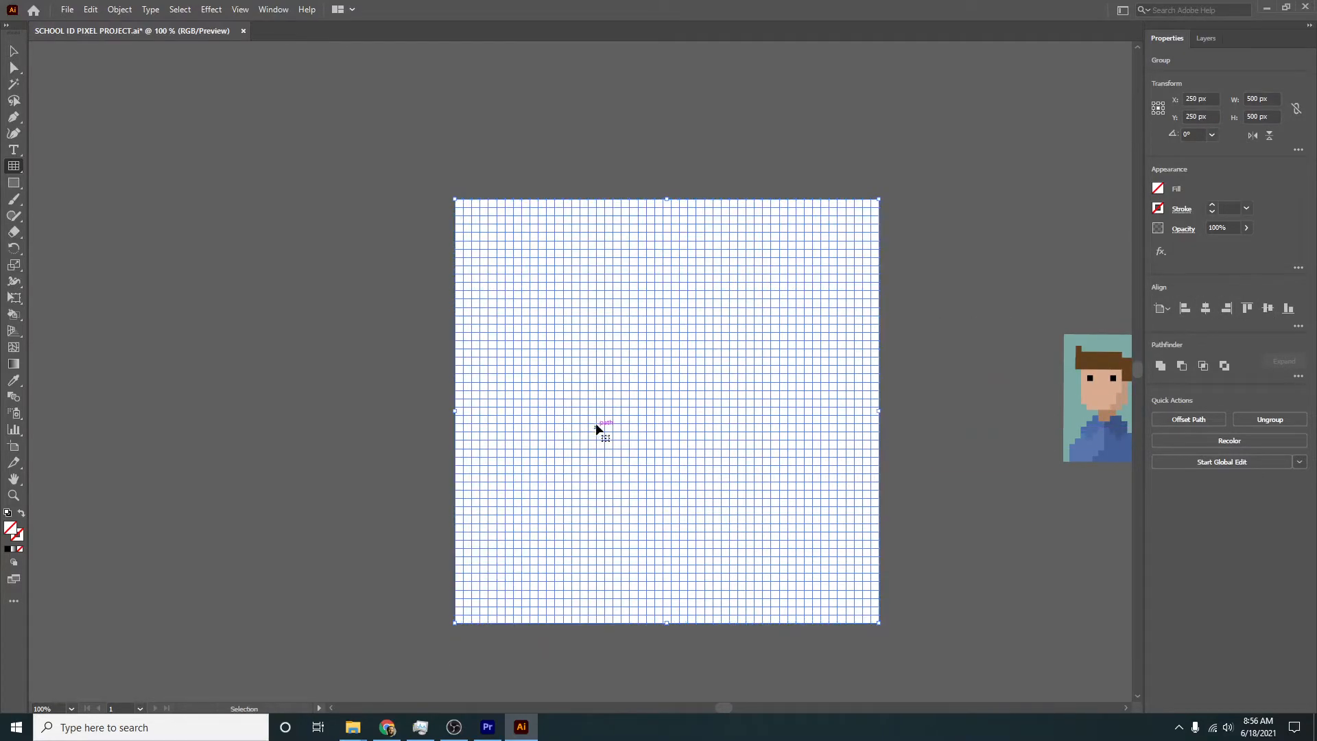
{"action": "left_click", "coordinate": [929, 361], "text": "ctrl"}
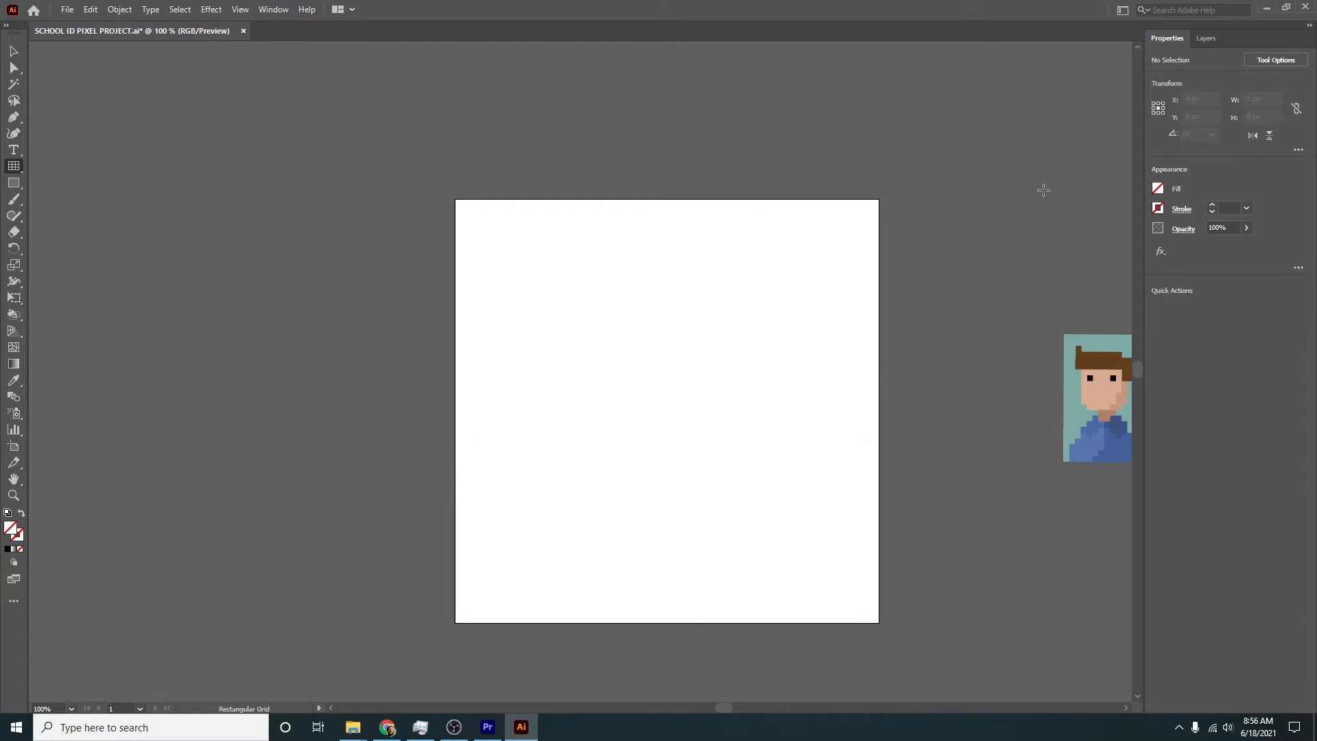
Step: Select the new grid and convert it into a Live Paint group
{"action": "left_click", "coordinate": [1158, 188]}
{"action": "left_click", "coordinate": [1037, 236]}
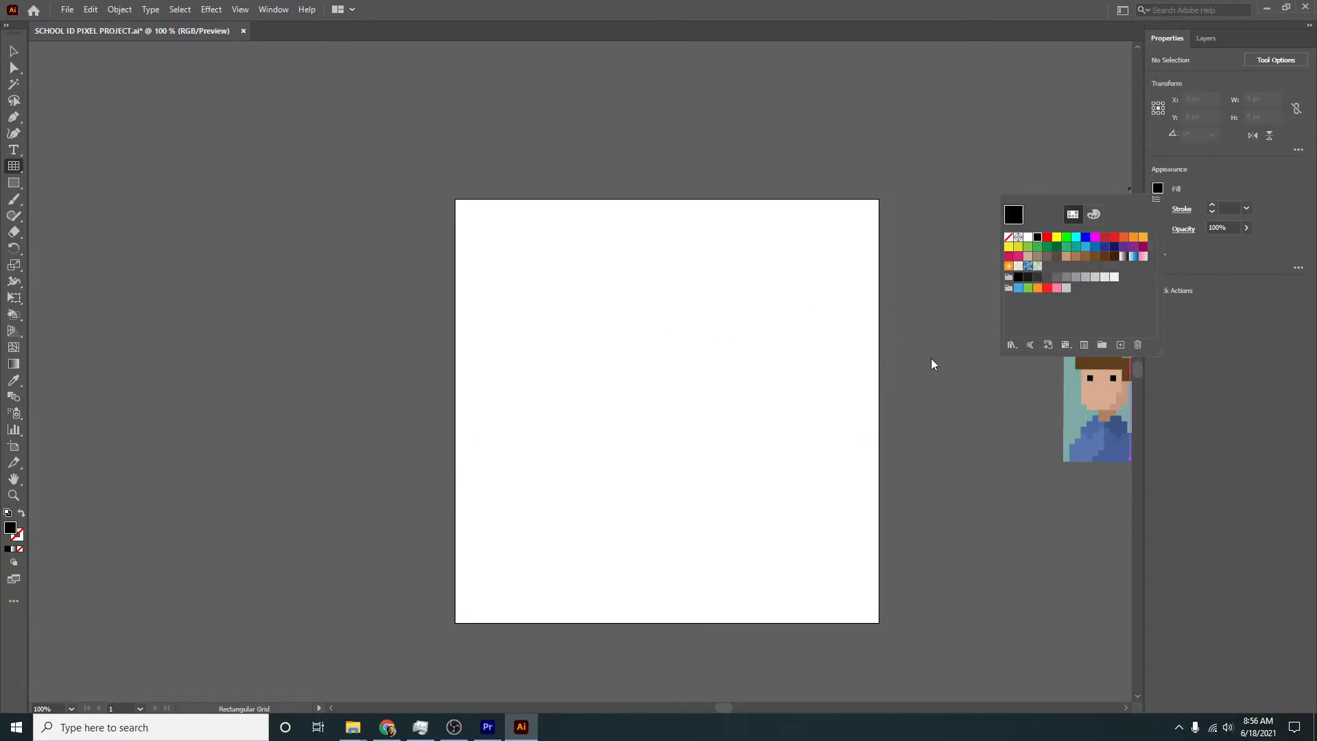
{"action": "key", "text": "k"}
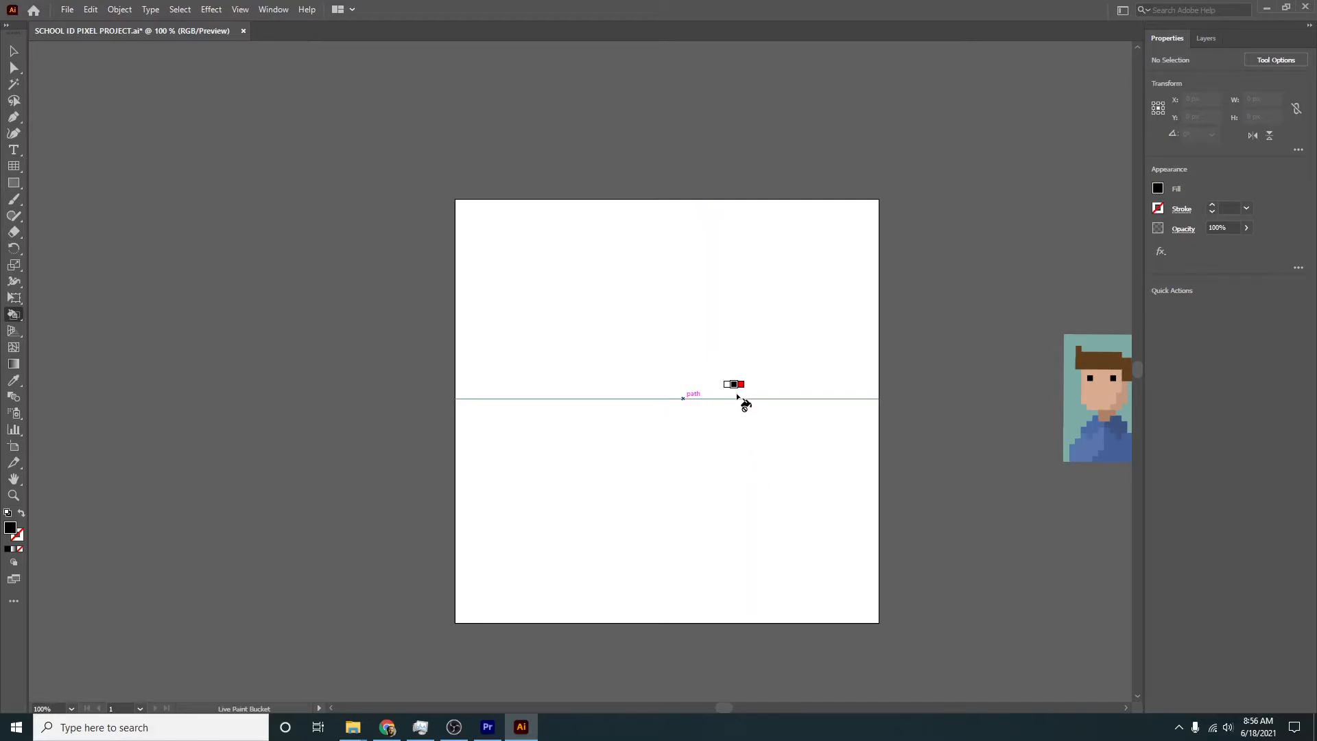
{"action": "left_click", "coordinate": [14, 51]}
{"action": "left_click", "coordinate": [623, 339]}
{"action": "key", "text": "k"}
{"action": "left_click", "coordinate": [657, 391]}
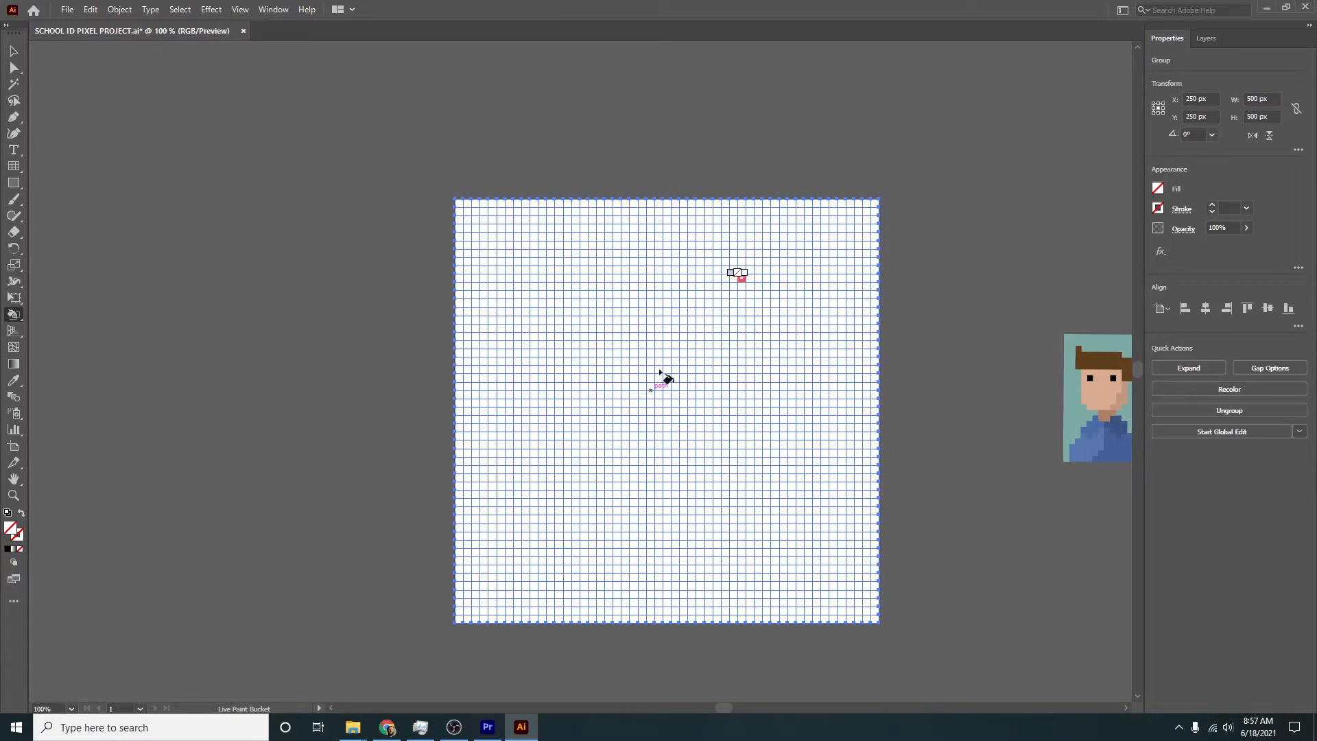
Step: Set the fill to black and paint a three-cell-wide letter A plus the top strokes of C and E beside it
{"action": "left_click", "coordinate": [1158, 188]}
{"action": "left_click", "coordinate": [1037, 236]}
{"action": "left_click", "coordinate": [636, 326]}
{"action": "scroll", "coordinate": [631, 356], "scroll_direction": "up", "scroll_amount": 1}
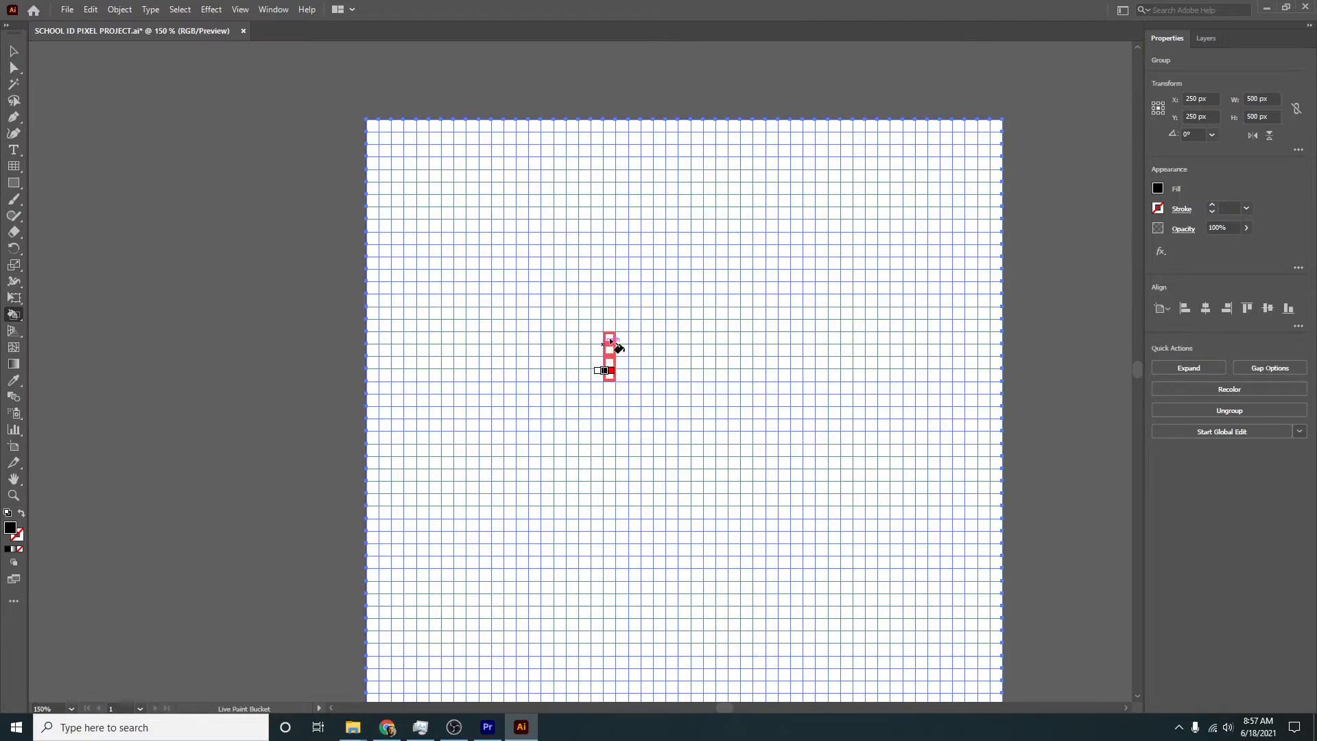
{"action": "left_click_drag", "start_coordinate": [638, 374], "coordinate": [622, 362]}
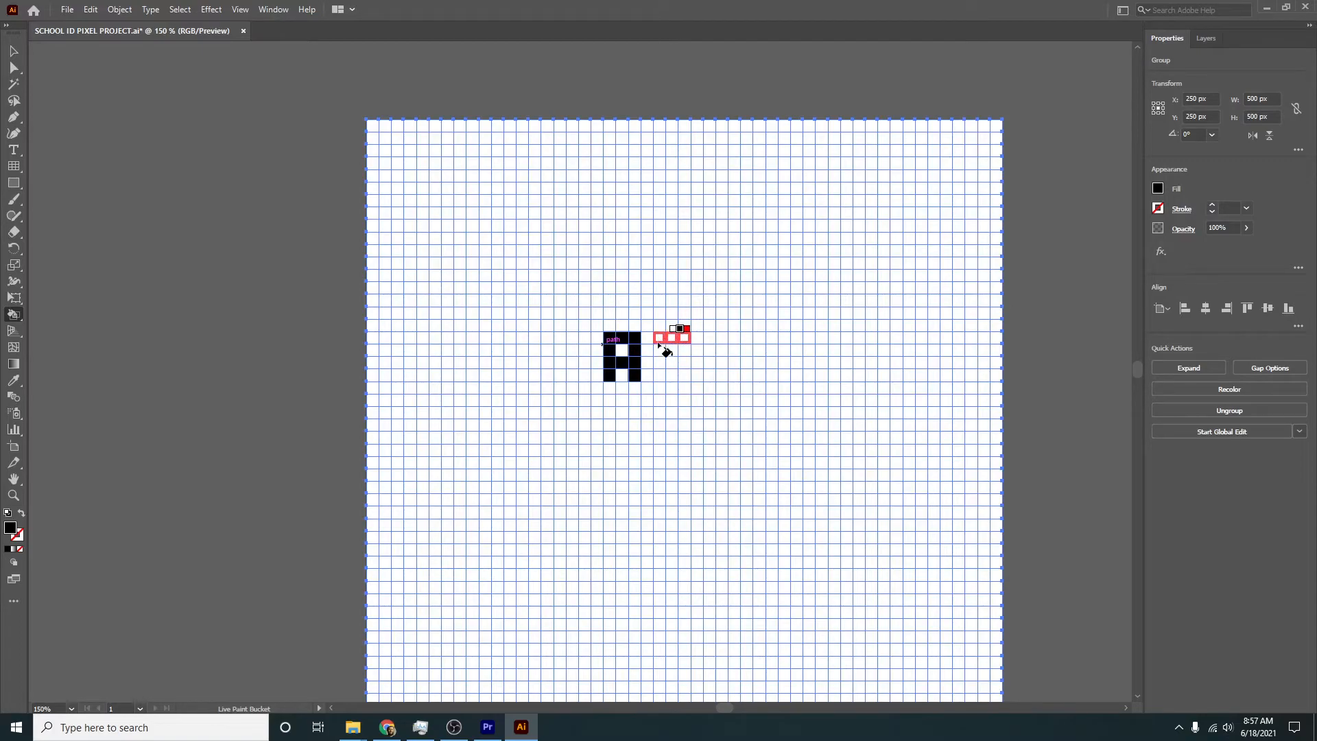
{"action": "mouse_move", "coordinate": [682, 377]}
{"action": "left_mouse_down"}
{"action": "mouse_move", "coordinate": [706, 339]}
{"action": "mouse_move", "coordinate": [707, 374]}
{"action": "mouse_move", "coordinate": [733, 374]}
{"action": "mouse_move", "coordinate": [735, 338]}
{"action": "left_mouse_up"}
Step: Clear the lower cells of the letters with no fill and repaint them in black as a five-cell-high ACE
{"action": "left_click", "coordinate": [622, 377]}
{"action": "key", "text": "shift+x"}
{"action": "mouse_move", "coordinate": [595, 375]}
{"action": "left_mouse_down"}
{"action": "mouse_move", "coordinate": [750, 367]}
{"action": "mouse_move", "coordinate": [646, 373]}
{"action": "left_mouse_up"}
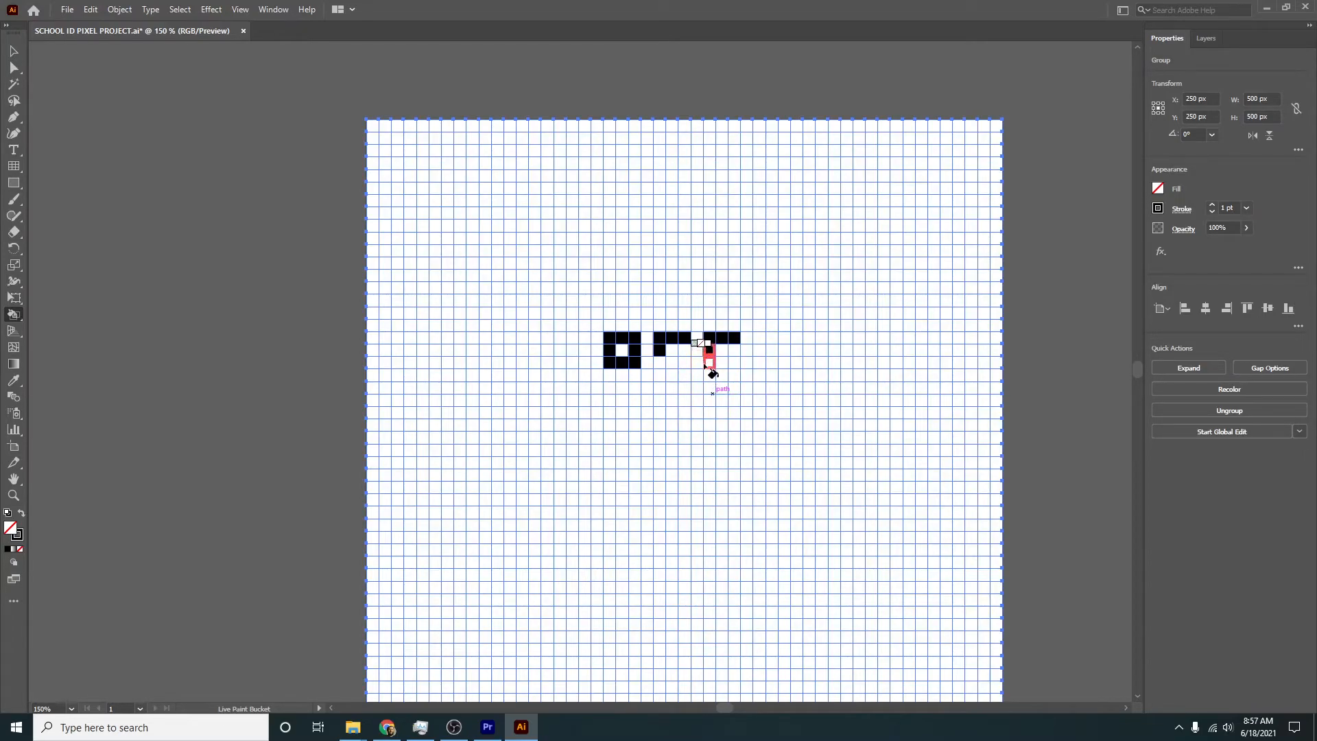
{"action": "mouse_move", "coordinate": [726, 387]}
{"action": "left_mouse_down"}
{"action": "mouse_move", "coordinate": [711, 352]}
{"action": "mouse_move", "coordinate": [710, 386]}
{"action": "mouse_move", "coordinate": [737, 389]}
{"action": "mouse_move", "coordinate": [721, 368]}
{"action": "mouse_move", "coordinate": [635, 361]}
{"action": "mouse_move", "coordinate": [655, 354]}
{"action": "mouse_move", "coordinate": [655, 381]}
{"action": "mouse_move", "coordinate": [687, 386]}
{"action": "mouse_move", "coordinate": [608, 372]}
{"action": "mouse_move", "coordinate": [635, 391]}
{"action": "left_mouse_up"}
{"action": "key", "text": "shift+x"}
{"action": "left_click", "coordinate": [717, 358]}
{"action": "key", "text": "ctrl+z"}
{"action": "key", "text": "shift+x"}
{"action": "scroll", "coordinate": [677, 436], "scroll_direction": "down", "scroll_amount": 1}
{"action": "scroll", "coordinate": [677, 436], "scroll_direction": "up", "scroll_amount": 1}
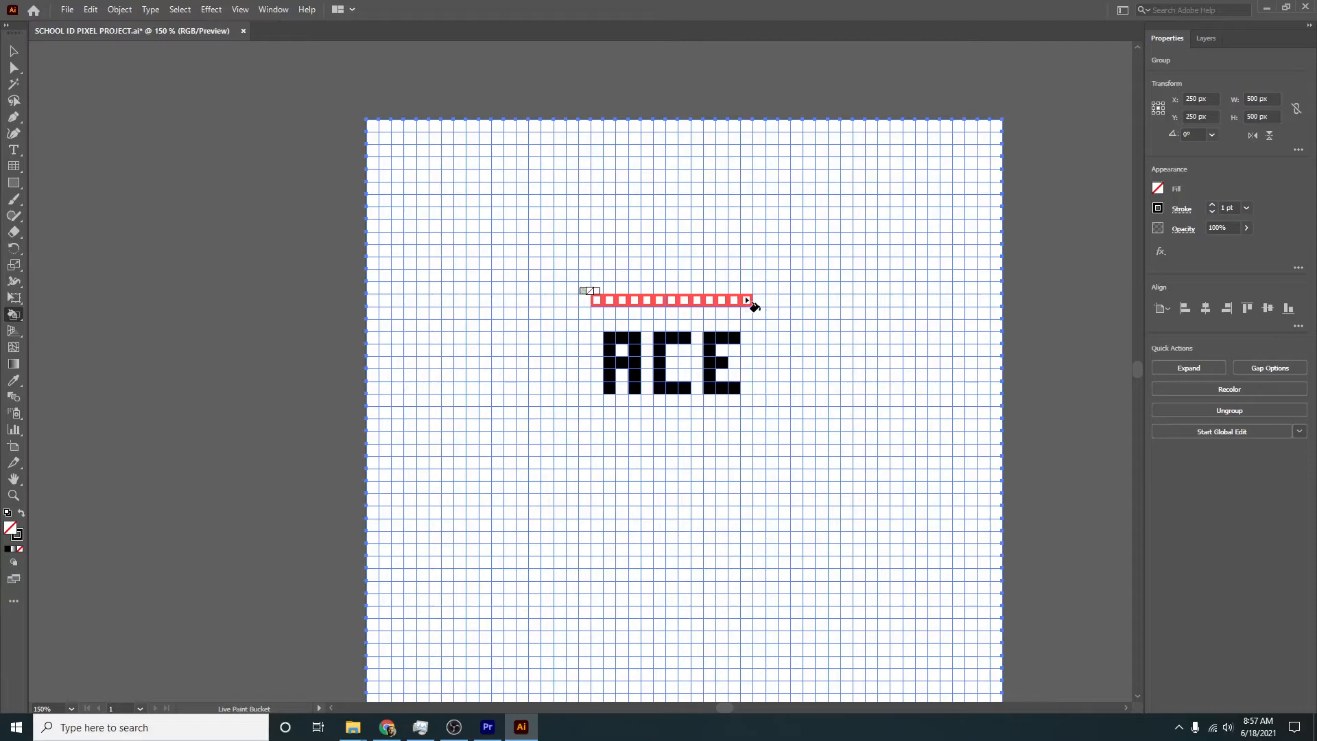
Step: Paint a straight black top edge 15 cells wide, two rows above the ACE lettering
{"action": "left_click_drag", "start_coordinate": [755, 306], "coordinate": [755, 307]}
{"action": "key", "text": "shift+x"}
{"action": "left_click_drag", "start_coordinate": [594, 300], "coordinate": [753, 302]}
{"action": "left_click", "coordinate": [583, 301]}
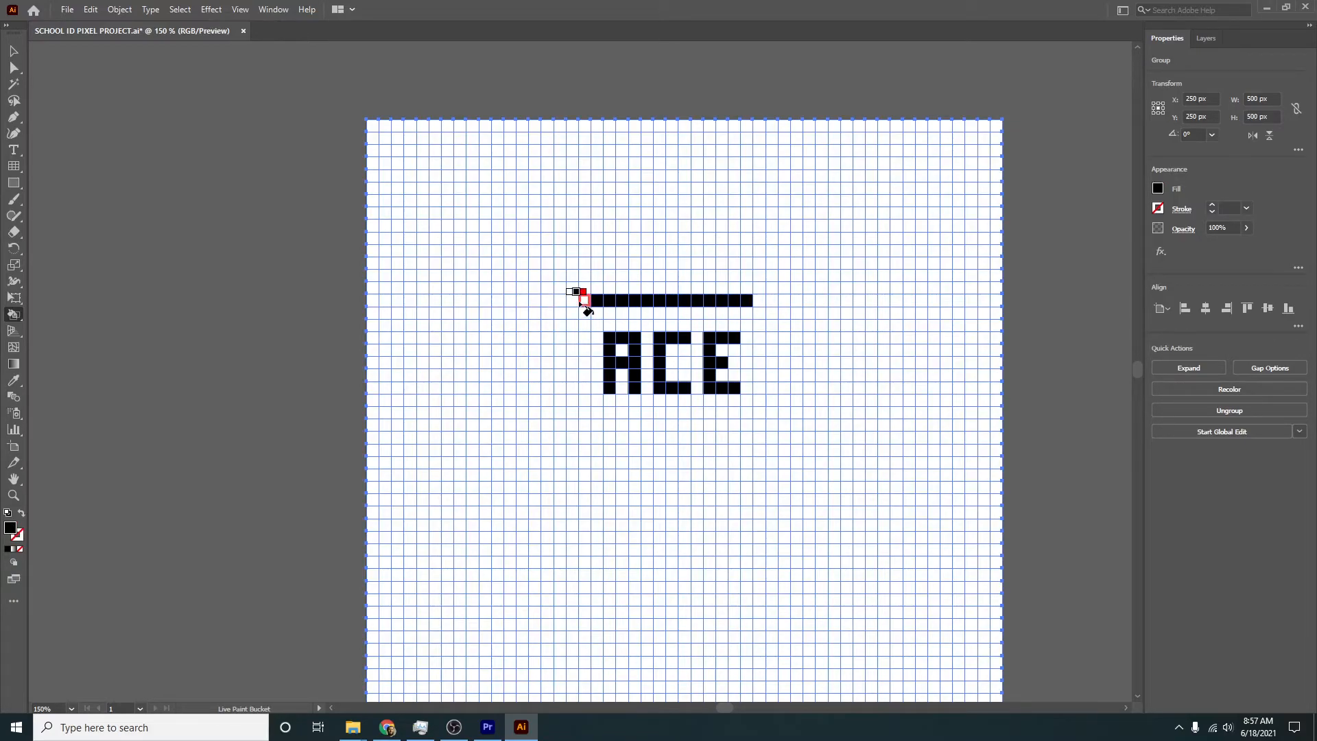
{"action": "left_click", "coordinate": [760, 301]}
Step: Paint a three-cell diagonal stepping down from each end of the top edge to form the card's rounded corners
{"action": "left_click", "coordinate": [572, 313]}
{"action": "left_click", "coordinate": [559, 325]}
{"action": "left_click", "coordinate": [548, 338]}
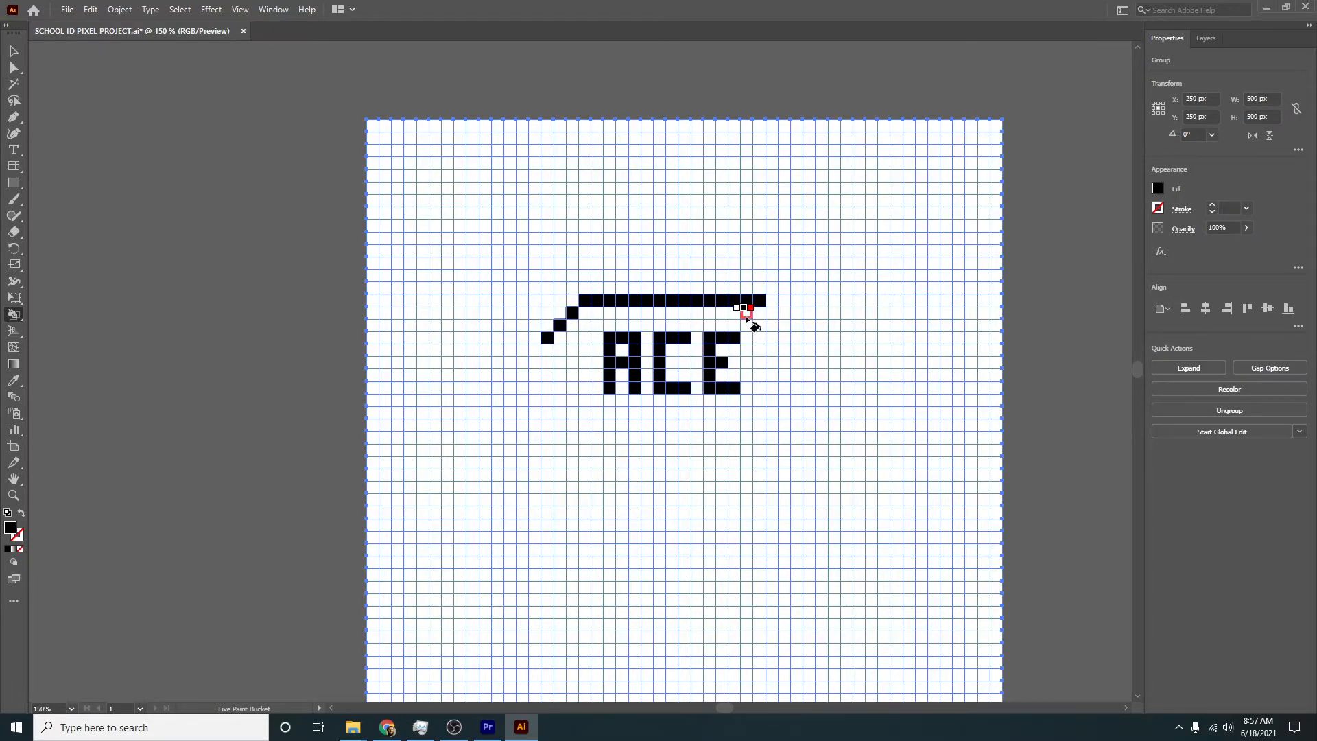
{"action": "left_click", "coordinate": [772, 312]}
{"action": "left_click", "coordinate": [796, 337]}
Step: Paint the card outline's two vertical black sides straight down from the rounded corners
{"action": "left_click_drag", "start_coordinate": [546, 349], "coordinate": [547, 416]}
{"action": "left_click_drag", "start_coordinate": [552, 514], "coordinate": [548, 567]}
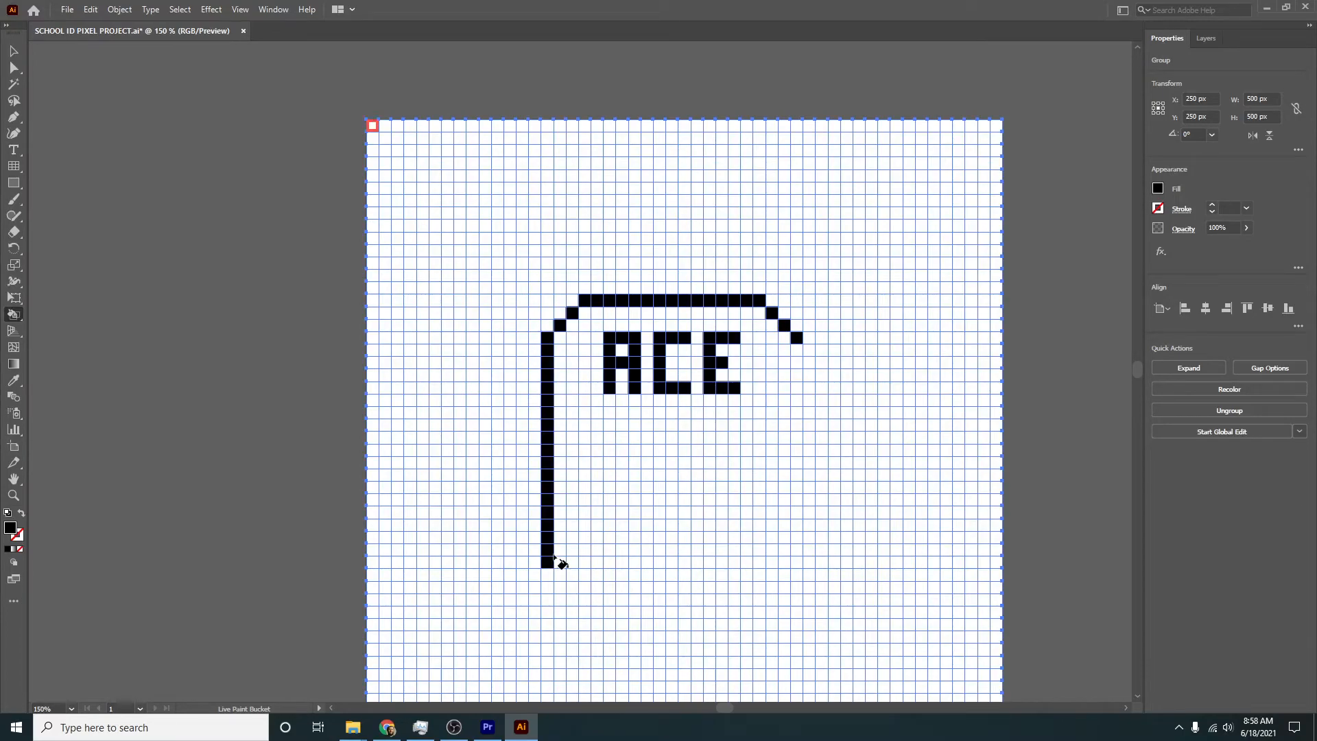
{"action": "left_click_drag", "start_coordinate": [795, 351], "coordinate": [787, 476]}
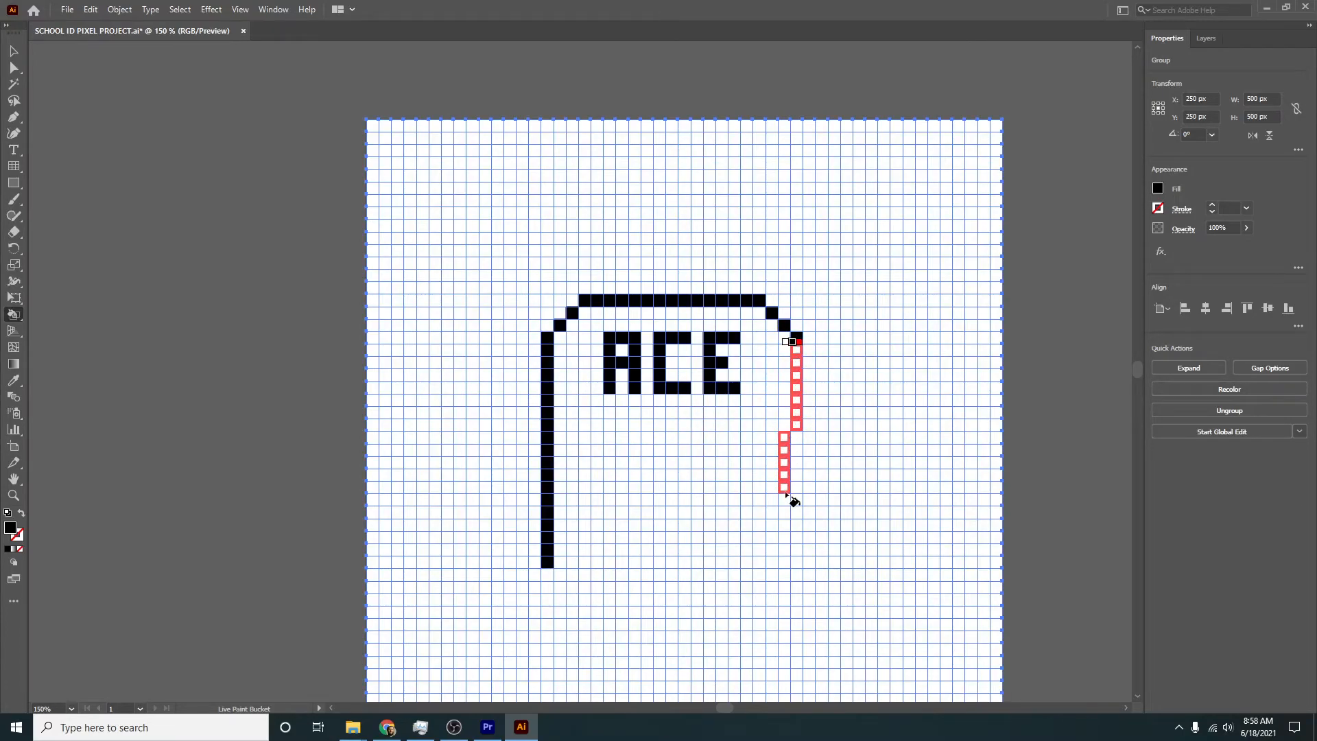
{"action": "mouse_move", "coordinate": [786, 543]}
{"action": "left_mouse_down"}
{"action": "mouse_move", "coordinate": [795, 423]}
{"action": "mouse_move", "coordinate": [778, 556]}
{"action": "mouse_move", "coordinate": [784, 510]}
{"action": "mouse_move", "coordinate": [794, 582]}
{"action": "left_mouse_up"}
{"action": "key", "text": "shift+x"}
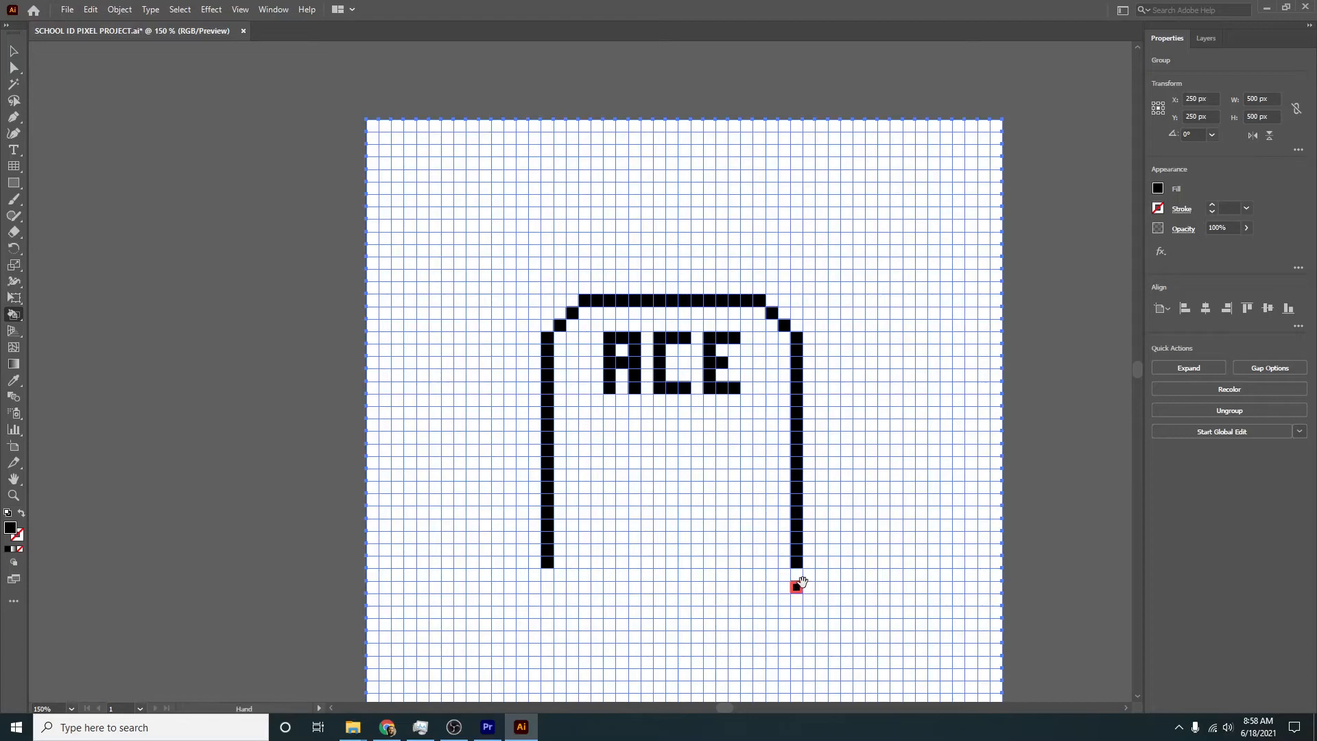
Step: Move the pixel portrait from beside the artboard into the card outline below the ACE lettering
{"action": "scroll", "coordinate": [808, 568], "scroll_direction": "down", "scroll_amount": 2}
{"action": "key", "text": "v"}
{"action": "left_click_drag", "start_coordinate": [1048, 527], "coordinate": [748, 567]}
{"action": "scroll", "coordinate": [756, 595], "scroll_direction": "up", "scroll_amount": 2}
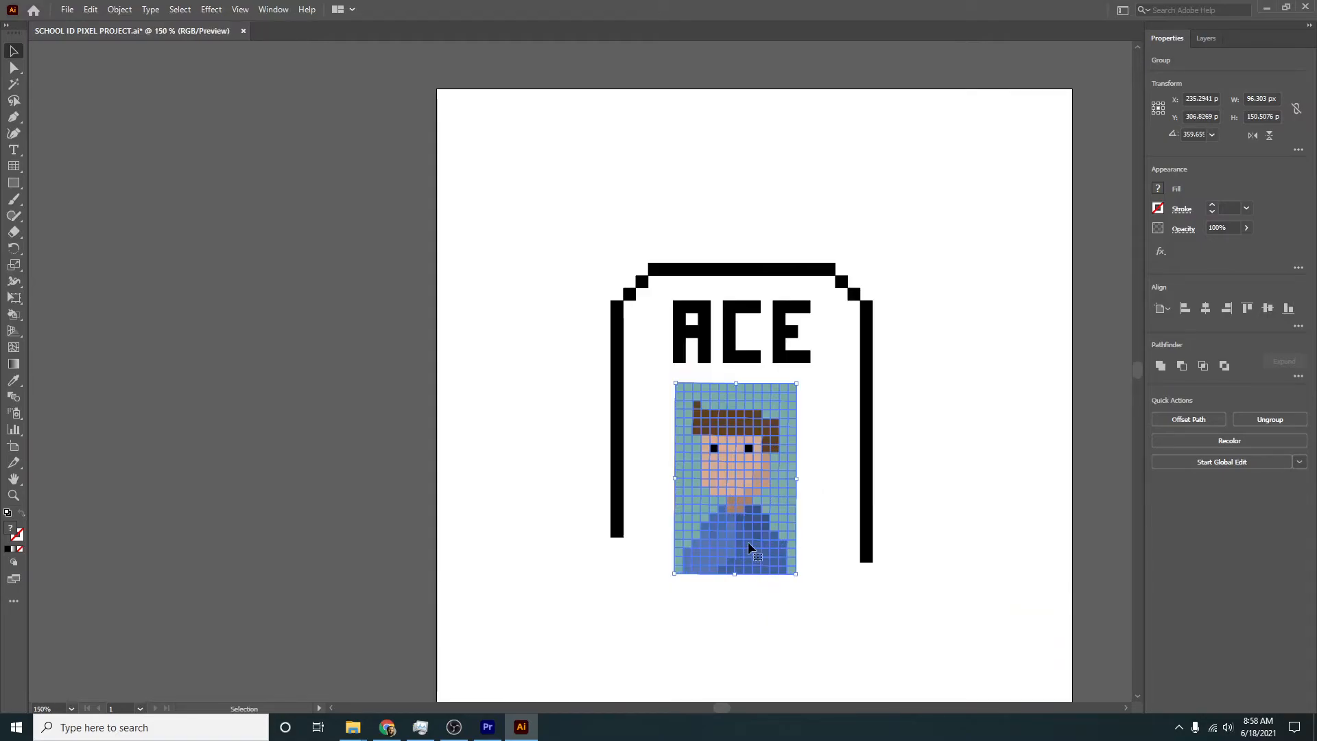
{"action": "left_click_drag", "start_coordinate": [744, 514], "coordinate": [748, 514]}
Step: Center the portrait horizontally on the artboard and shift it 10 px left to X 240 px
{"action": "left_click", "coordinate": [1205, 308]}
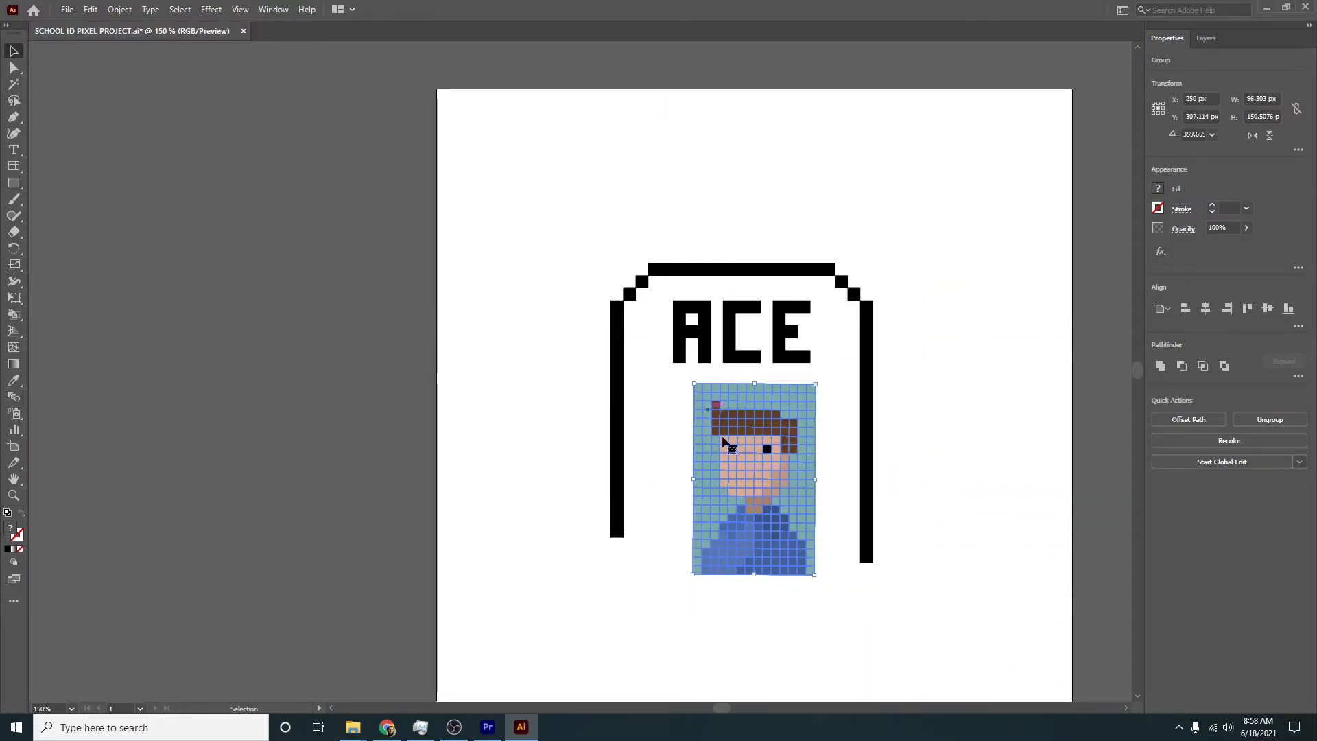
{"action": "key", "text": "Left"}
{"action": "key", "text": "Left"}
{"action": "key", "text": "Left"}
{"action": "key", "text": "Left"}
{"action": "key", "text": "Left"}
{"action": "key", "text": "Left"}
{"action": "key", "text": "Left"}
{"action": "key", "text": "Left"}
{"action": "key", "text": "Left"}
{"action": "key", "text": "Left"}
{"action": "key", "text": "Left"}
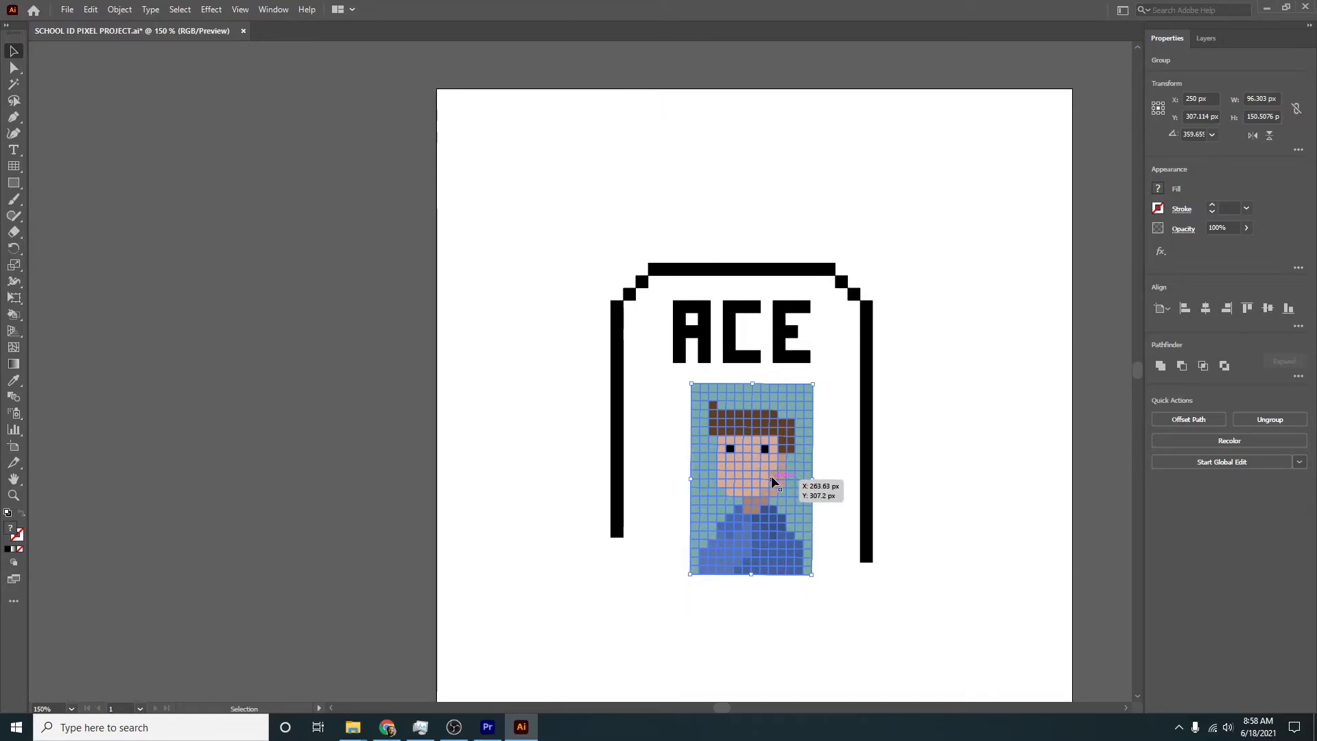
{"action": "key", "text": "Left"}
{"action": "key", "text": "Left"}
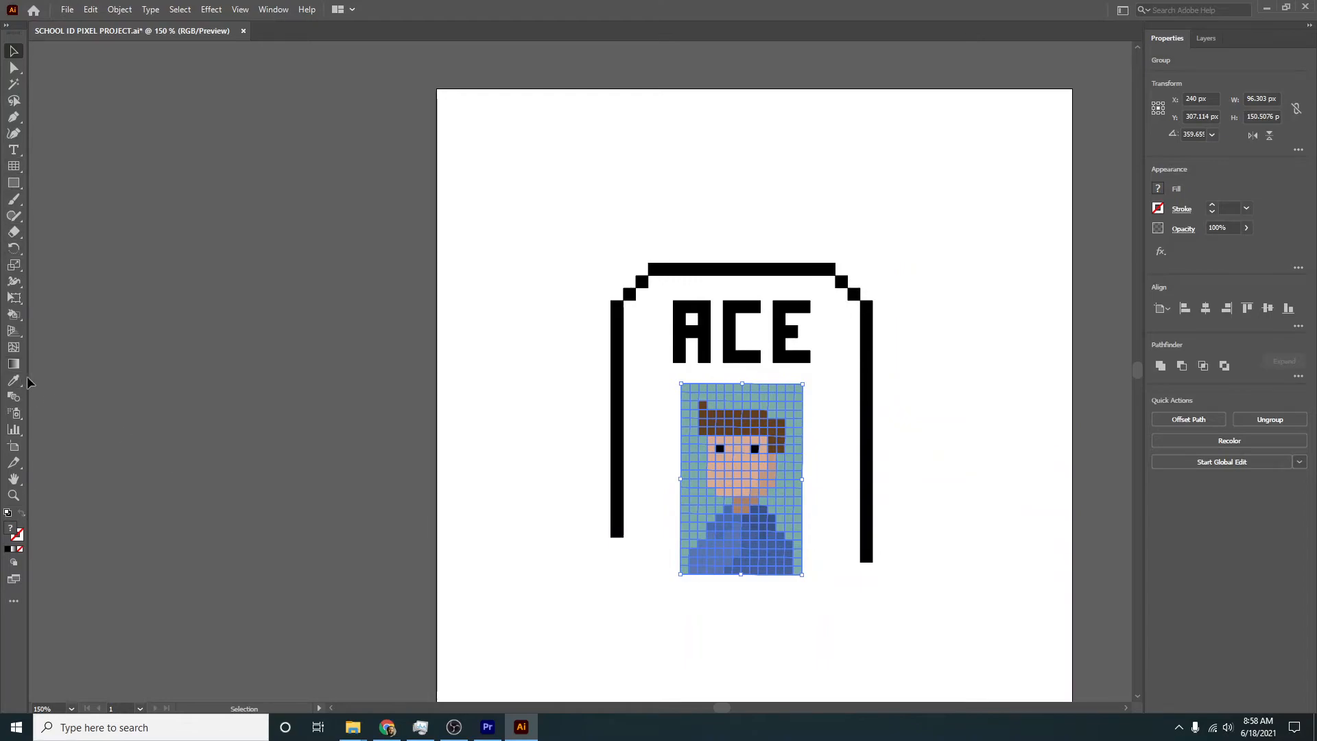
Step: Extend the card outline's two black sides downward so that both end level just below the portrait
{"action": "left_click", "coordinate": [312, 246]}
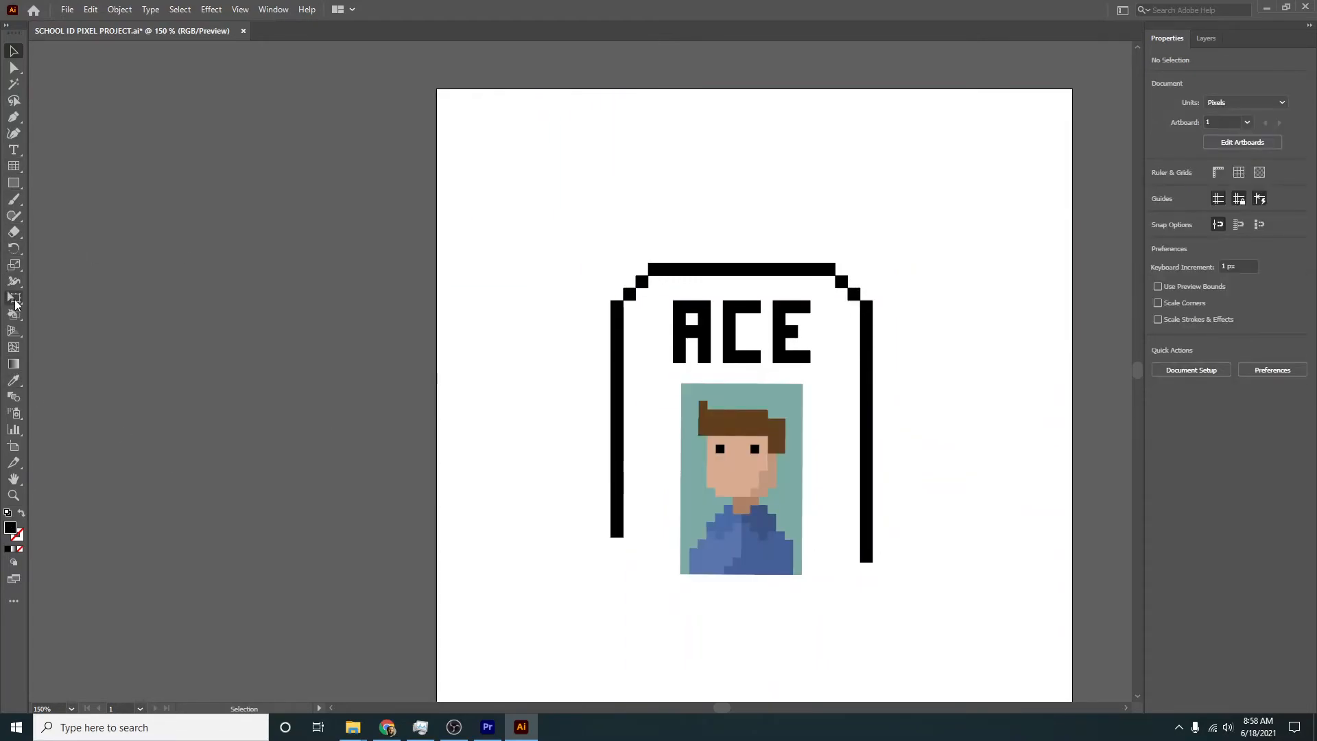
{"action": "left_click", "coordinate": [15, 314]}
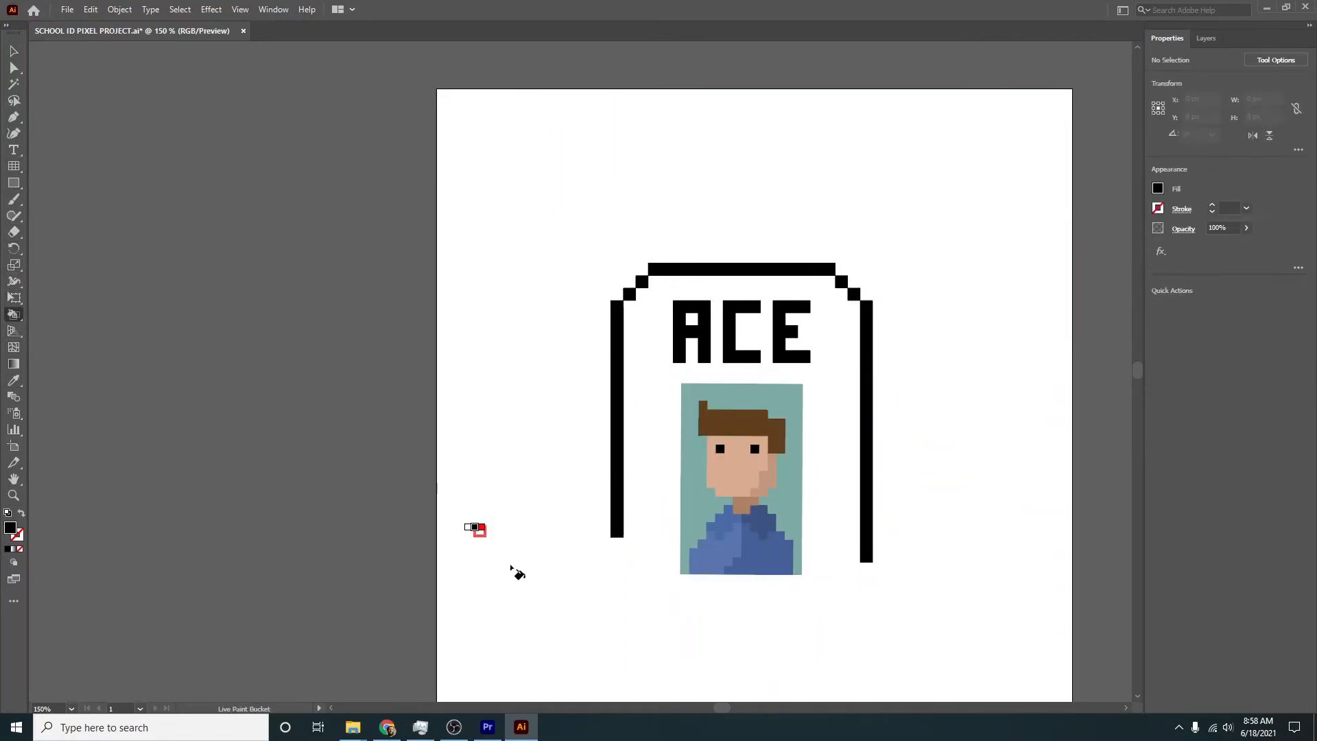
{"action": "left_click", "coordinate": [616, 587]}
{"action": "left_click", "coordinate": [867, 589]}
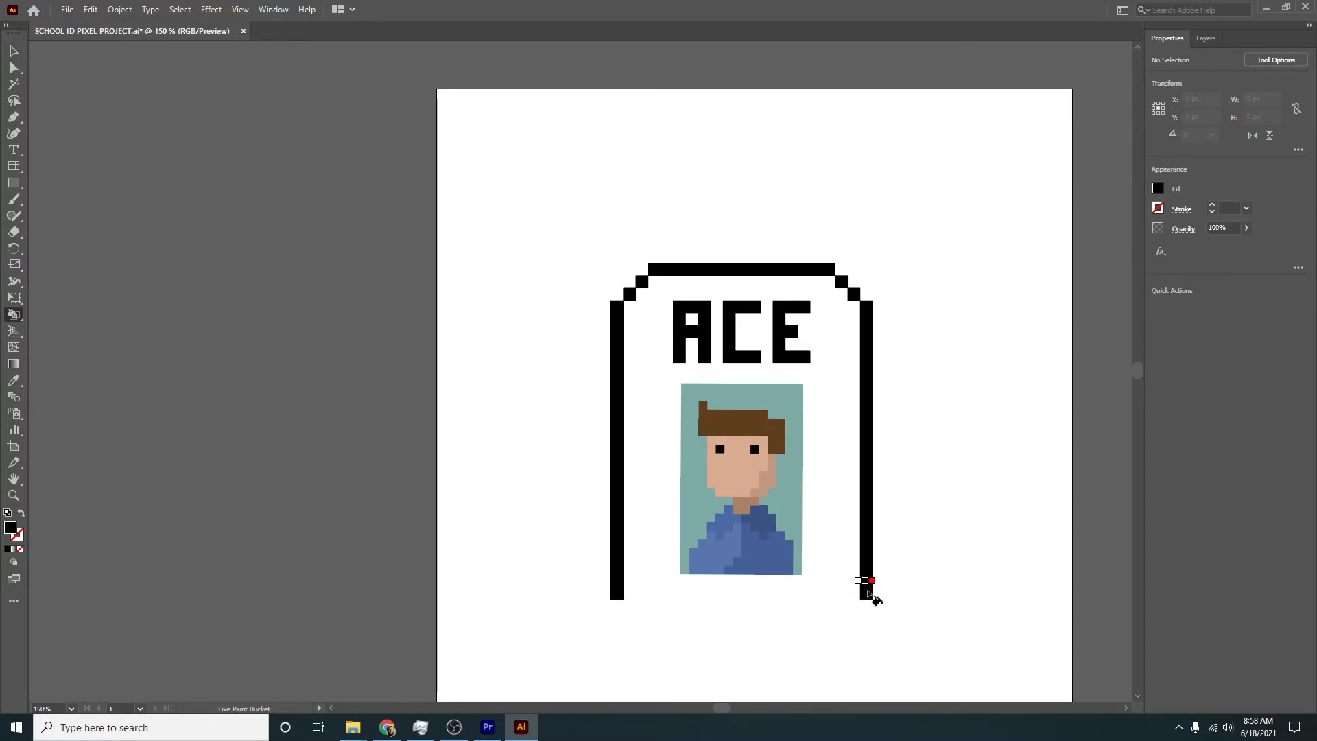
Step: Paint the outline's stepped lower corners and bottom edge in black, and clear the stray black cells around the bottom edge
{"action": "left_click", "coordinate": [629, 605]}
{"action": "left_click_drag", "start_coordinate": [653, 628], "coordinate": [841, 631]}
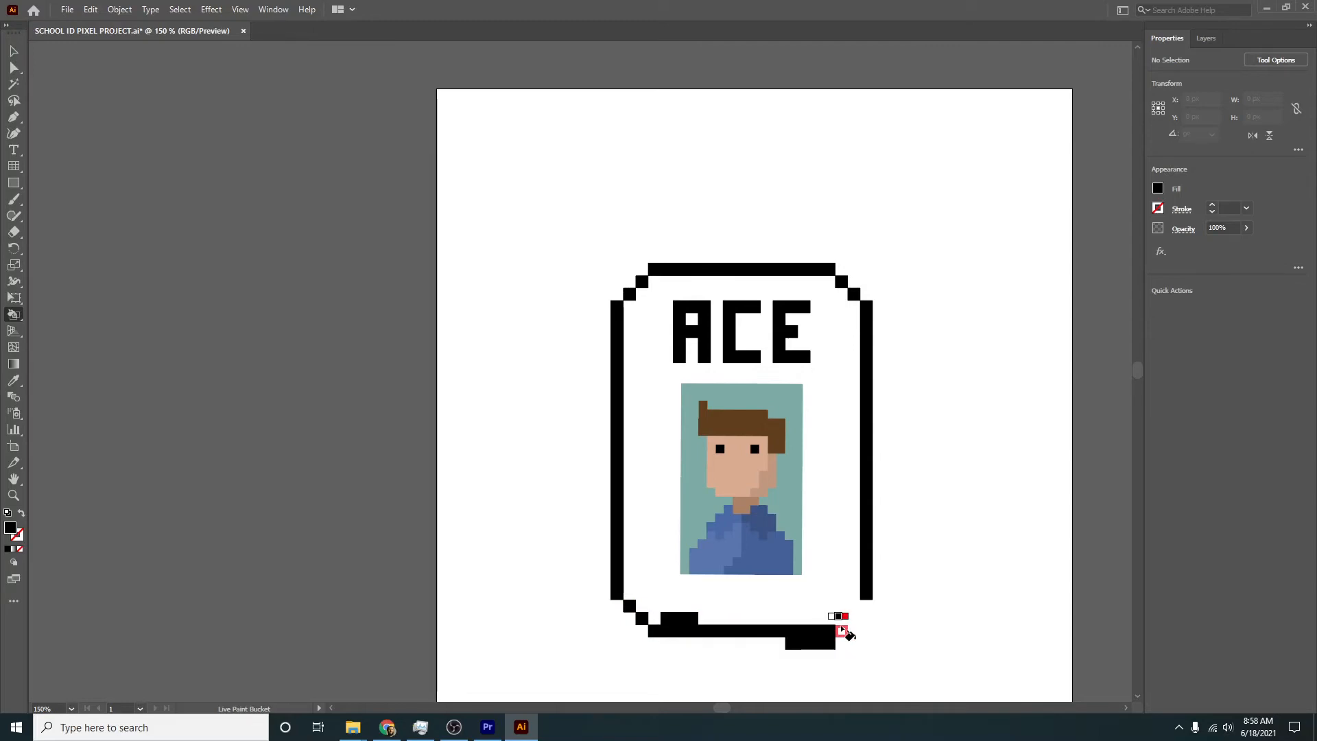
{"action": "left_click", "coordinate": [841, 620]}
{"action": "key", "text": "shift+x"}
{"action": "left_click_drag", "start_coordinate": [843, 637], "coordinate": [788, 644]}
{"action": "mouse_move", "coordinate": [658, 620]}
{"action": "left_mouse_down"}
{"action": "mouse_move", "coordinate": [698, 615]}
{"action": "mouse_move", "coordinate": [679, 618]}
{"action": "left_mouse_up"}
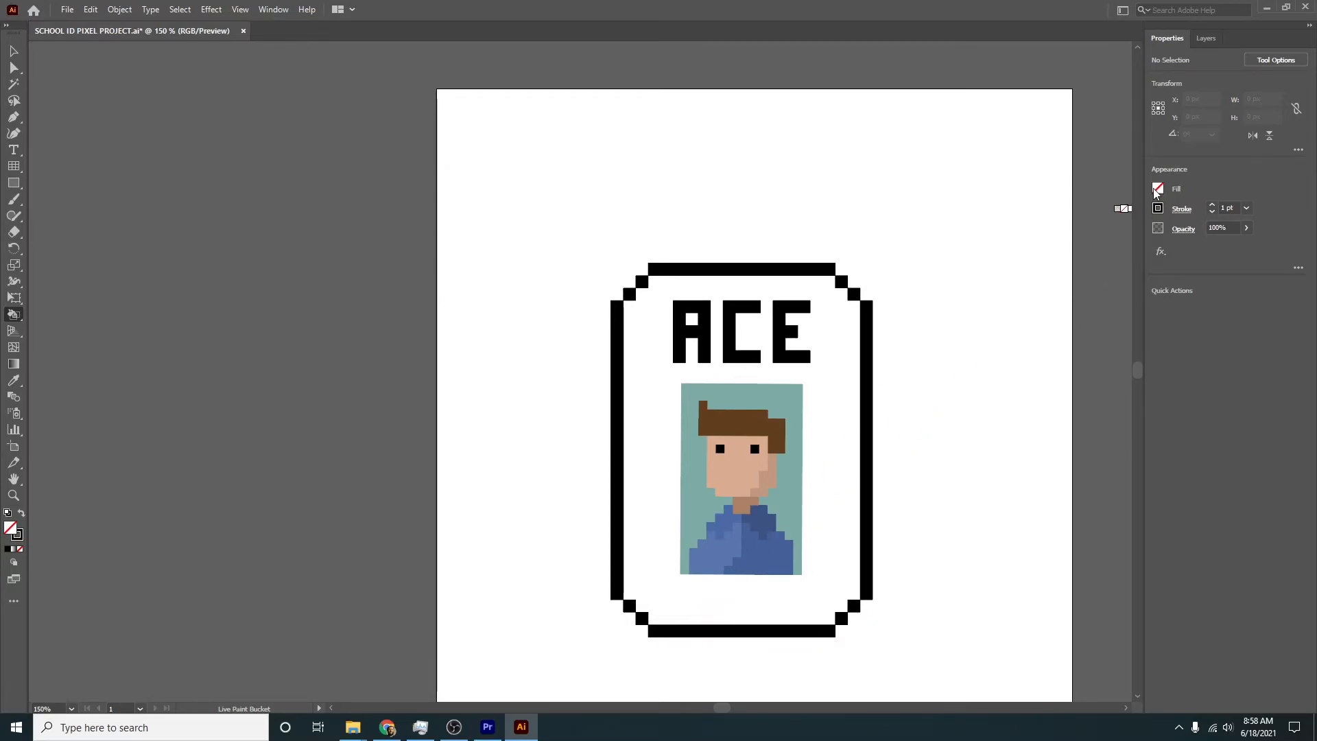
Step: Fill the card's interior around the ACE lettering with white
{"action": "left_click", "coordinate": [1159, 190]}
{"action": "left_click", "coordinate": [1026, 238]}
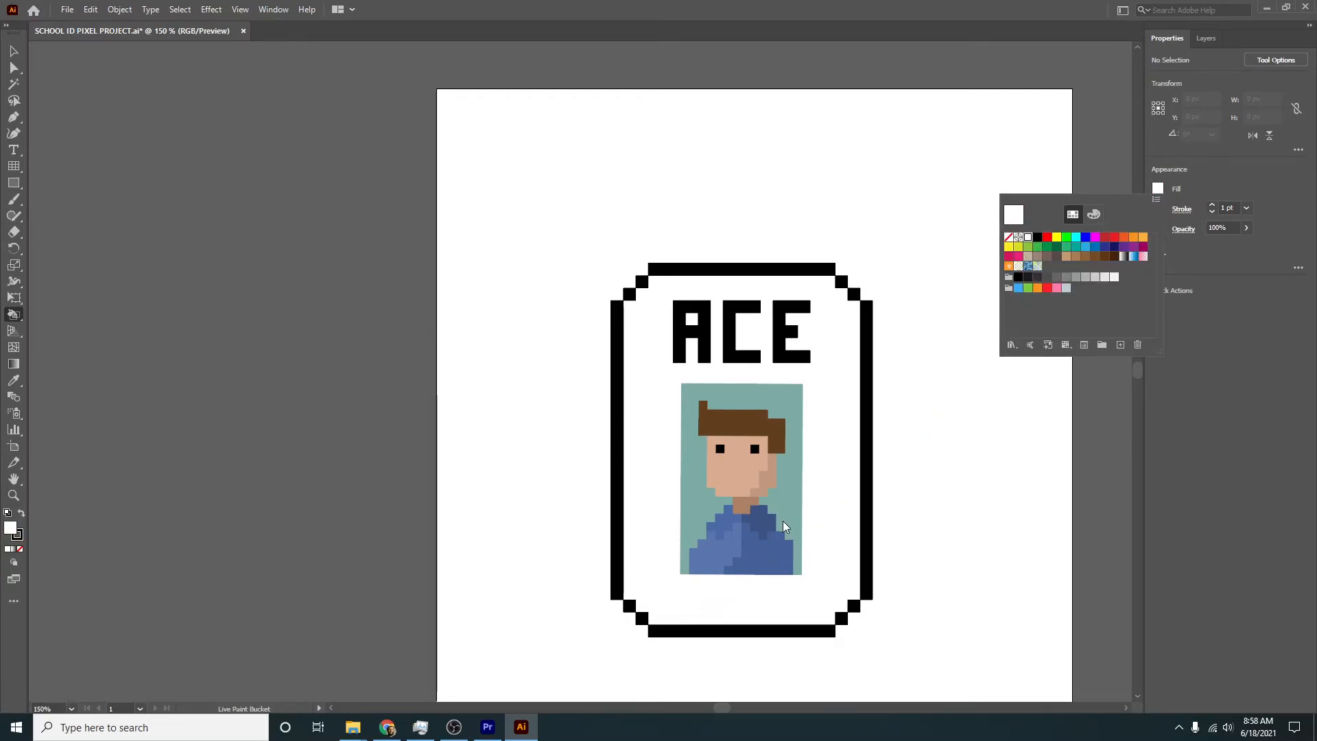
{"action": "left_click", "coordinate": [825, 516]}
{"action": "left_click", "coordinate": [829, 524]}
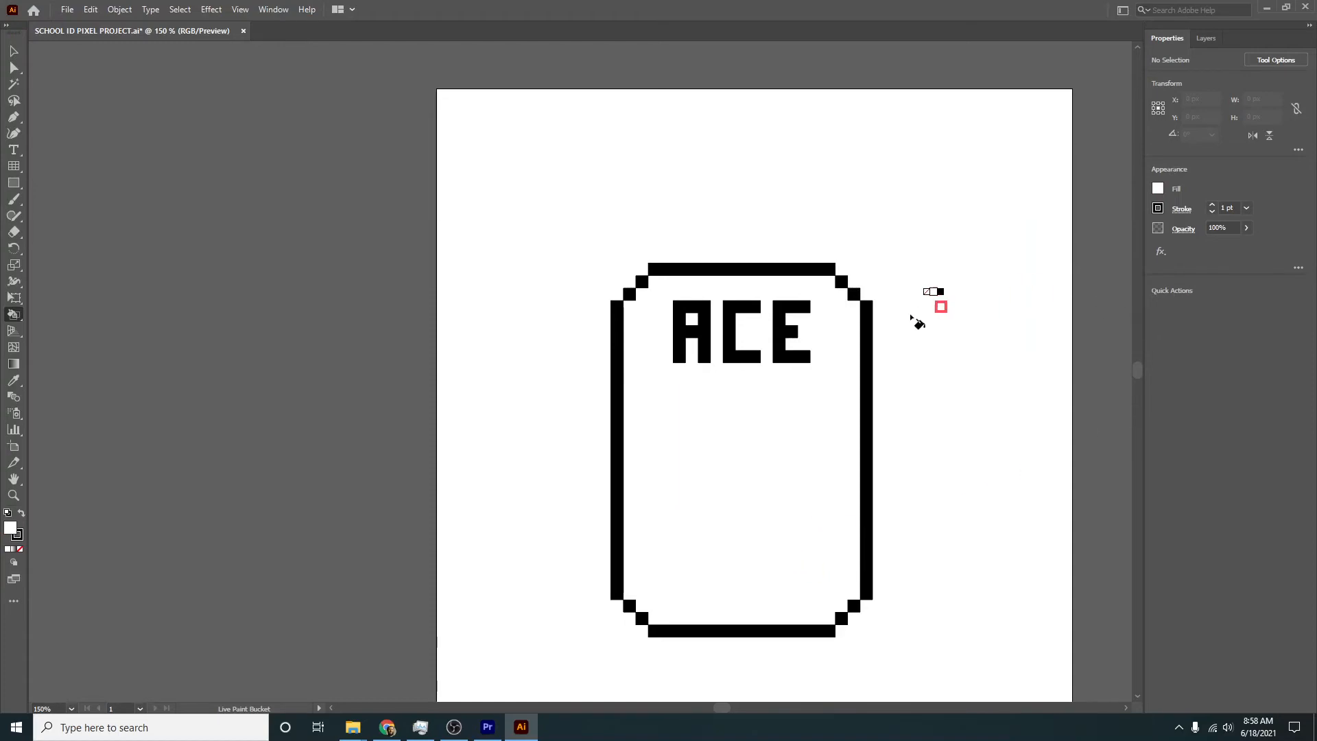
Step: Send the Live Paint grid behind the pixel portrait
{"action": "left_click", "coordinate": [13, 51]}
{"action": "left_click", "coordinate": [438, 262]}
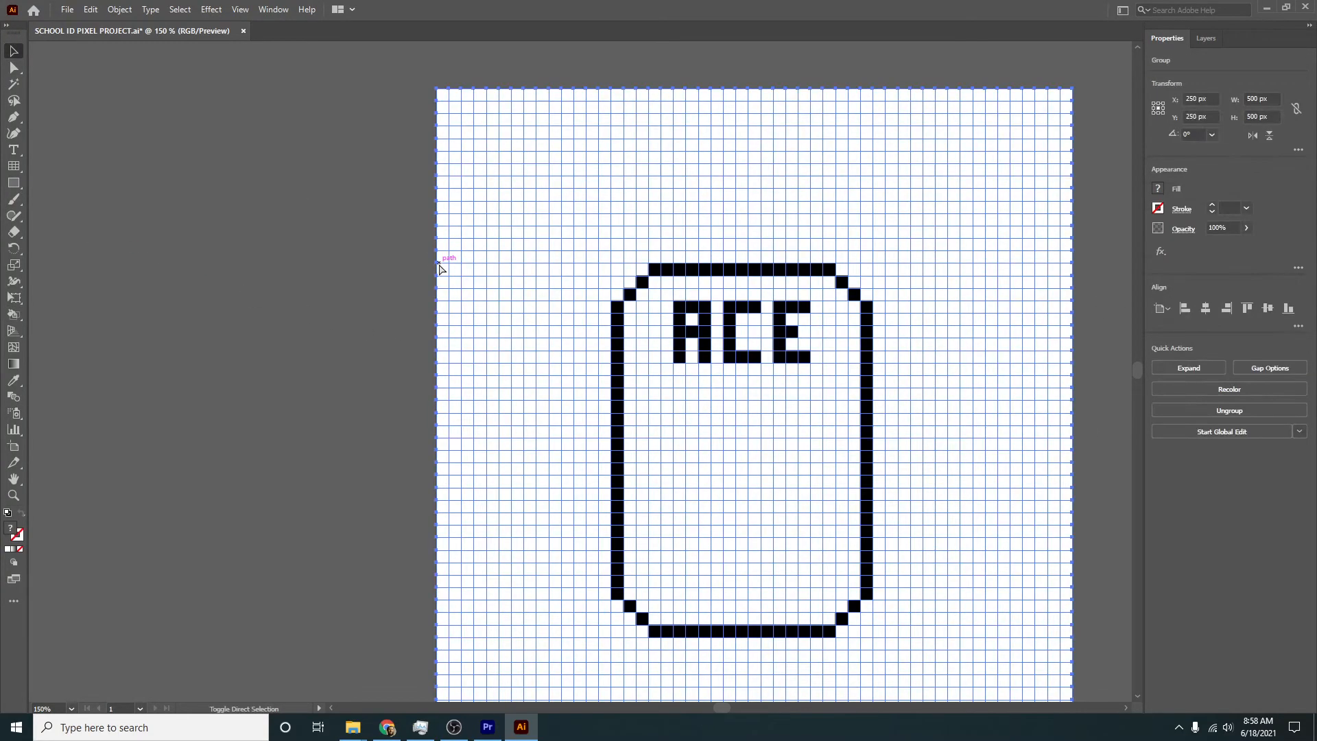
{"action": "key", "text": "ctrl+z"}
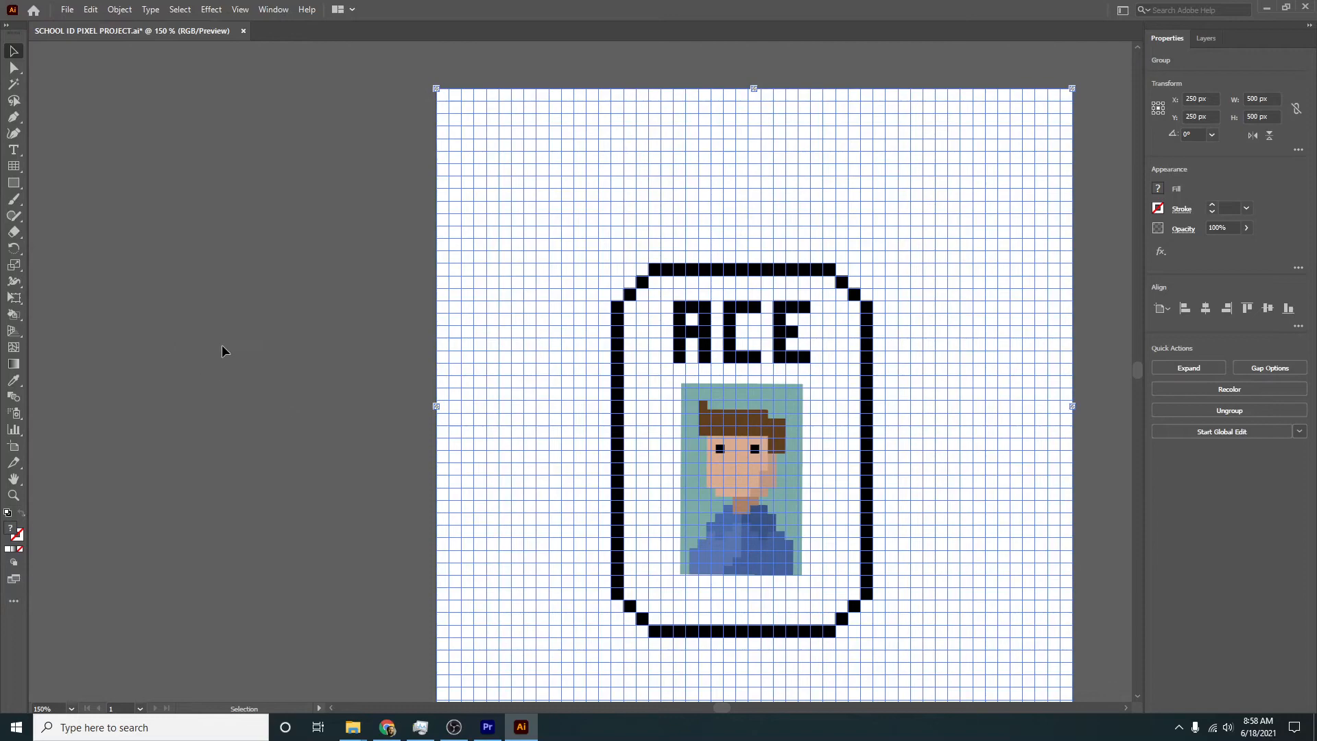
{"action": "left_click", "coordinate": [231, 410]}
Step: Paint a grey five-by-five-cell clip above the card's top edge and clear a three-by-two-cell opening at its base
{"action": "key", "text": "k"}
{"action": "left_click", "coordinate": [1157, 189]}
{"action": "left_click", "coordinate": [1076, 277]}
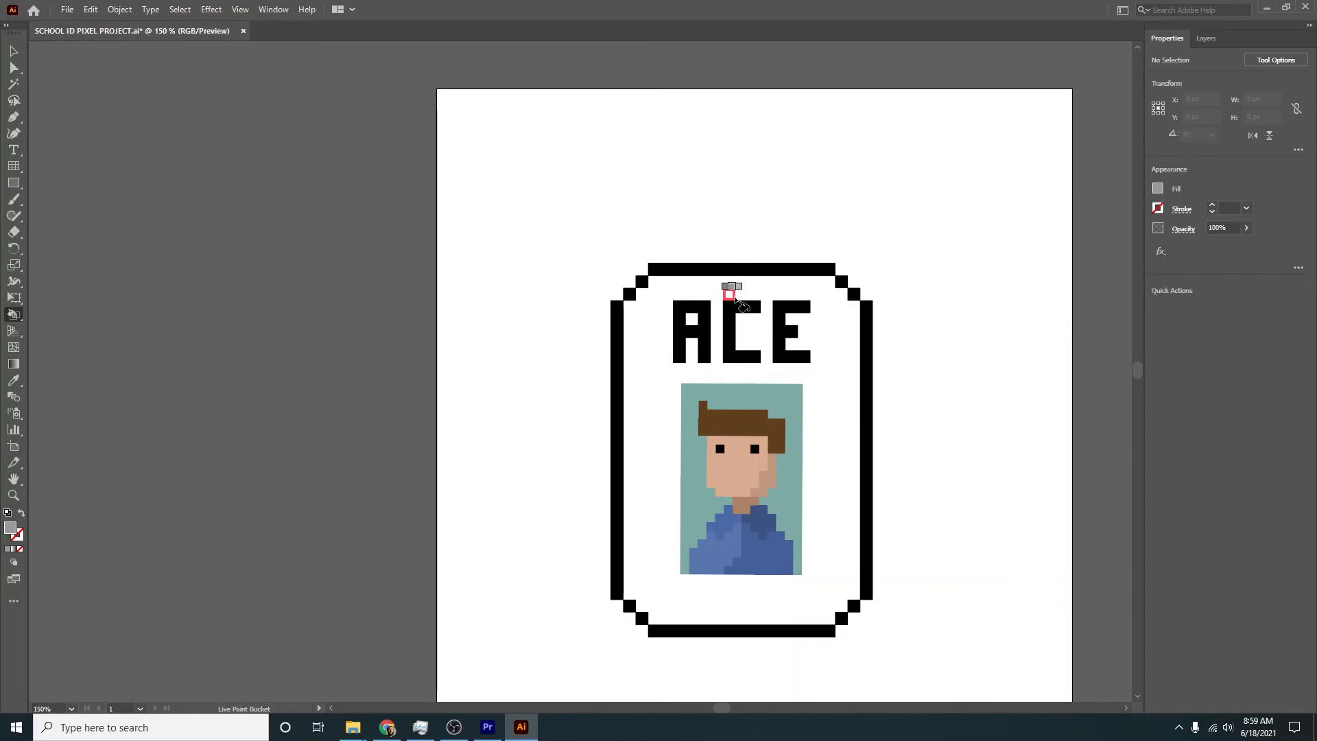
{"action": "left_click", "coordinate": [767, 244]}
{"action": "left_click", "coordinate": [735, 225]}
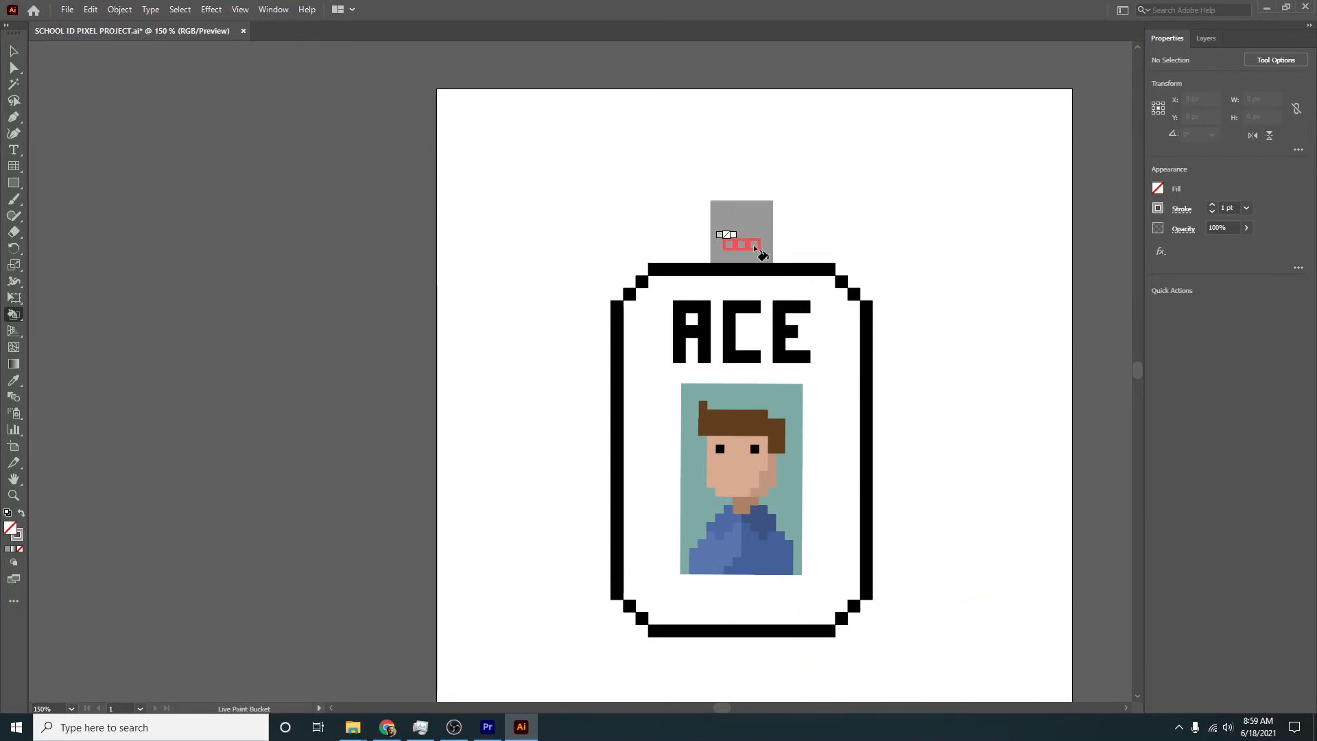
{"action": "left_click", "coordinate": [741, 249]}
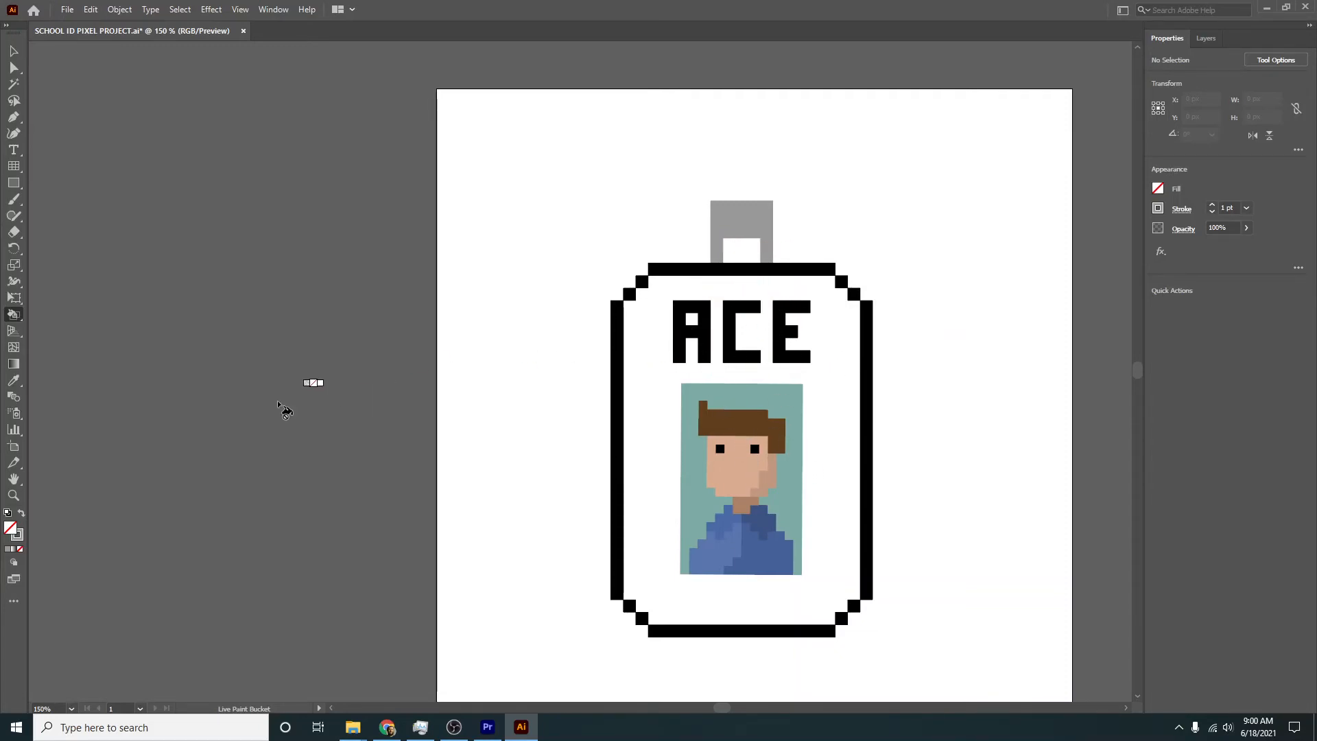
Step: Outline the clip's sides and top with one row of black cells, clearing the extra cells outside it
{"action": "left_click", "coordinate": [1157, 189]}
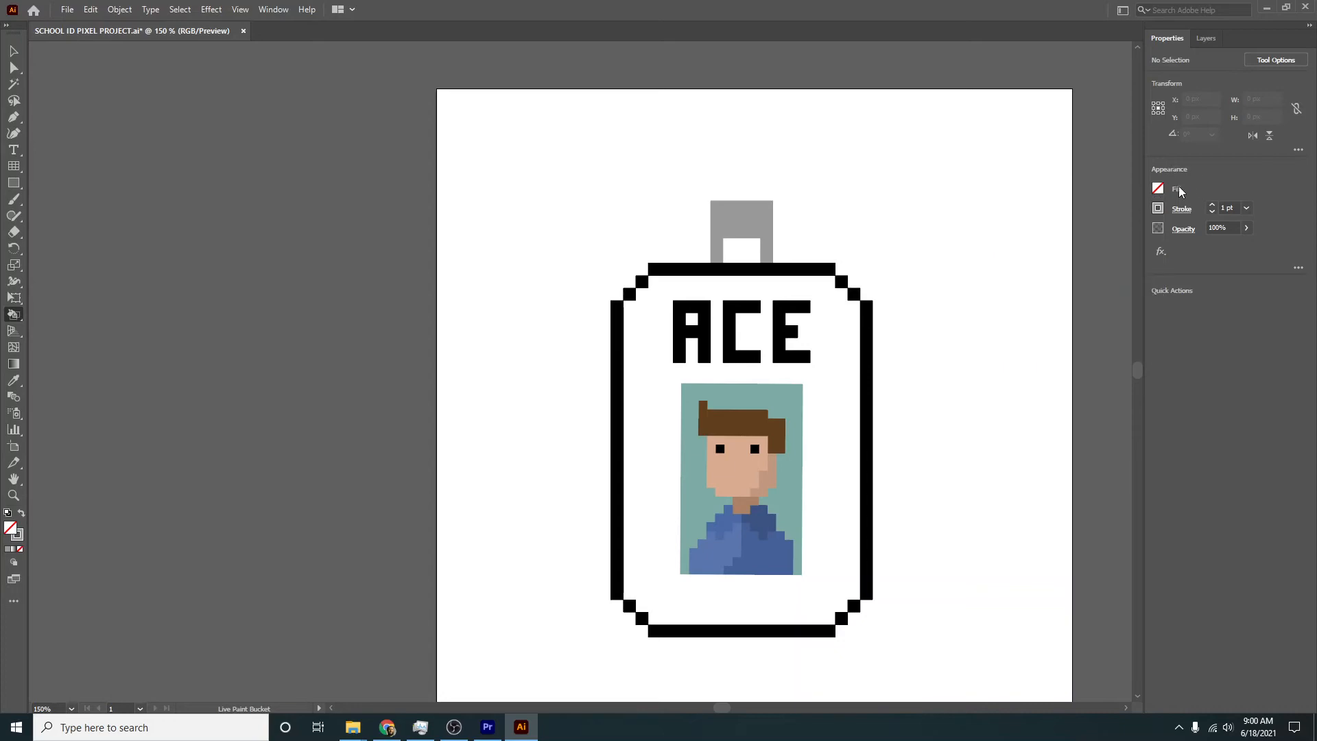
{"action": "left_click", "coordinate": [1159, 190]}
{"action": "left_click", "coordinate": [1045, 238]}
{"action": "left_click", "coordinate": [1037, 238]}
{"action": "left_click_drag", "start_coordinate": [706, 252], "coordinate": [697, 212]}
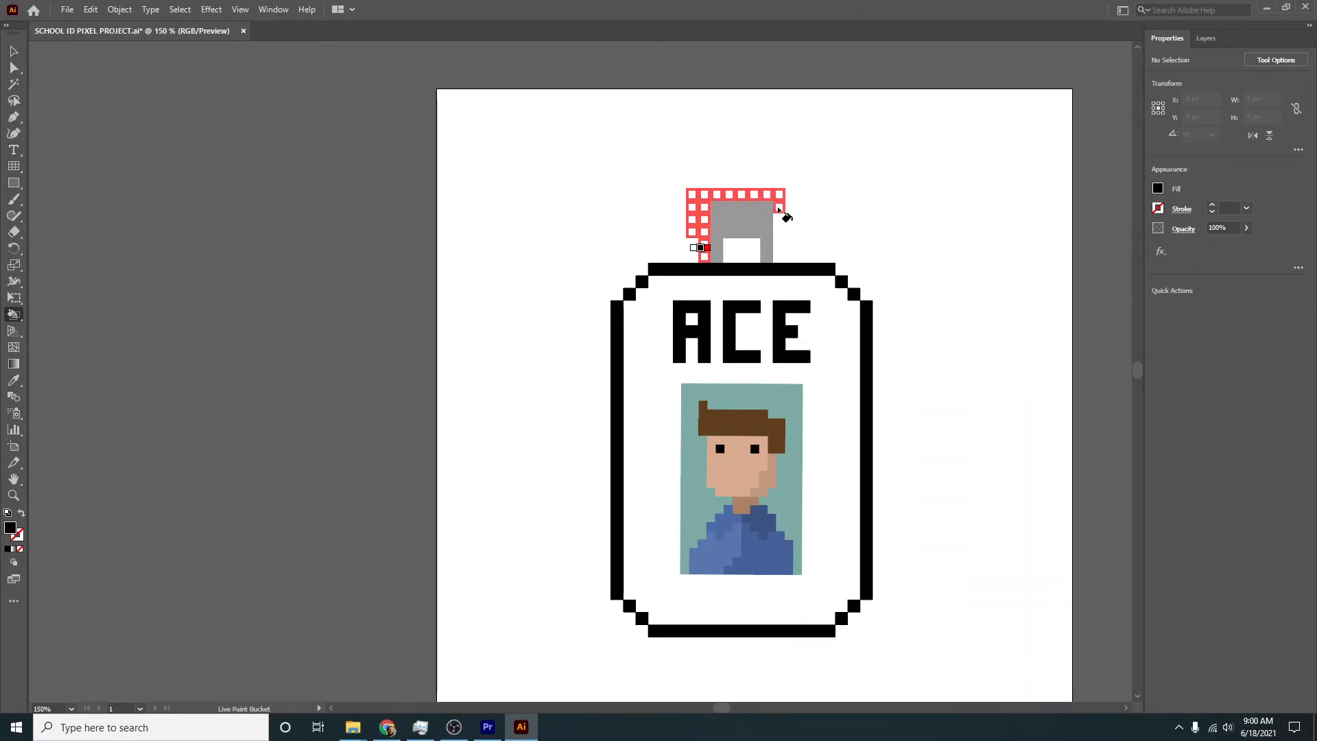
{"action": "left_click_drag", "start_coordinate": [782, 251], "coordinate": [782, 251]}
{"action": "key", "text": "shift+x"}
{"action": "left_click_drag", "start_coordinate": [694, 253], "coordinate": [693, 195]}
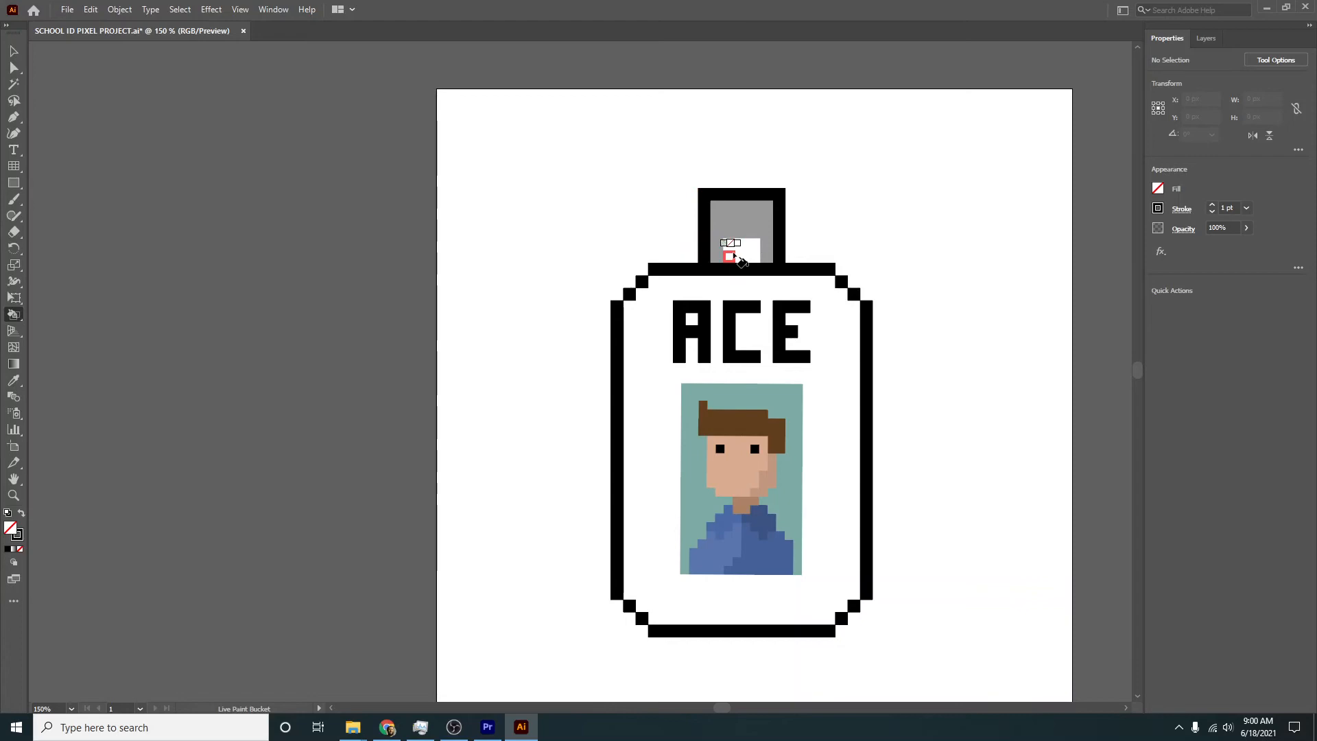
Step: Paint a black border inside the clip's opening, leaving only its lower middle cell unfilled
{"action": "key", "text": "shift+x"}
{"action": "left_click", "coordinate": [732, 246]}
{"action": "left_click", "coordinate": [744, 246]}
{"action": "left_click", "coordinate": [754, 246]}
{"action": "left_click", "coordinate": [755, 258]}
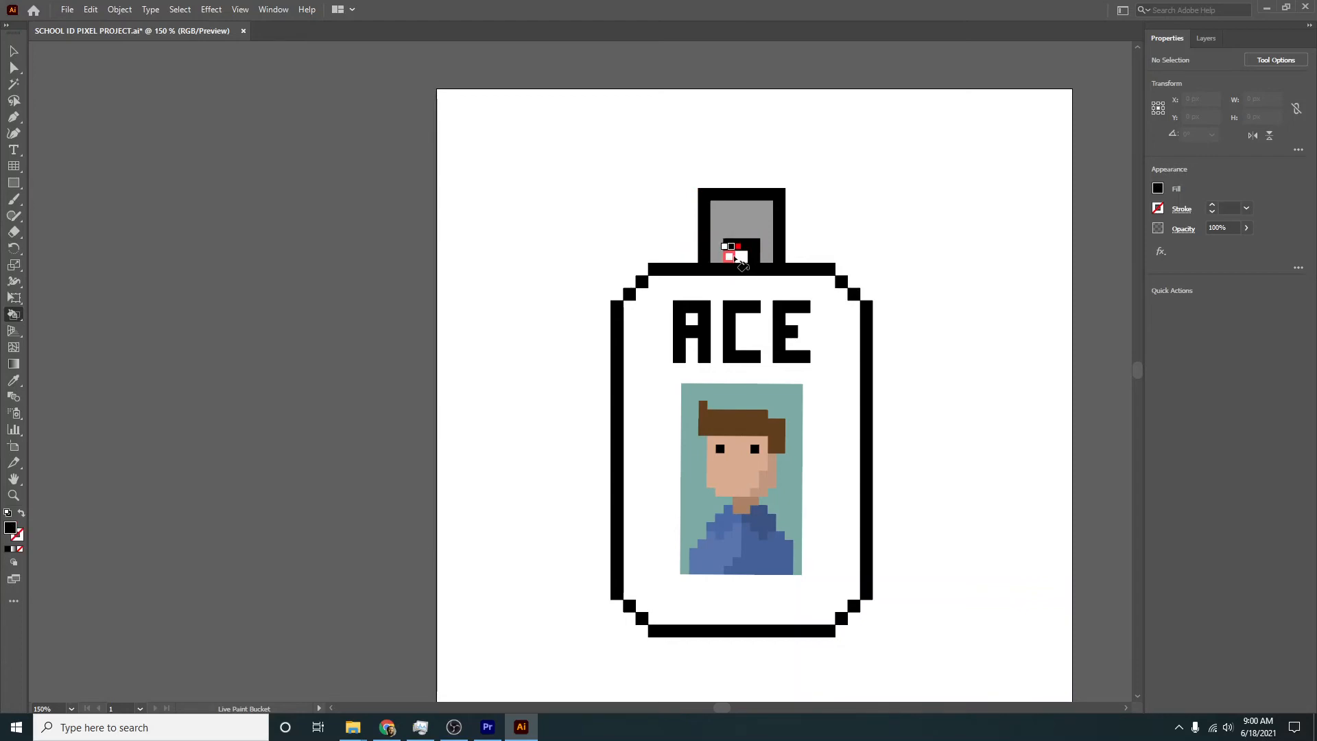
{"action": "scroll", "coordinate": [988, 312], "scroll_direction": "down", "scroll_amount": 2, "text": "alt"}
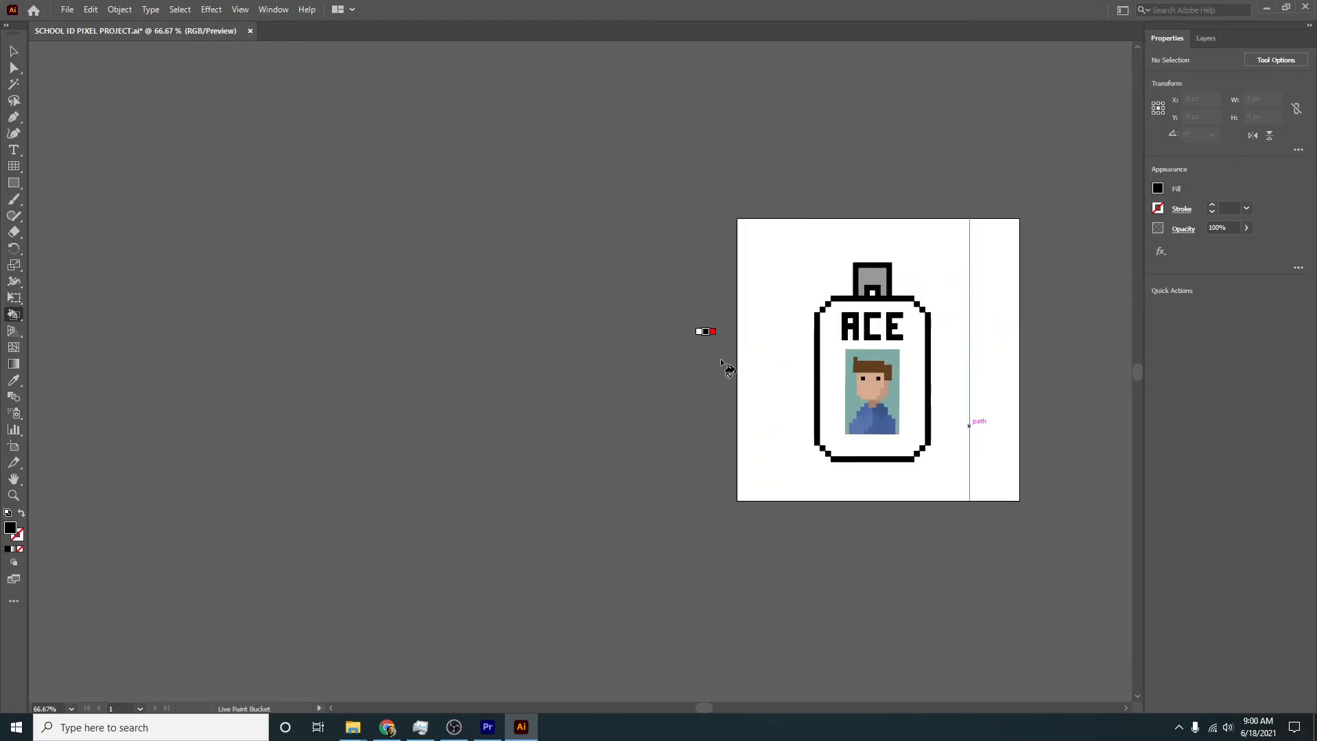
Step: Expand the full Live Paint grid into regular shapes
{"action": "left_click", "coordinate": [14, 52]}
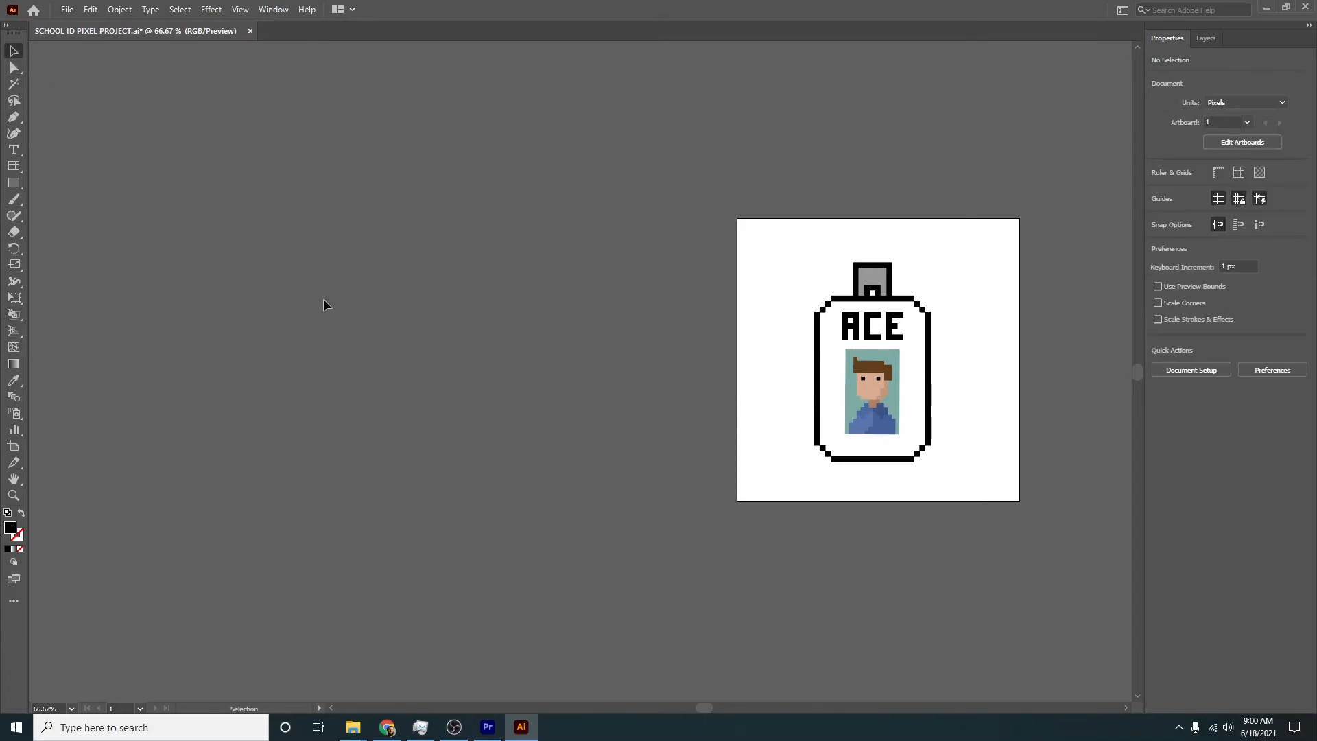
{"action": "left_click_drag", "start_coordinate": [326, 303], "coordinate": [73, 285]}
{"action": "left_click_drag", "start_coordinate": [339, 171], "coordinate": [788, 521]}
{"action": "left_click", "coordinate": [788, 521]}
{"action": "left_click", "coordinate": [705, 404]}
{"action": "left_click", "coordinate": [111, 8]}
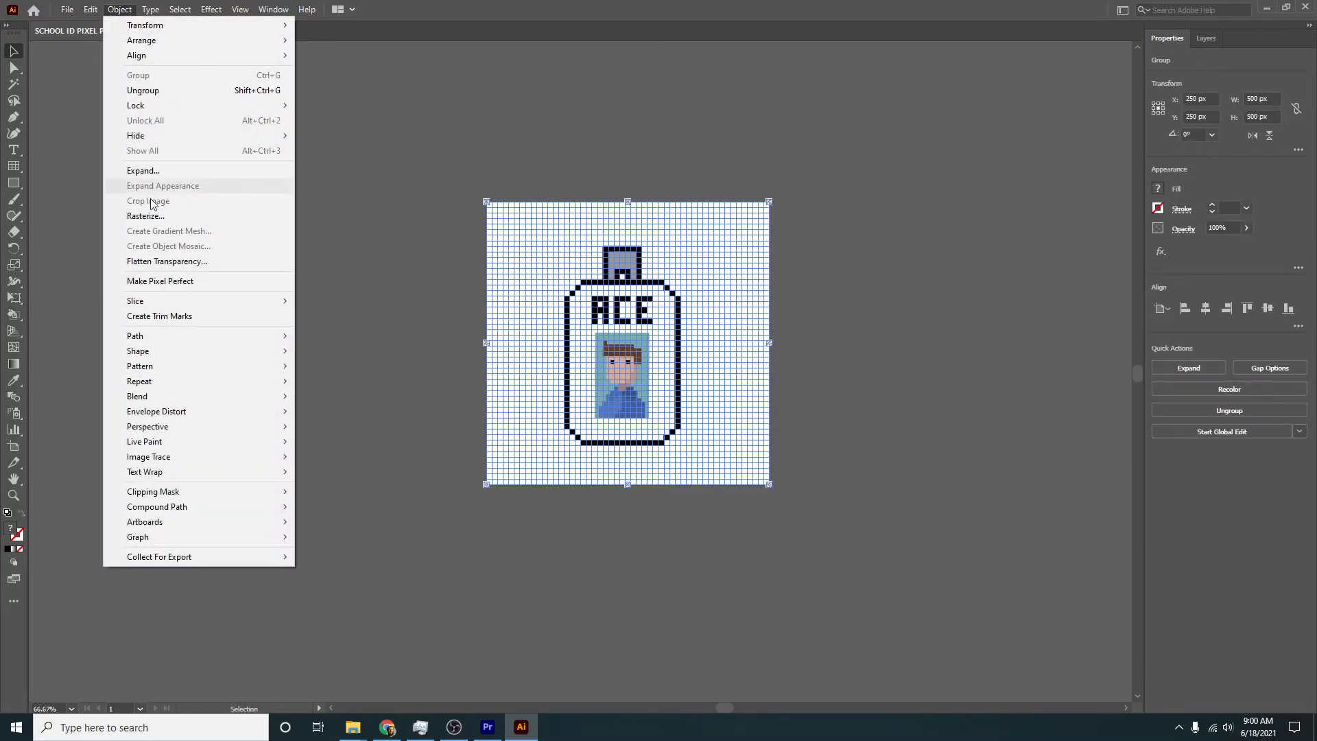
{"action": "left_click", "coordinate": [147, 171]}
{"action": "left_click", "coordinate": [624, 441]}
Step: Group the expanded card artwork with the pixel portrait
{"action": "left_click", "coordinate": [470, 214]}
{"action": "left_click_drag", "start_coordinate": [471, 215], "coordinate": [688, 398]}
{"action": "right_click", "coordinate": [686, 392]}
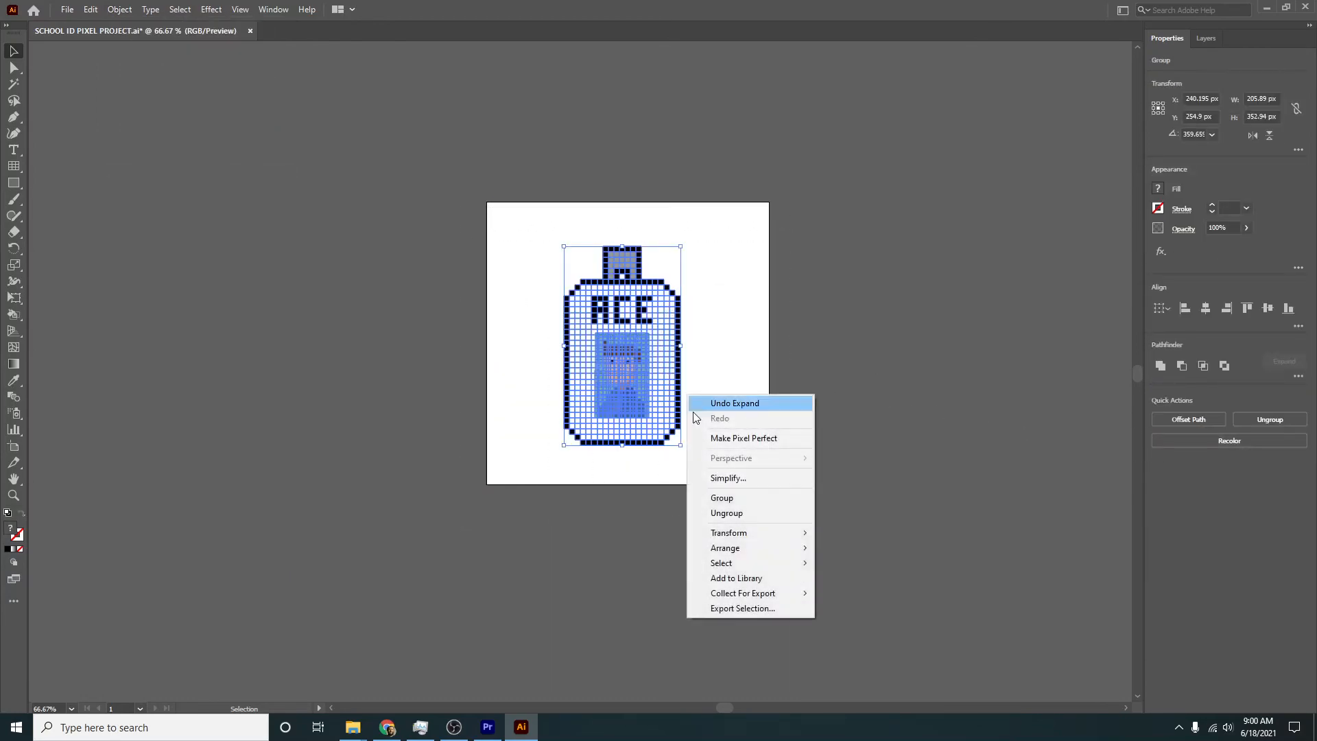
{"action": "left_click", "coordinate": [749, 495]}
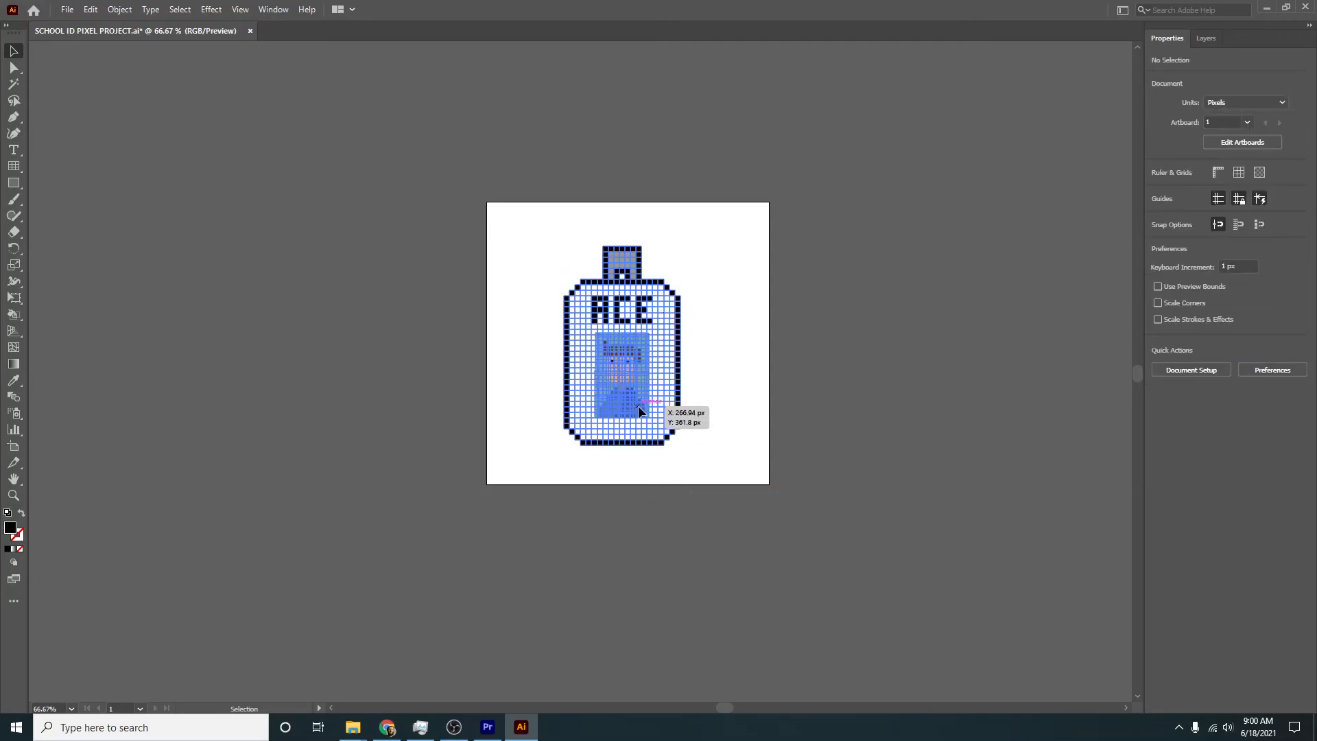
{"action": "left_click", "coordinate": [767, 471]}
Step: Draw an orange rectangle about 575 by 532 px covering the artboard and send it behind the card
{"action": "left_click", "coordinate": [16, 186]}
{"action": "left_click_drag", "start_coordinate": [467, 194], "coordinate": [792, 493]}
{"action": "left_click", "coordinate": [1159, 190]}
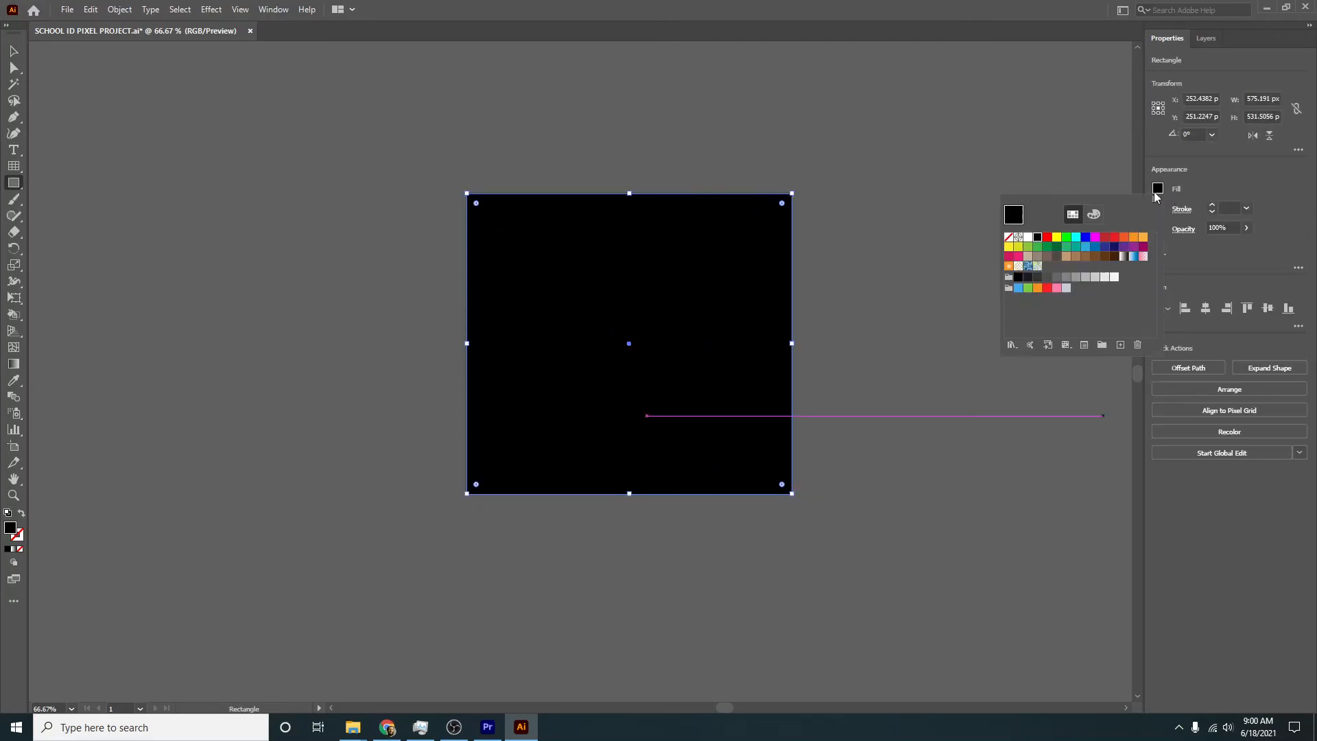
{"action": "left_click", "coordinate": [1134, 237]}
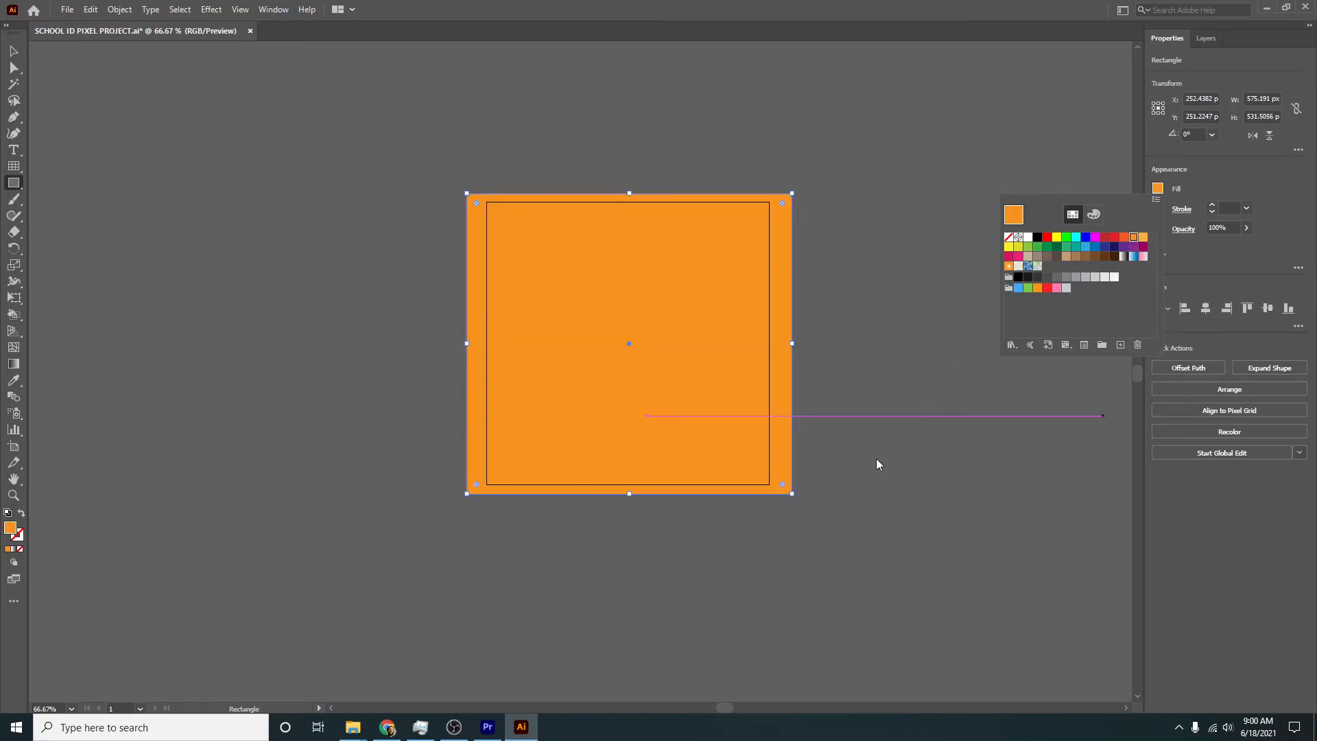
{"action": "key", "text": "Escape"}
{"action": "key", "text": "v"}
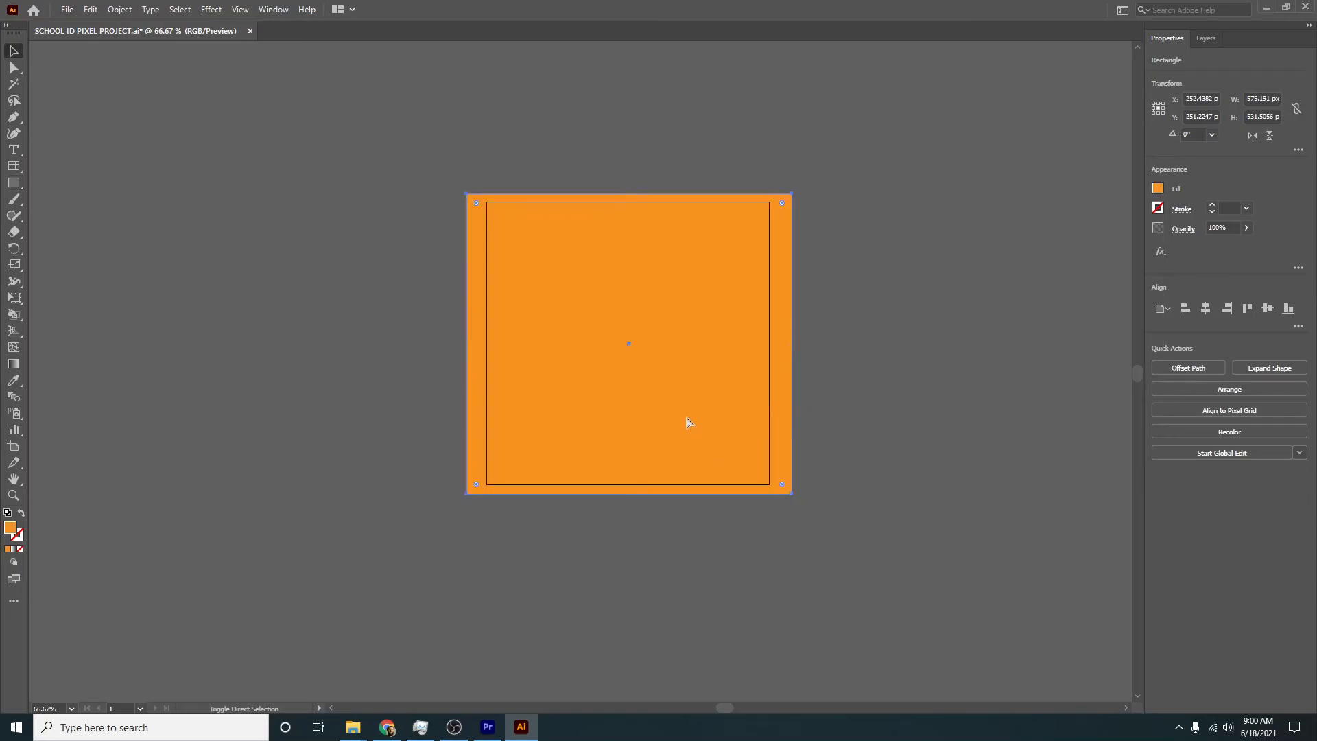
{"action": "key", "text": "ctrl+shift+bracketleft"}
{"action": "left_click", "coordinate": [877, 461]}
Step: Inside the card's nested groups, copy the white cell below the A's crossbar into the A's upper hole
{"action": "scroll", "coordinate": [626, 369], "scroll_direction": "up", "scroll_amount": 2}
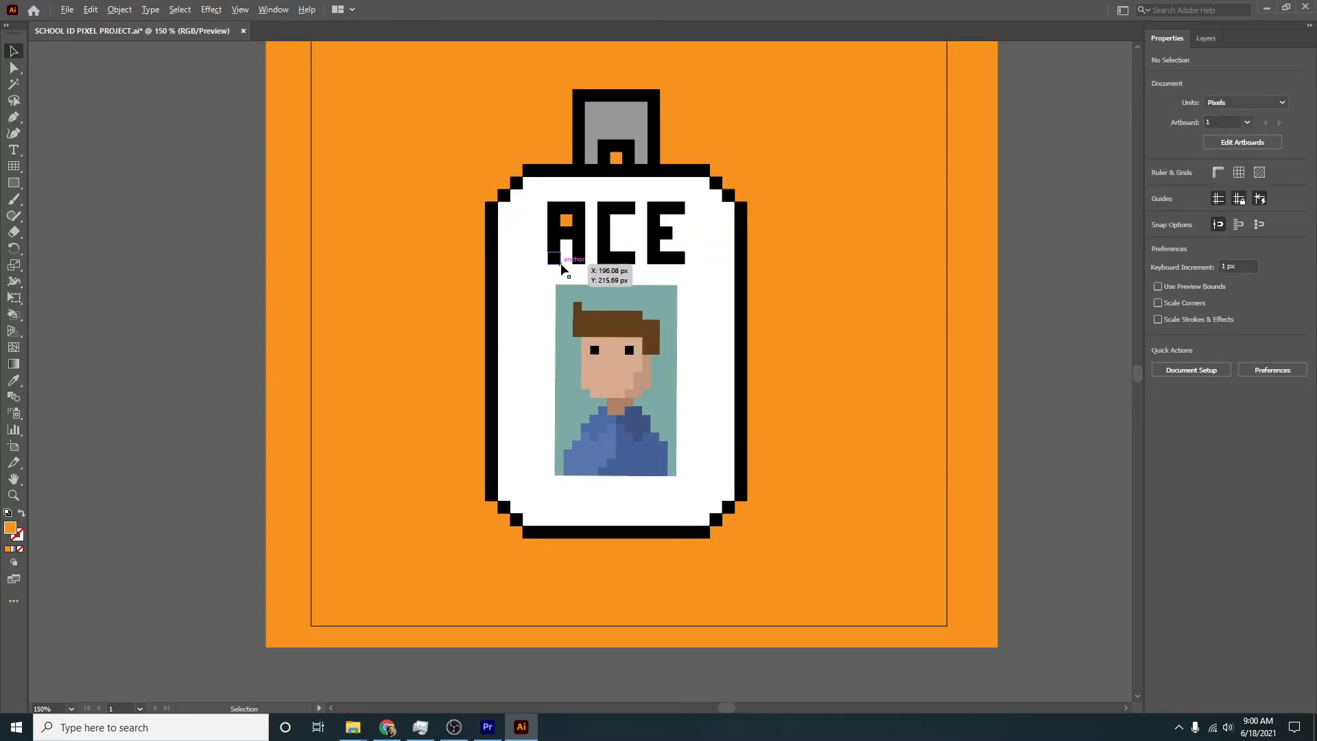
{"action": "scroll", "coordinate": [561, 267], "scroll_direction": "up", "scroll_amount": 2}
{"action": "double_click", "coordinate": [594, 207]}
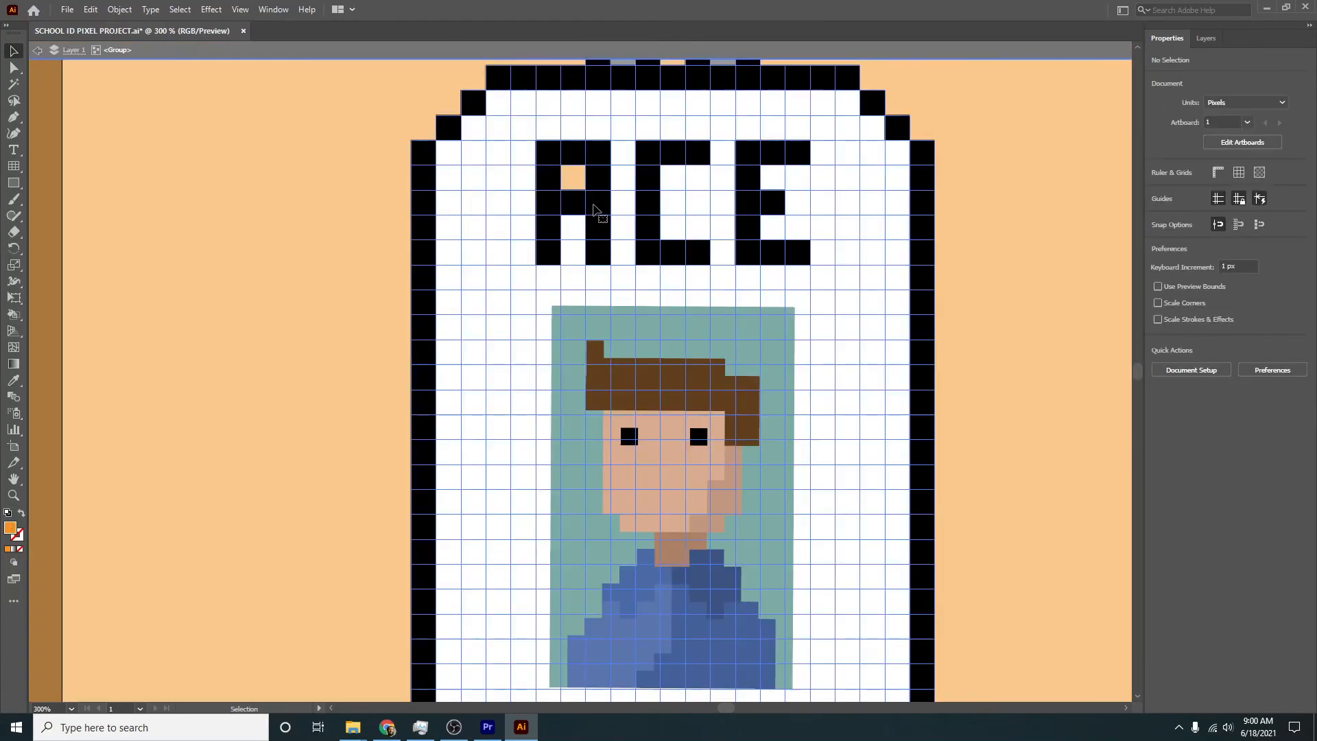
{"action": "double_click", "coordinate": [595, 213]}
{"action": "double_click", "coordinate": [579, 223]}
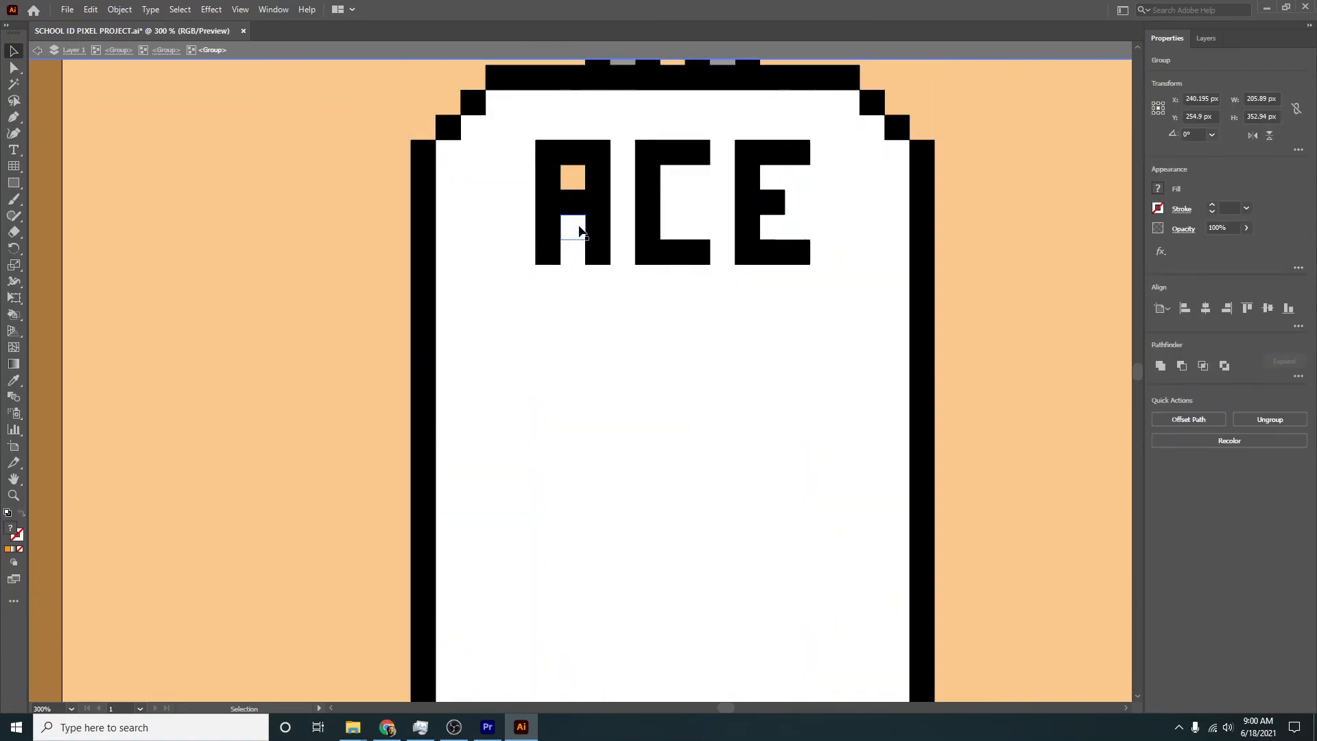
{"action": "double_click", "coordinate": [575, 235]}
{"action": "left_click", "coordinate": [574, 235]}
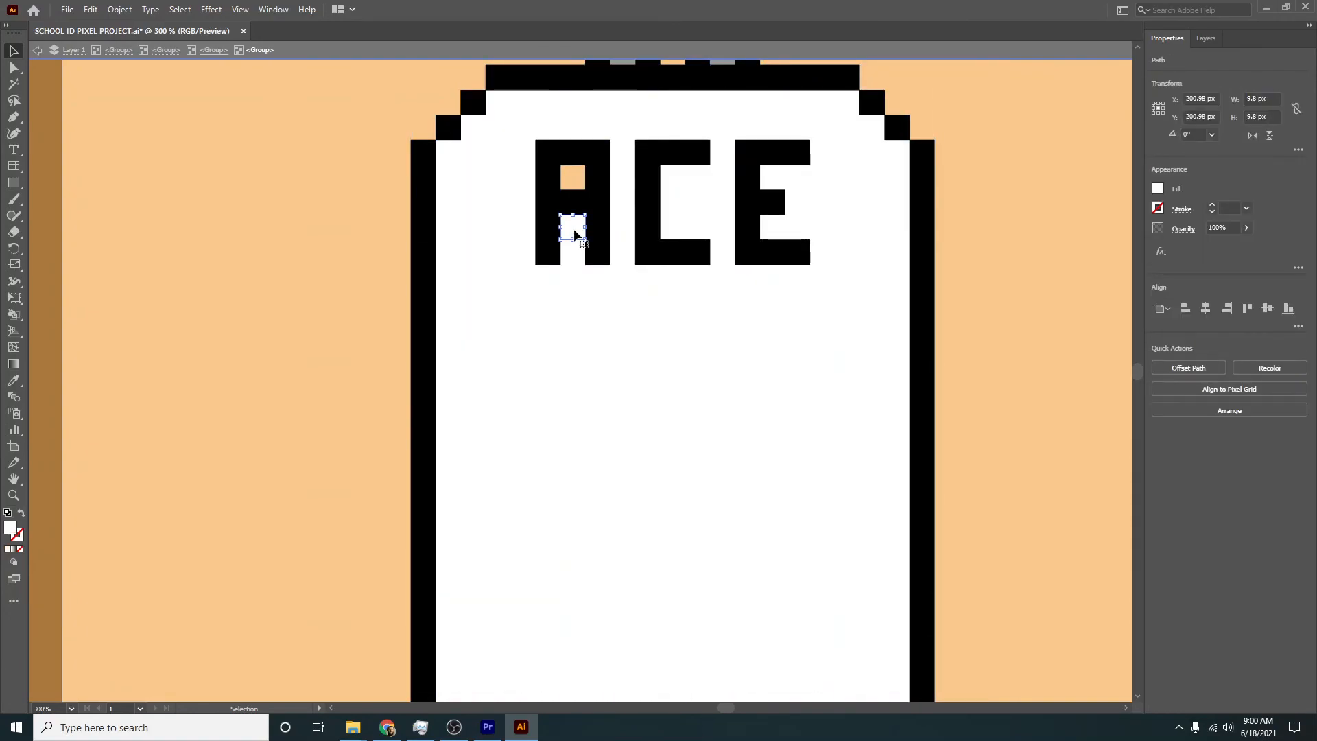
{"action": "left_click_drag", "start_coordinate": [574, 235], "coordinate": [573, 191]}
{"action": "left_click", "coordinate": [359, 302]}
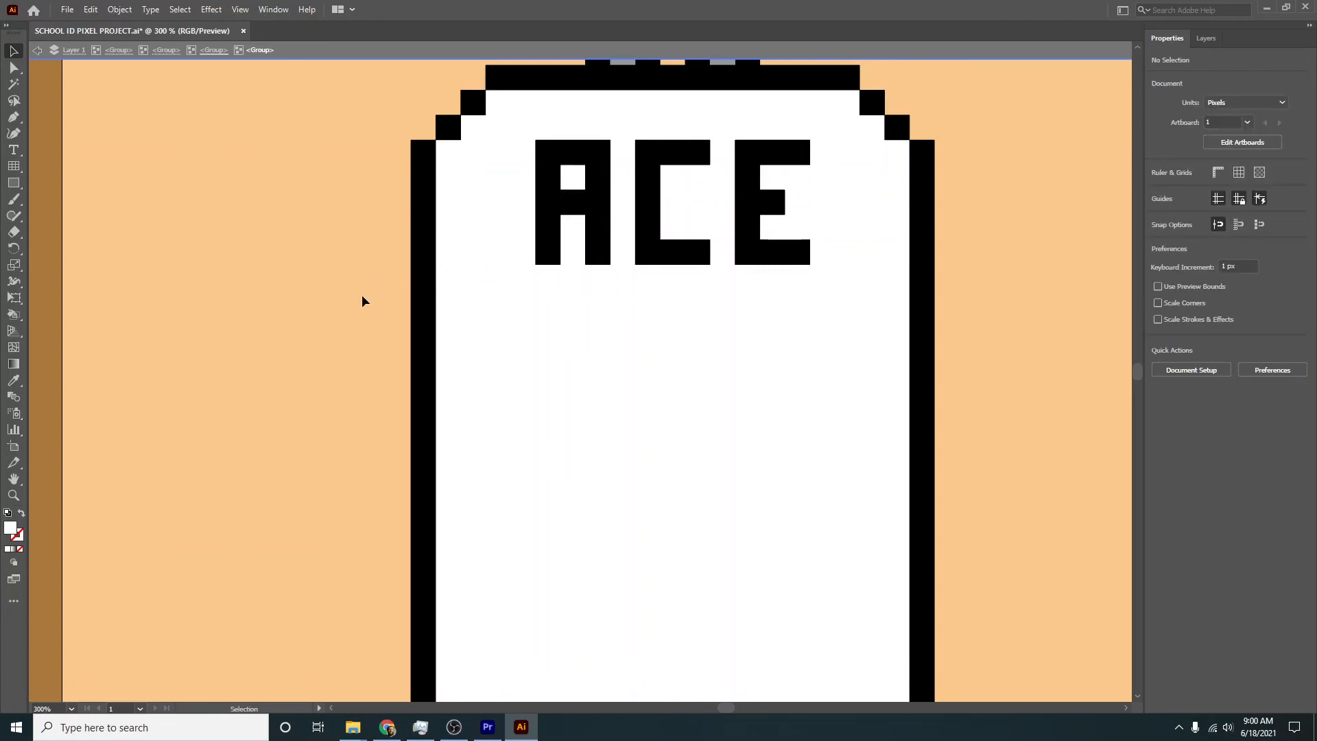
{"action": "key", "text": "Escape"}
Step: Resize the artboard to 1500 px wide and 1500 px high
{"action": "key", "text": "ctrl+minus"}
{"action": "key", "text": "ctrl+minus"}
{"action": "key", "text": "ctrl+minus"}
{"action": "key", "text": "ctrl+minus"}
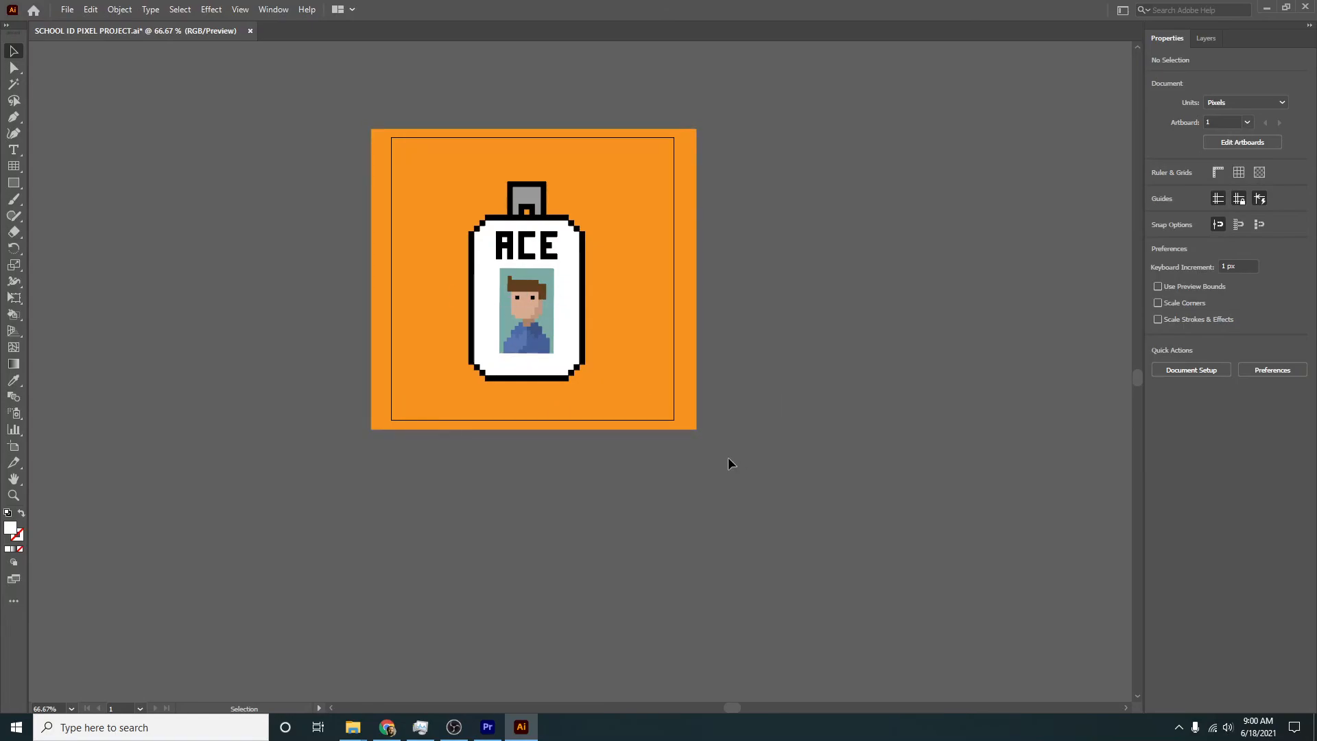
{"action": "left_click", "coordinate": [1207, 40]}
{"action": "left_click", "coordinate": [14, 446]}
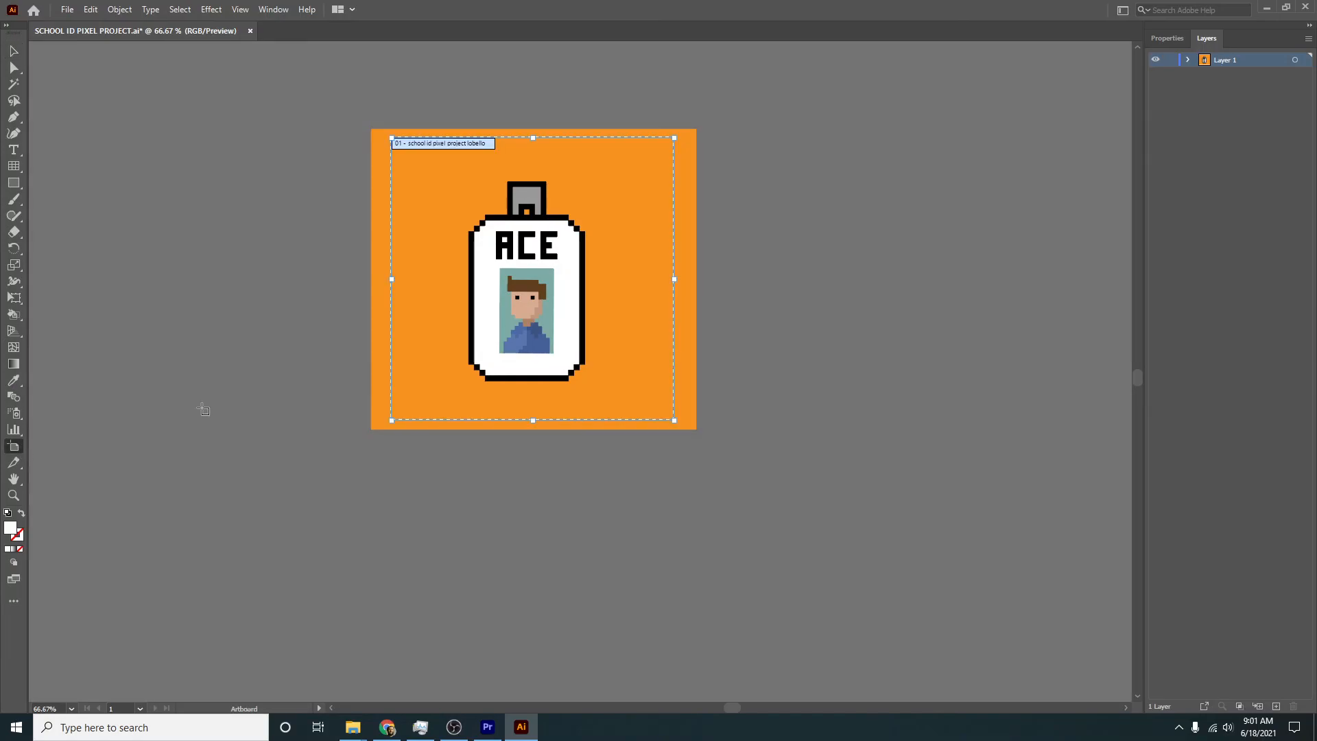
{"action": "left_click", "coordinate": [1166, 39]}
{"action": "left_click", "coordinate": [1253, 98]}
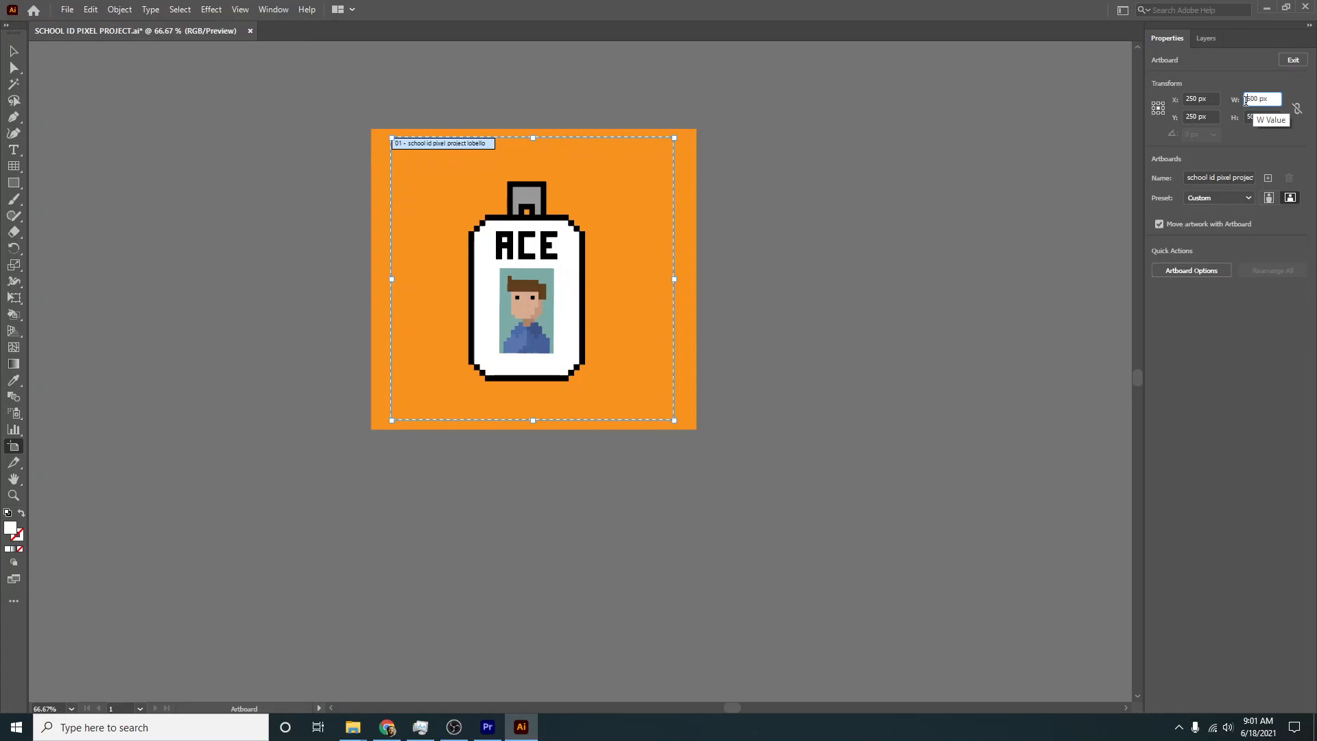
{"action": "type", "text": "1"}
{"action": "key", "text": "Tab"}
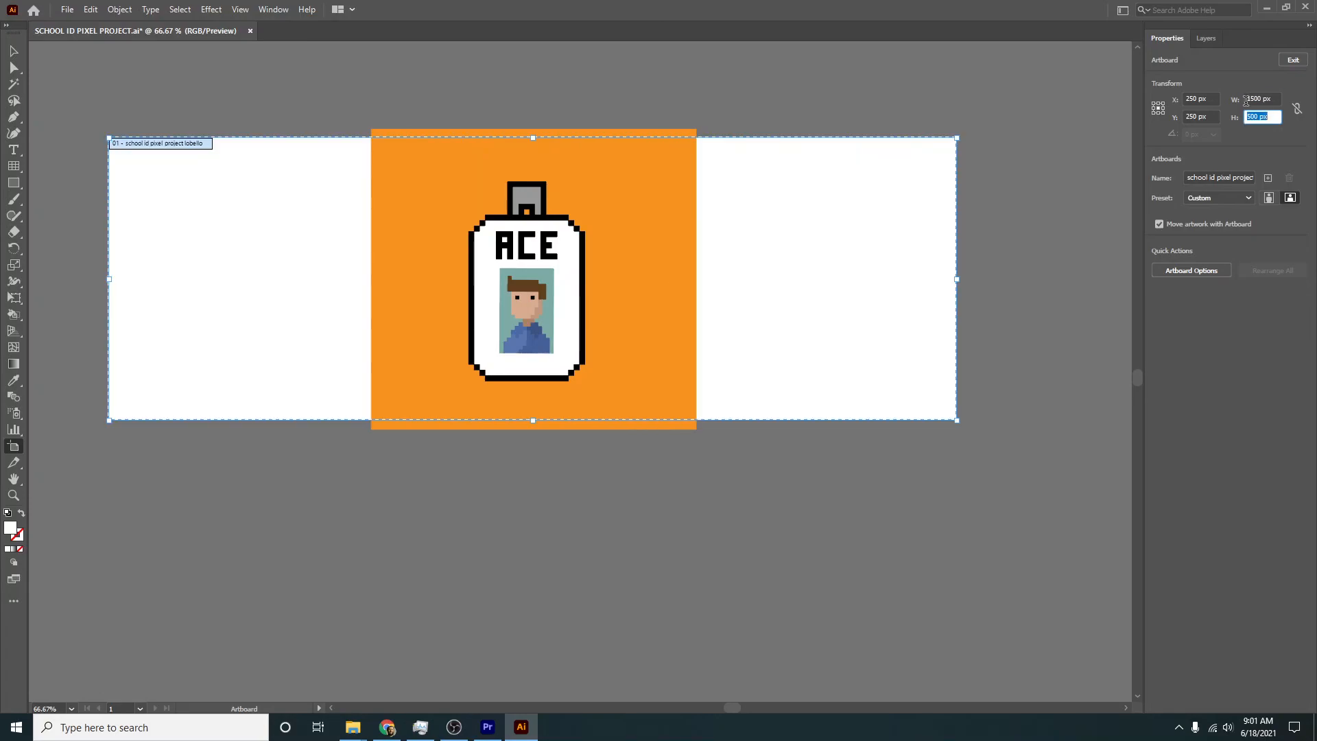
{"action": "type", "text": "1500"}
{"action": "key", "text": "Return"}
{"action": "key", "text": "Escape"}
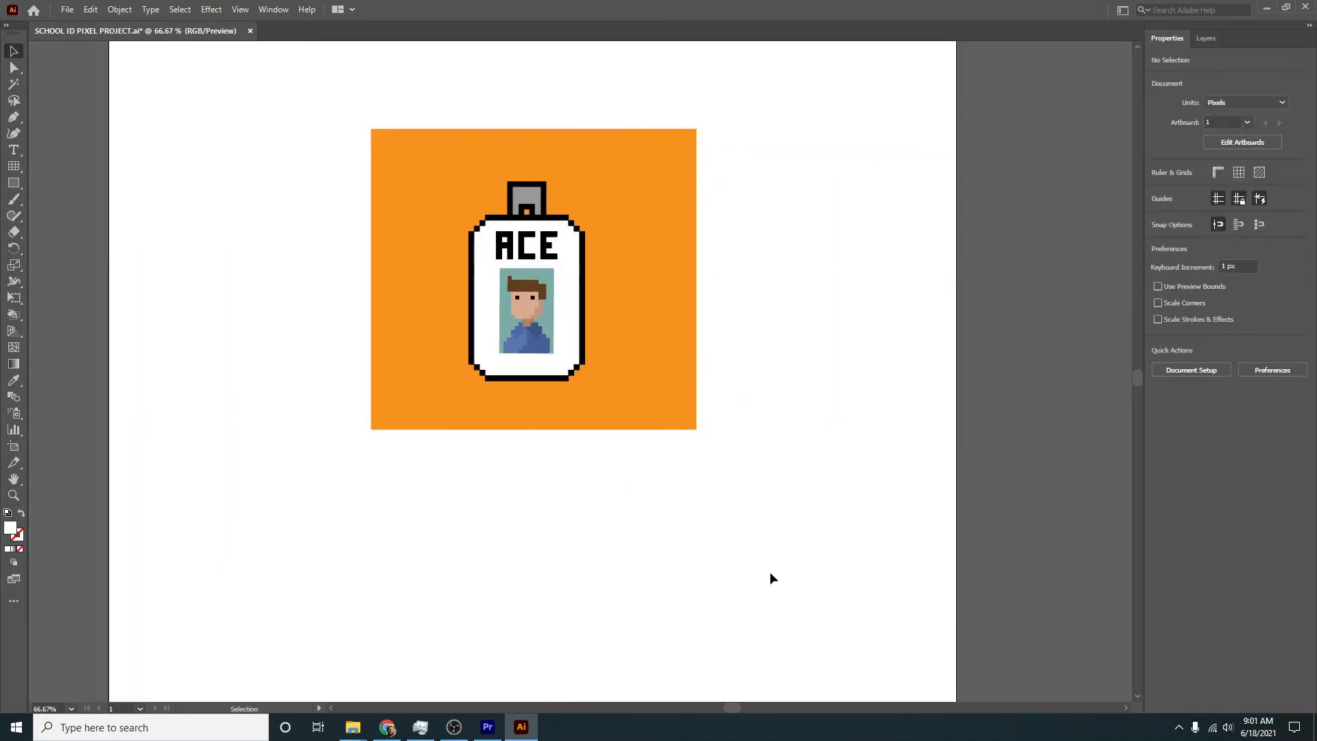
Step: Scale all the artwork together to about 1663 by 1537 px so the orange background covers the whole artboard
{"action": "key", "text": "ctrl+a"}
{"action": "key", "text": "ctrl+minus"}
{"action": "key", "text": "ctrl+minus"}
{"action": "key", "text": "ctrl+minus"}
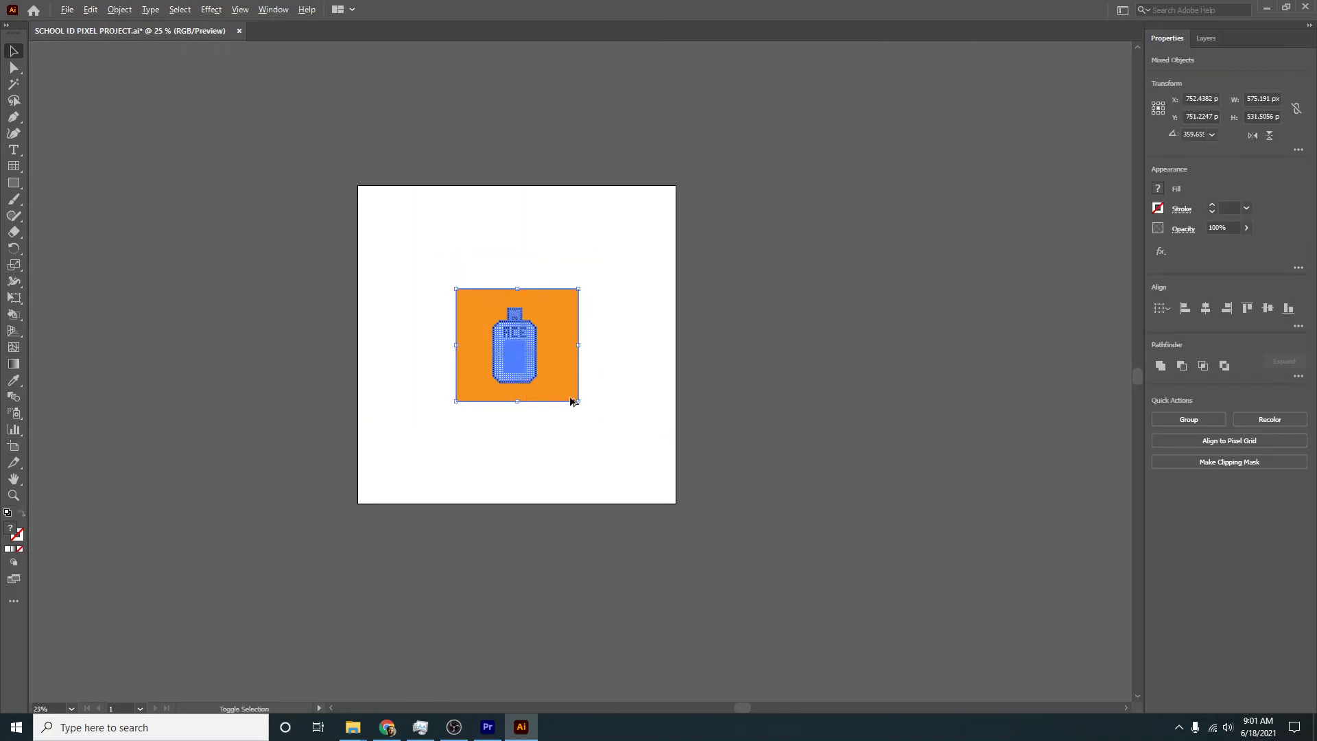
{"action": "left_click_drag", "start_coordinate": [574, 403], "coordinate": [707, 508]}
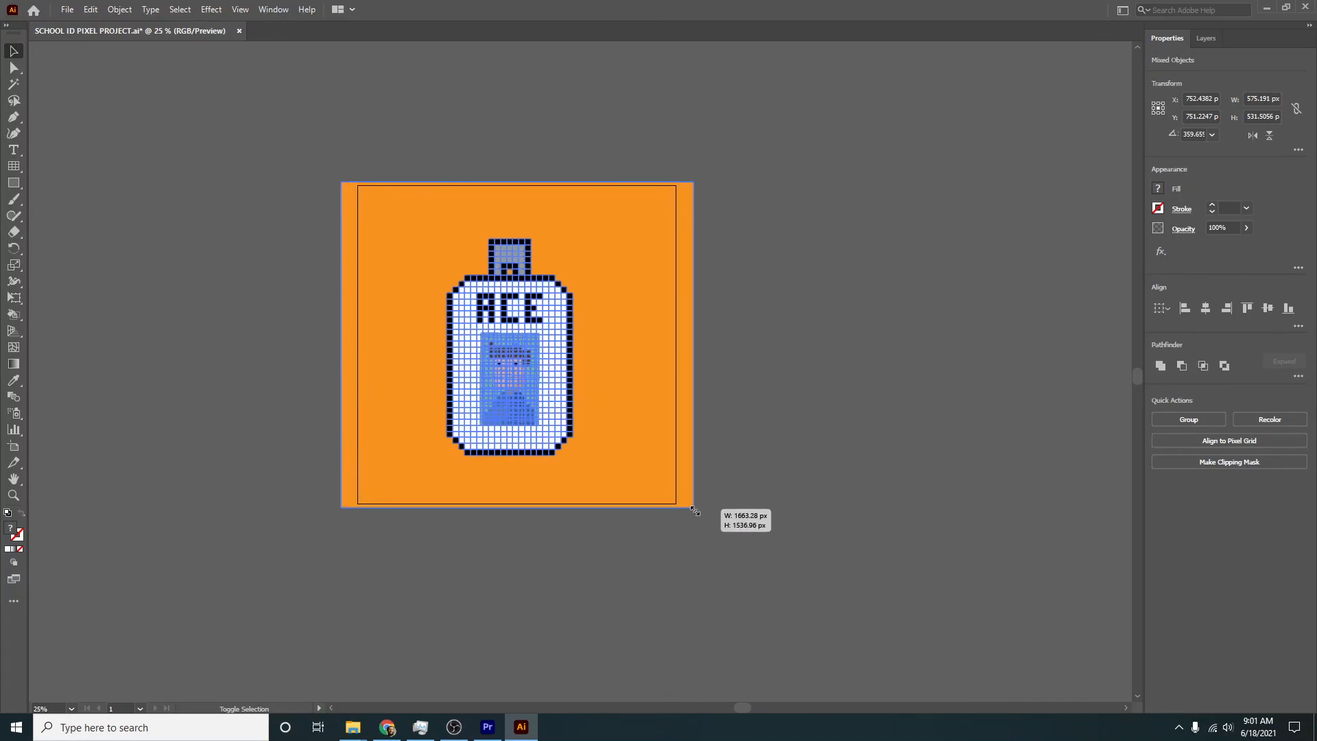
{"action": "left_click", "coordinate": [563, 573]}
Step: Center the ID card group horizontally and vertically on the artboard
{"action": "left_click", "coordinate": [533, 365]}
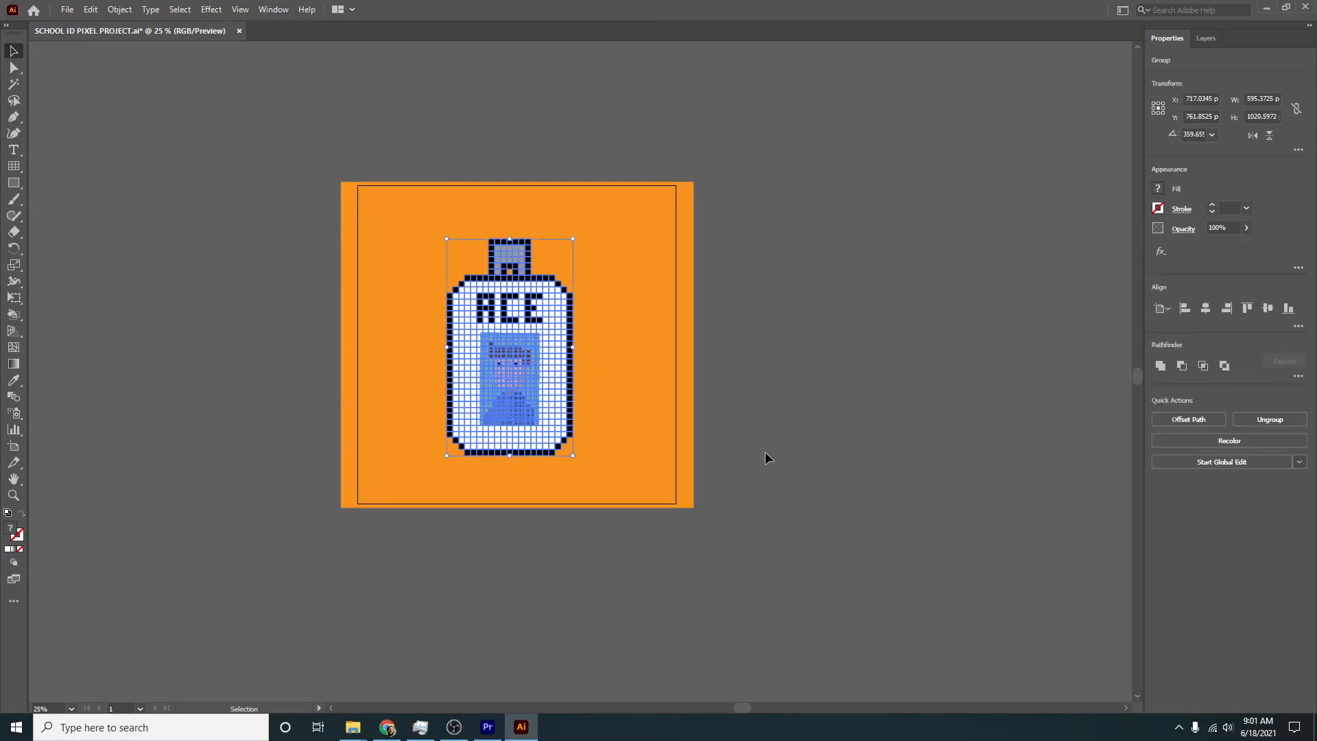
{"action": "left_click", "coordinate": [1205, 308]}
{"action": "left_click", "coordinate": [1267, 308]}
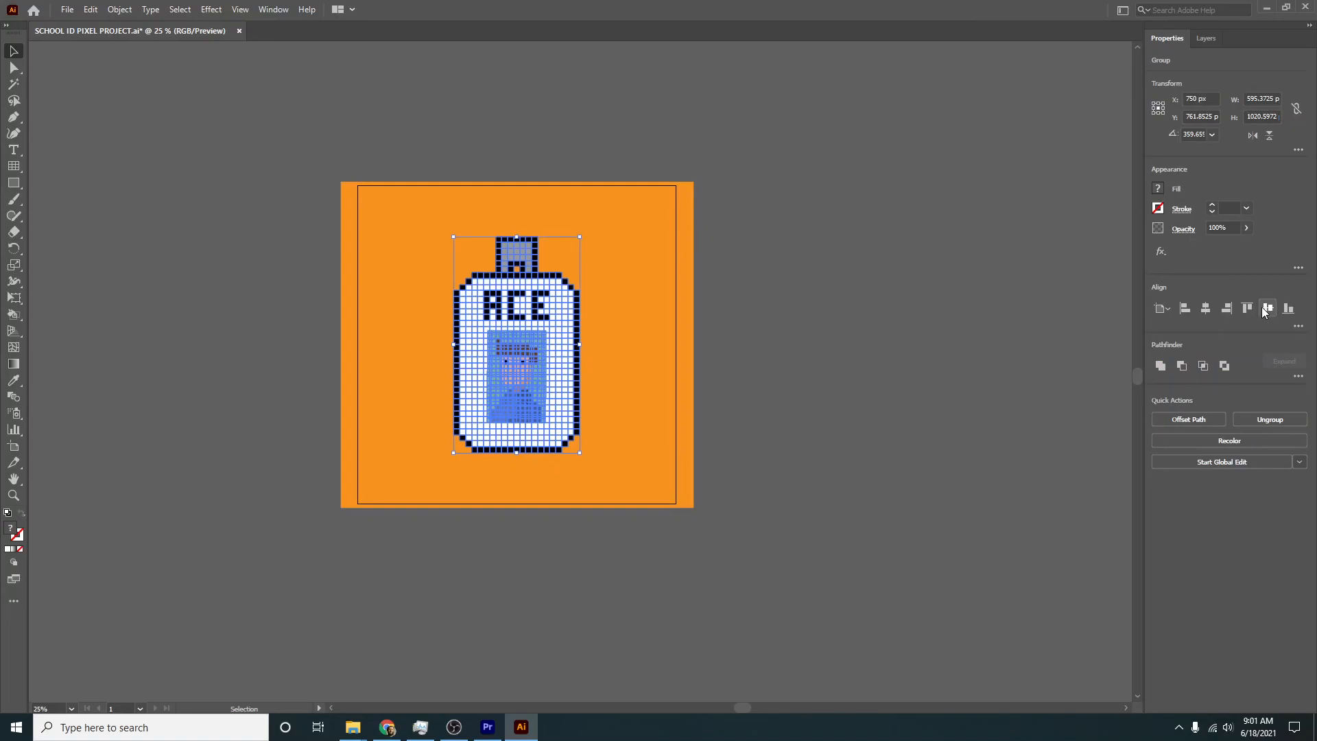
{"action": "left_click", "coordinate": [575, 486]}
Step: Export the artboard for screens in JPG 100 format, replacing the existing file of the same name
{"action": "left_click", "coordinate": [67, 10]}
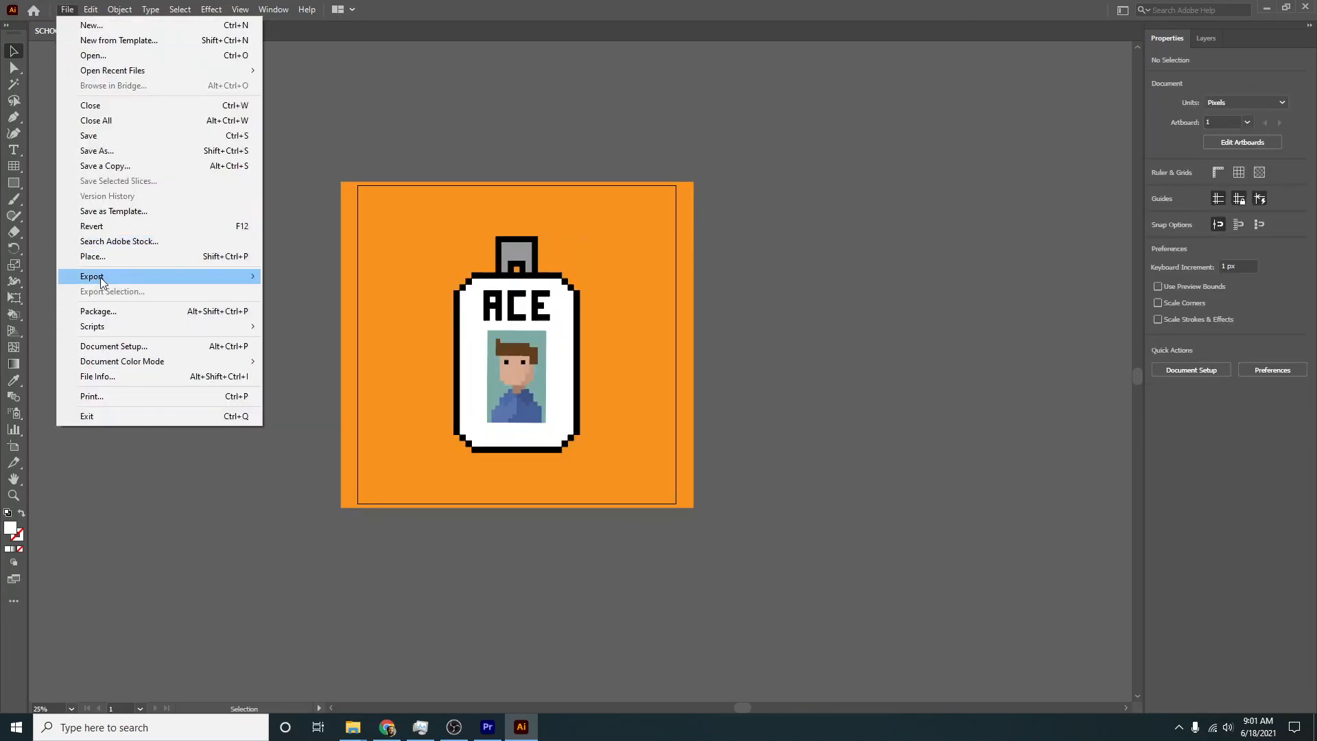
{"action": "mouse_move", "coordinate": [103, 276]}
{"action": "left_click", "coordinate": [429, 277]}
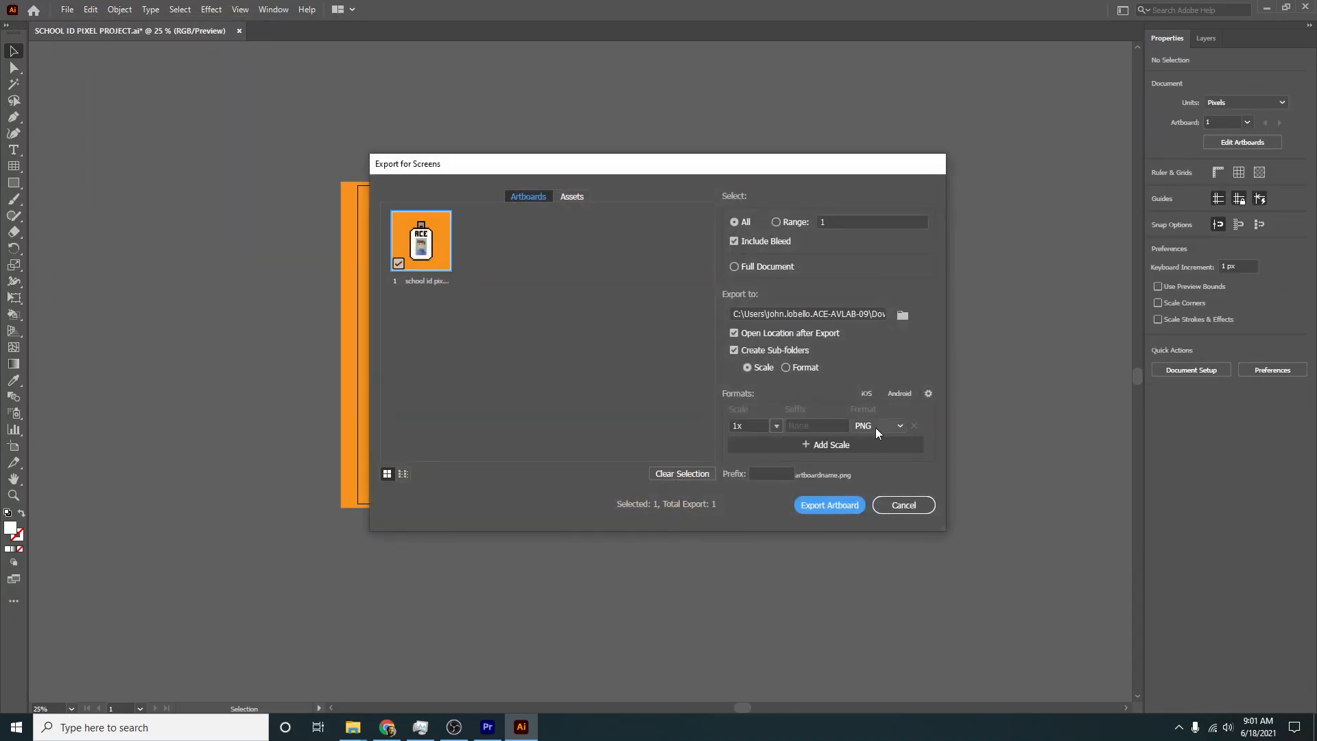
{"action": "left_click", "coordinate": [877, 426]}
{"action": "left_click", "coordinate": [883, 473]}
{"action": "left_click", "coordinate": [435, 283]}
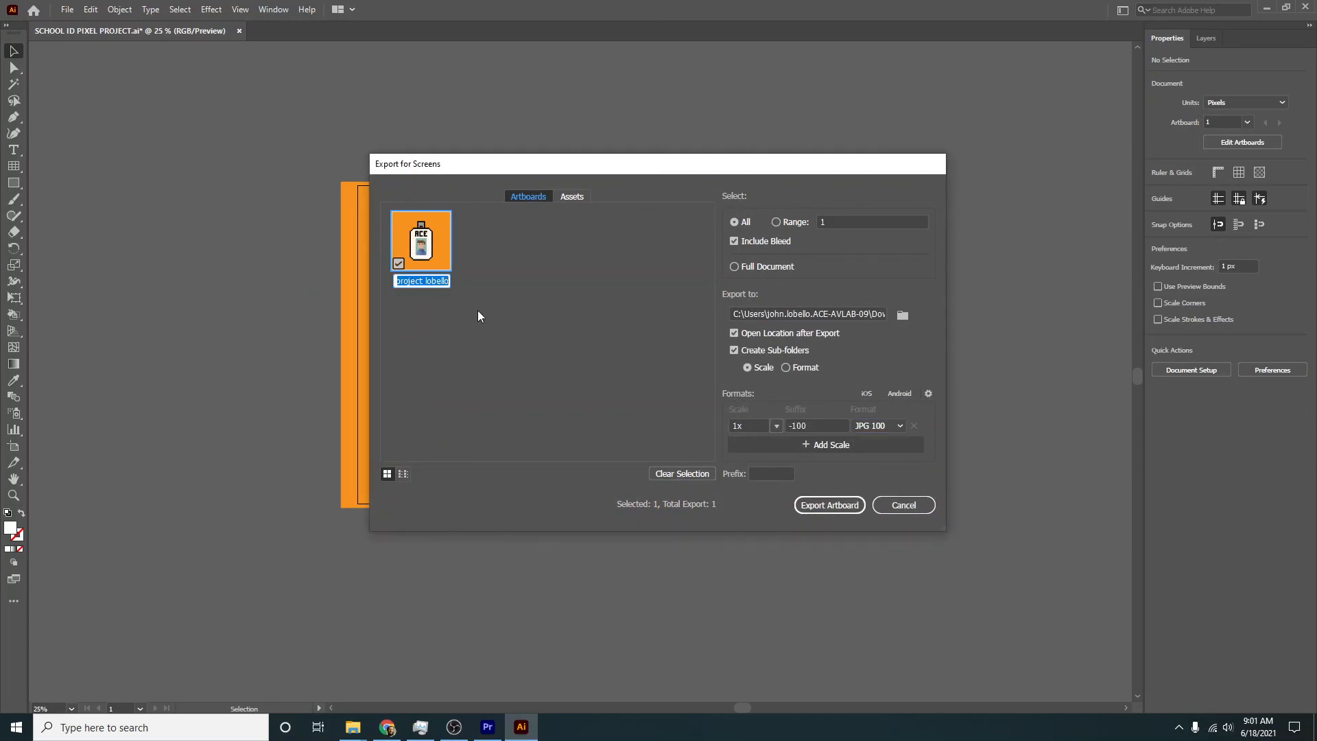
{"action": "left_click", "coordinate": [824, 508]}
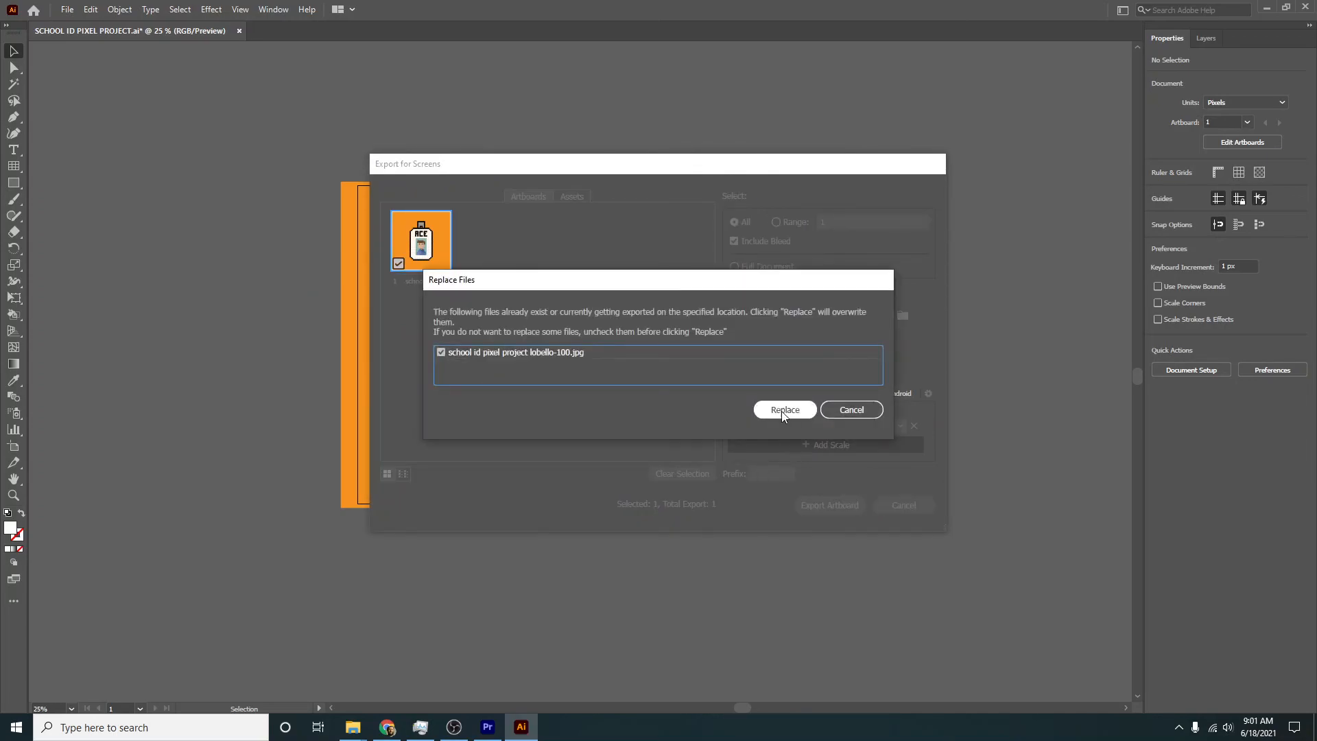
{"action": "left_click", "coordinate": [784, 414]}
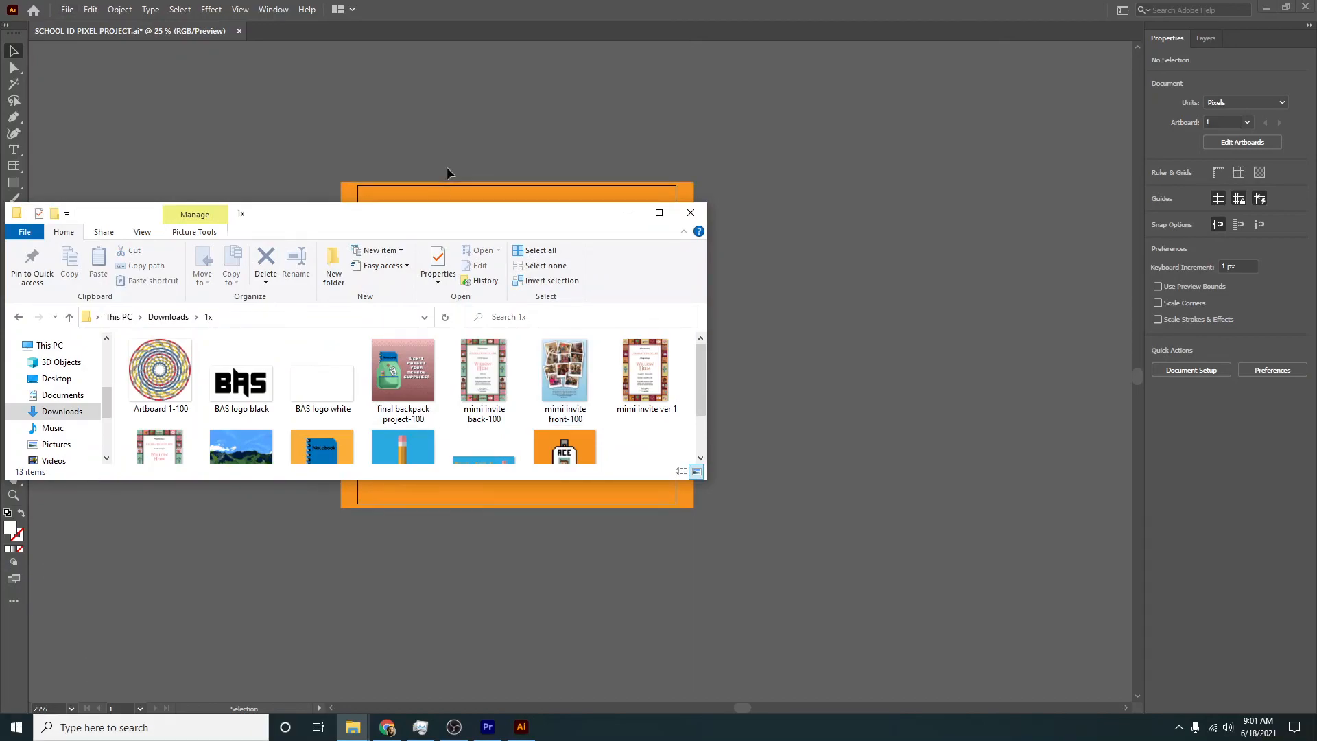
Step: Open the exported school ID pixel project image from the 1x folder in File Explorer
{"action": "scroll", "coordinate": [309, 393], "scroll_direction": "down", "scroll_amount": 1}
{"action": "double_click", "coordinate": [564, 398]}
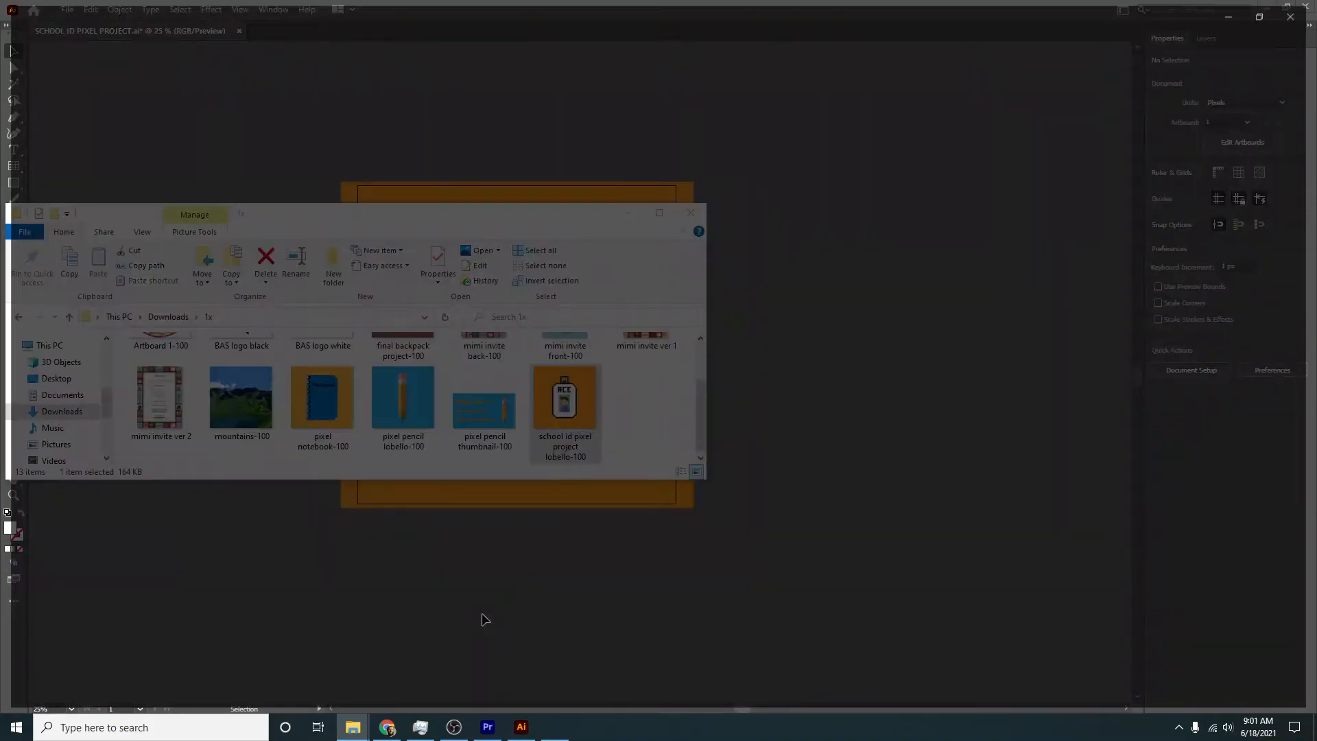